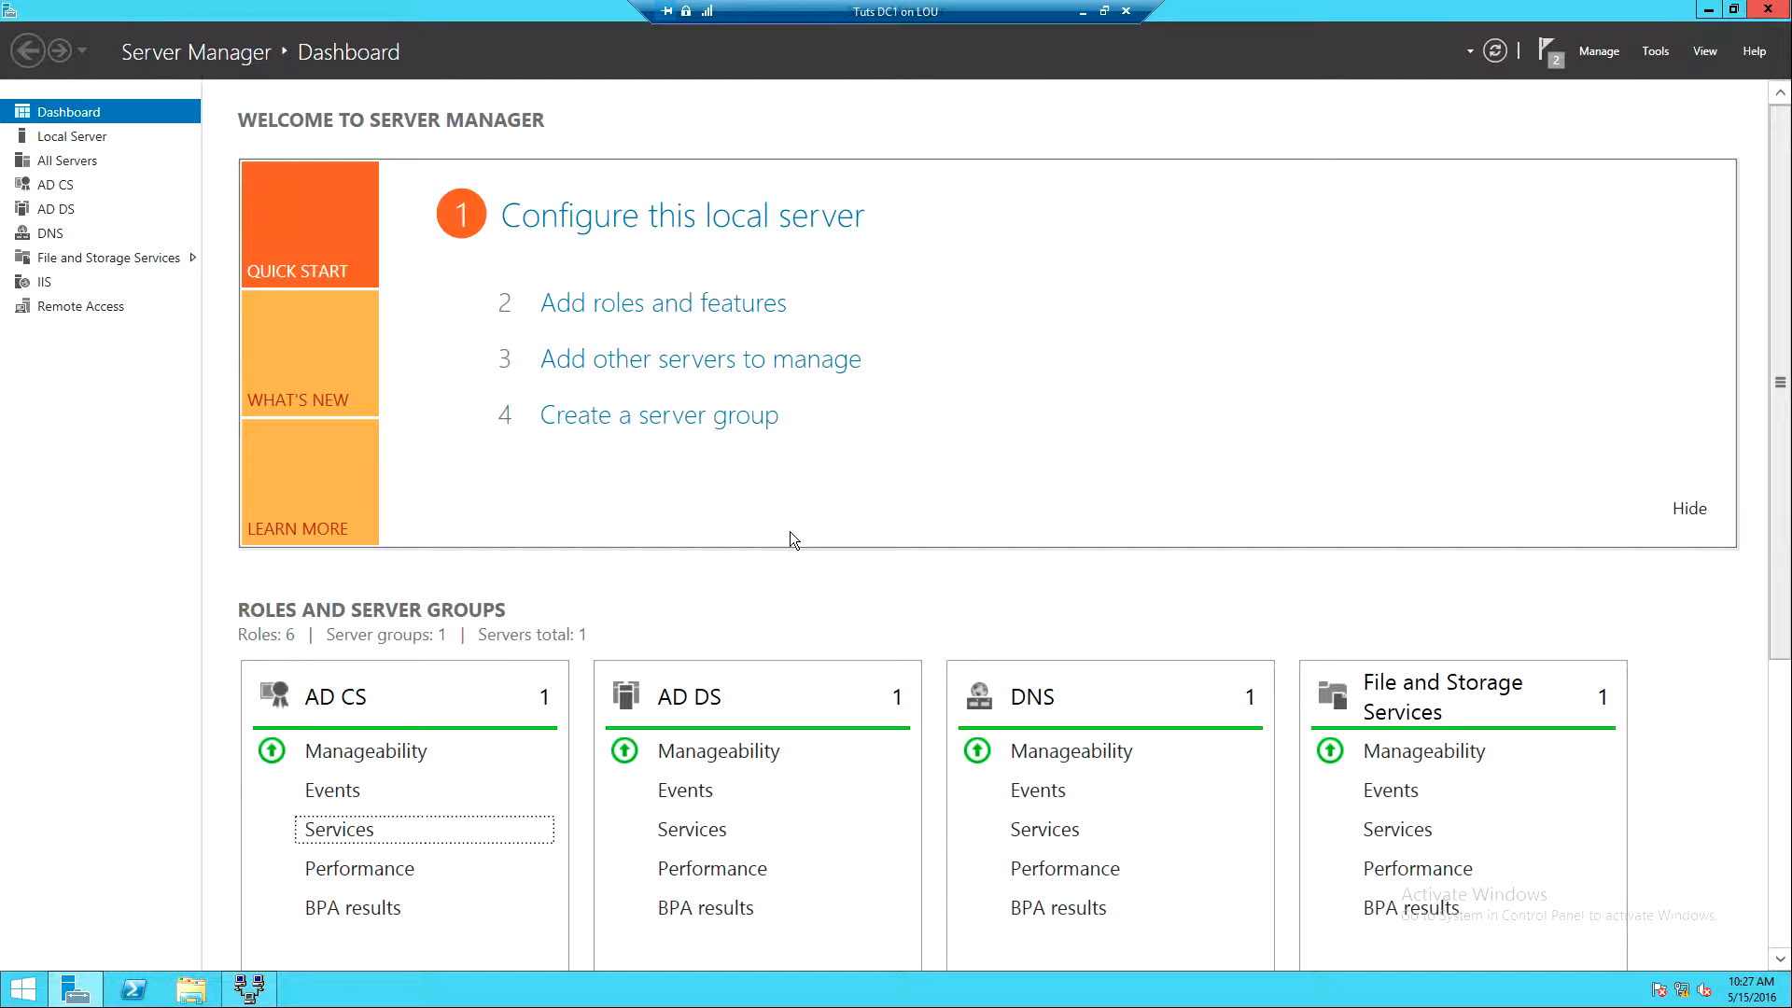
# - Launch a blank Microsoft Management Console with mmc and move its window into place
pyautogui.press('super+r')
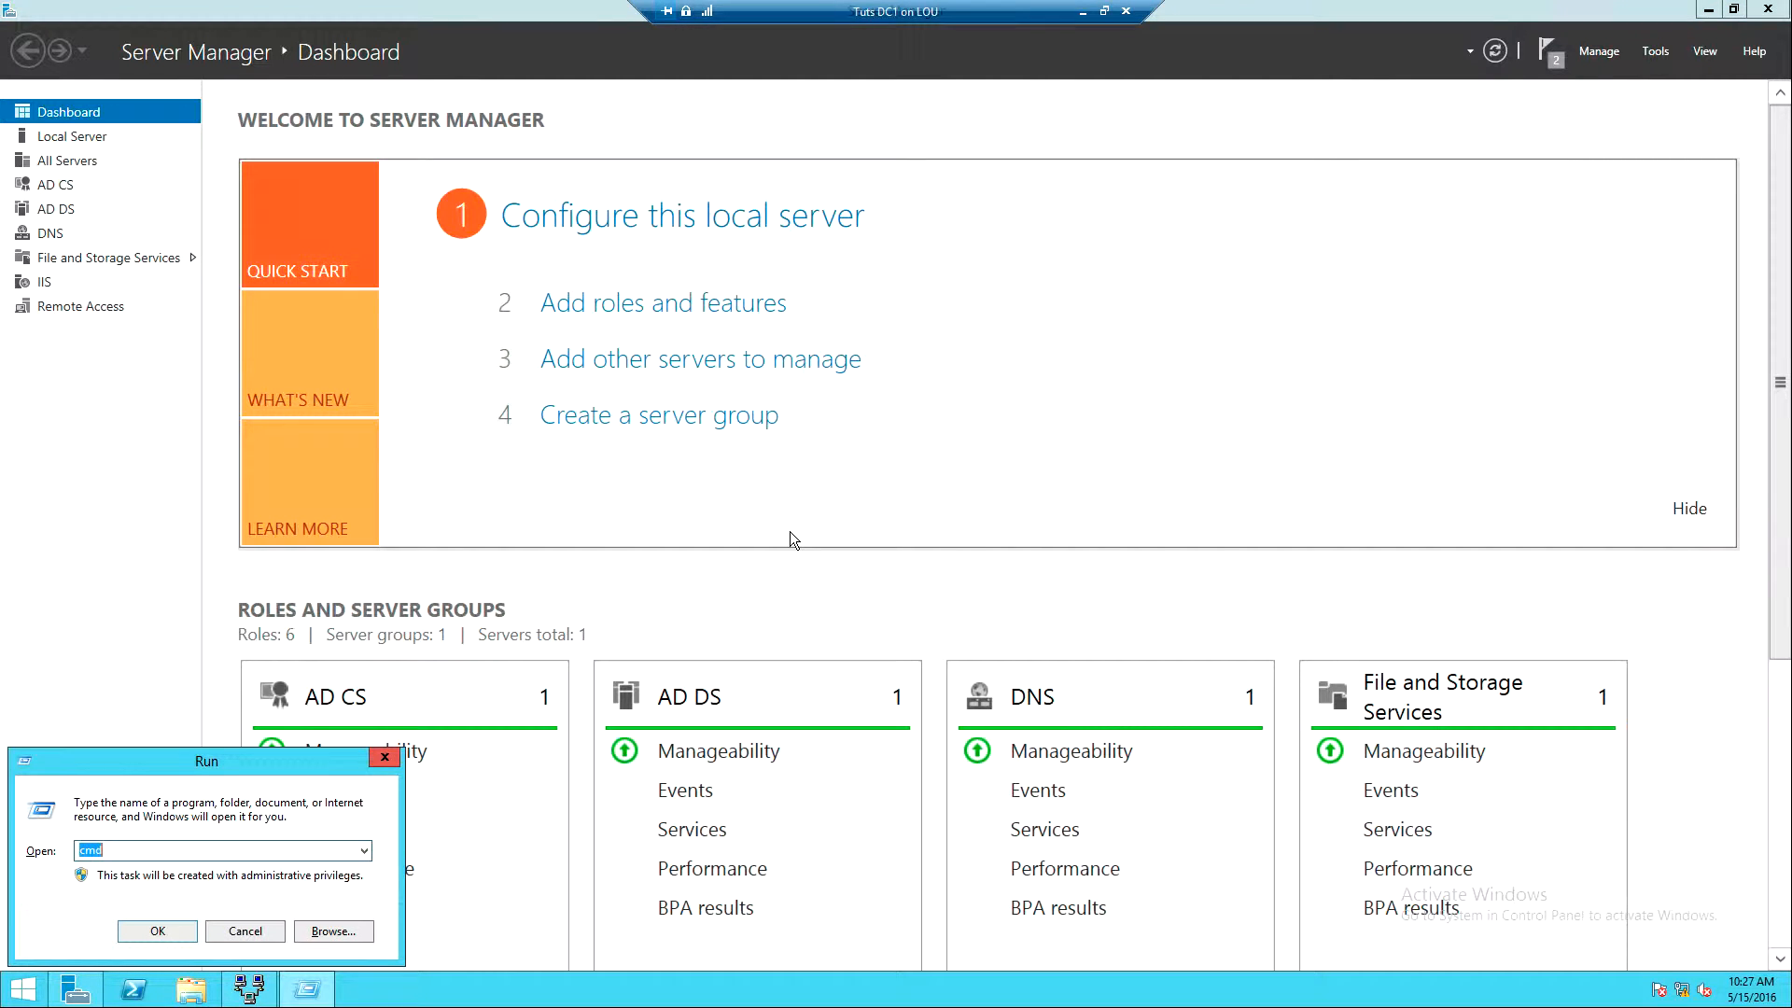
pyautogui.write('mmc')
pyautogui.press('Return')
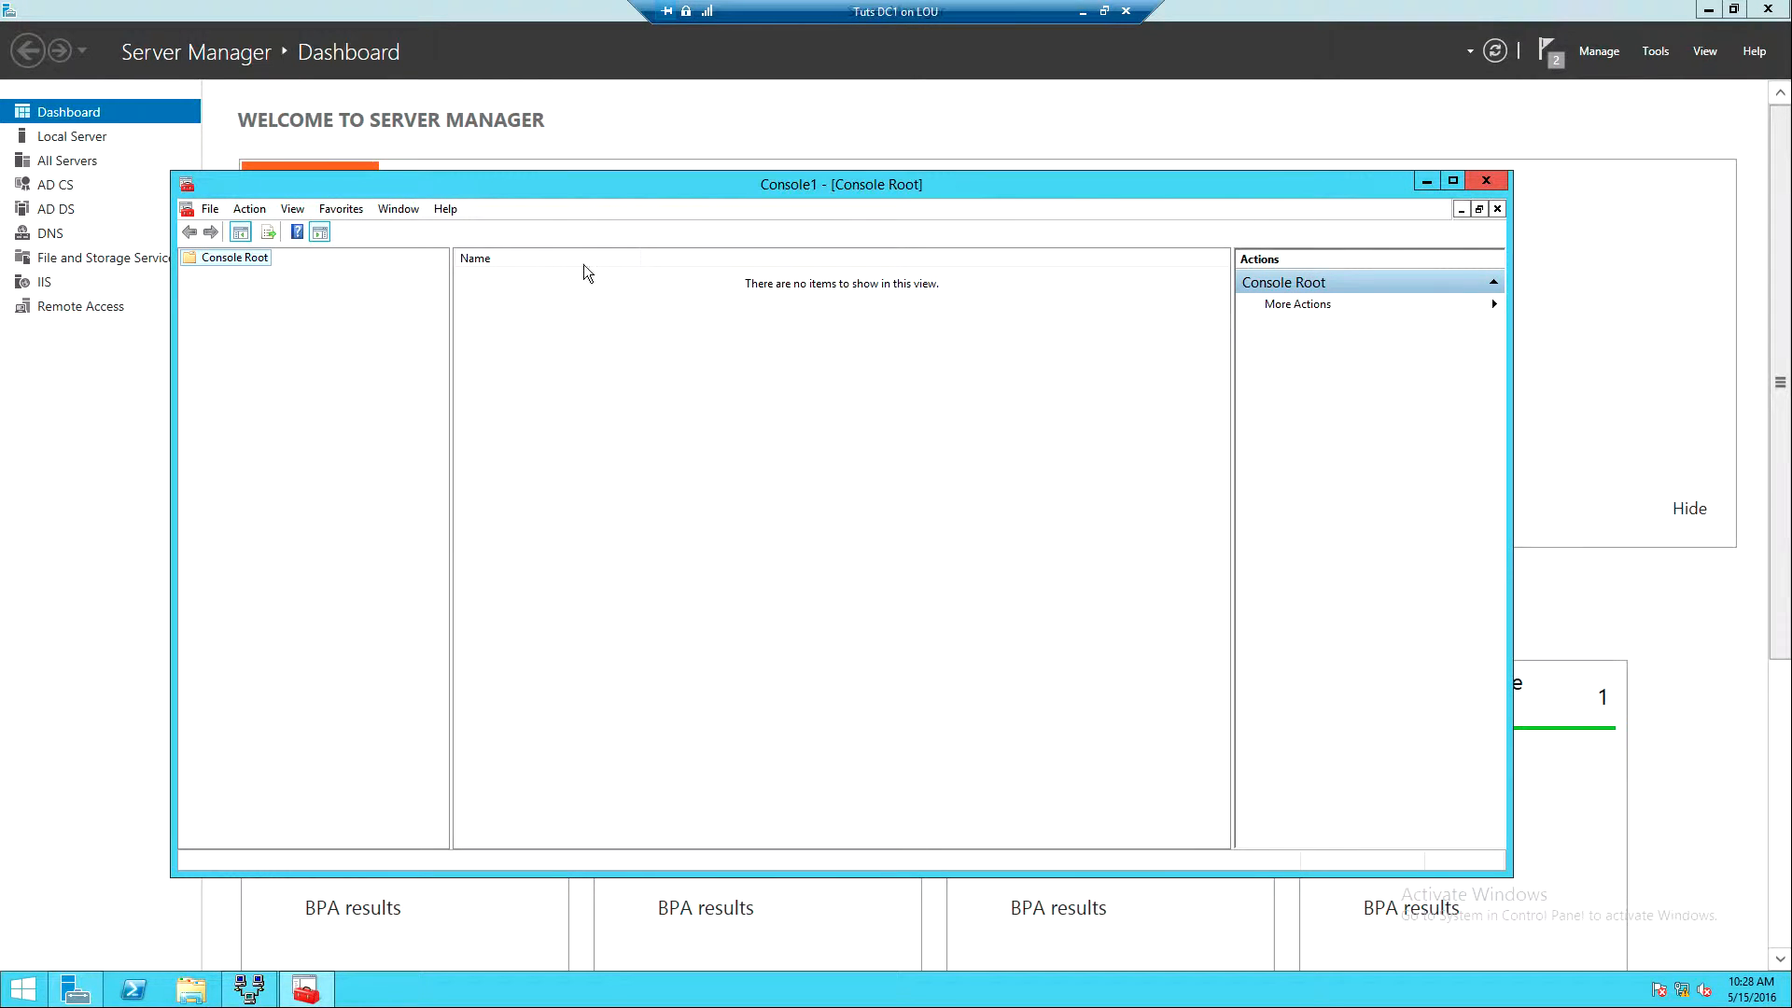
pyautogui.moveTo(536, 187); pyautogui.dragTo(597, 174)
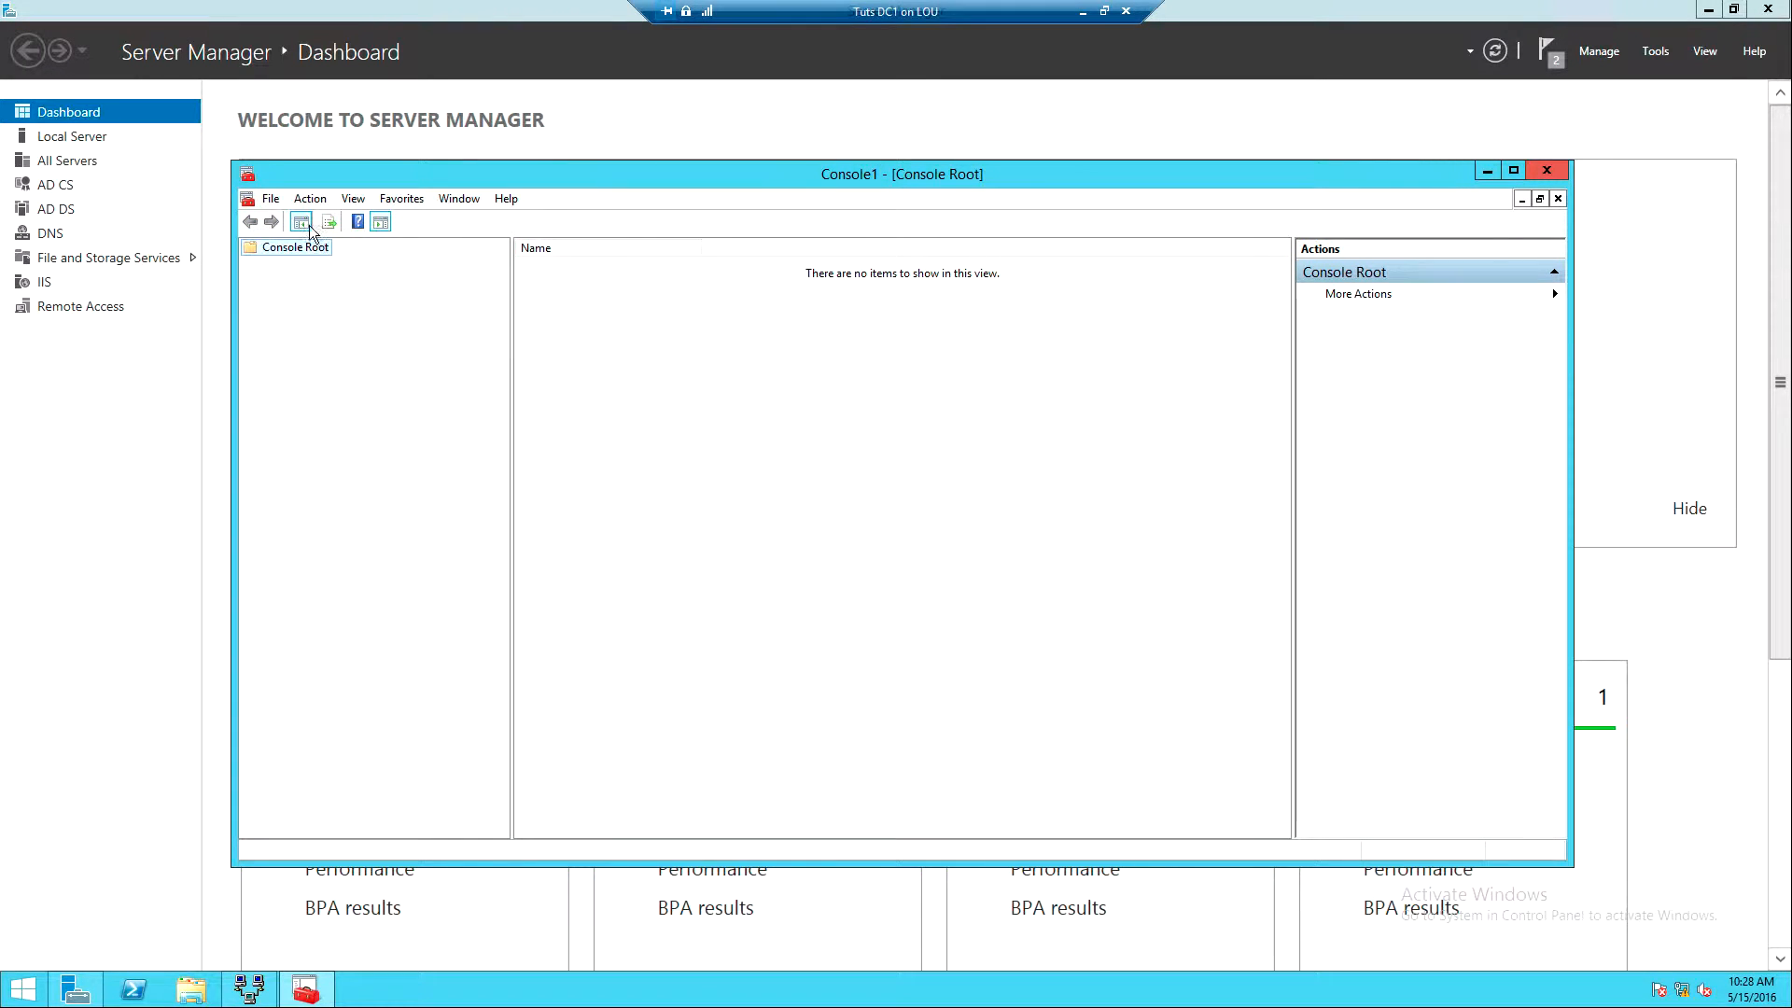
pyautogui.click(271, 199)
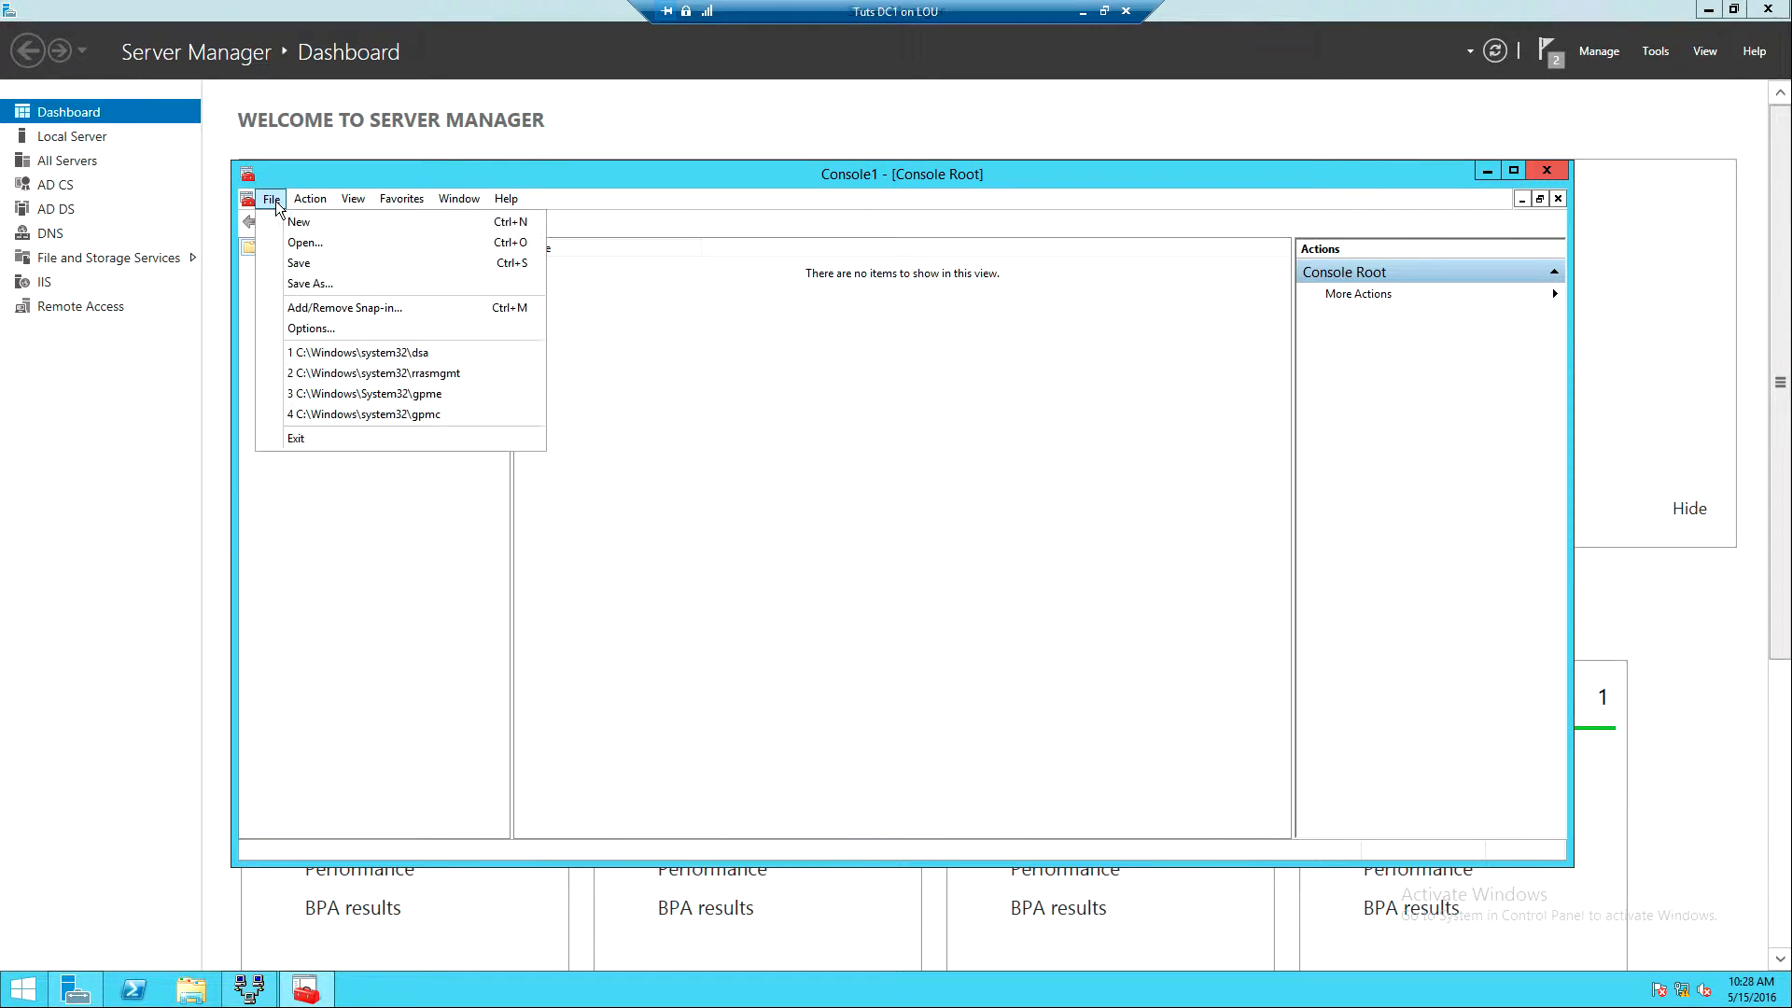
# - Add the Certification Authority snap-in for the local computer to Console1
pyautogui.click(309, 308)
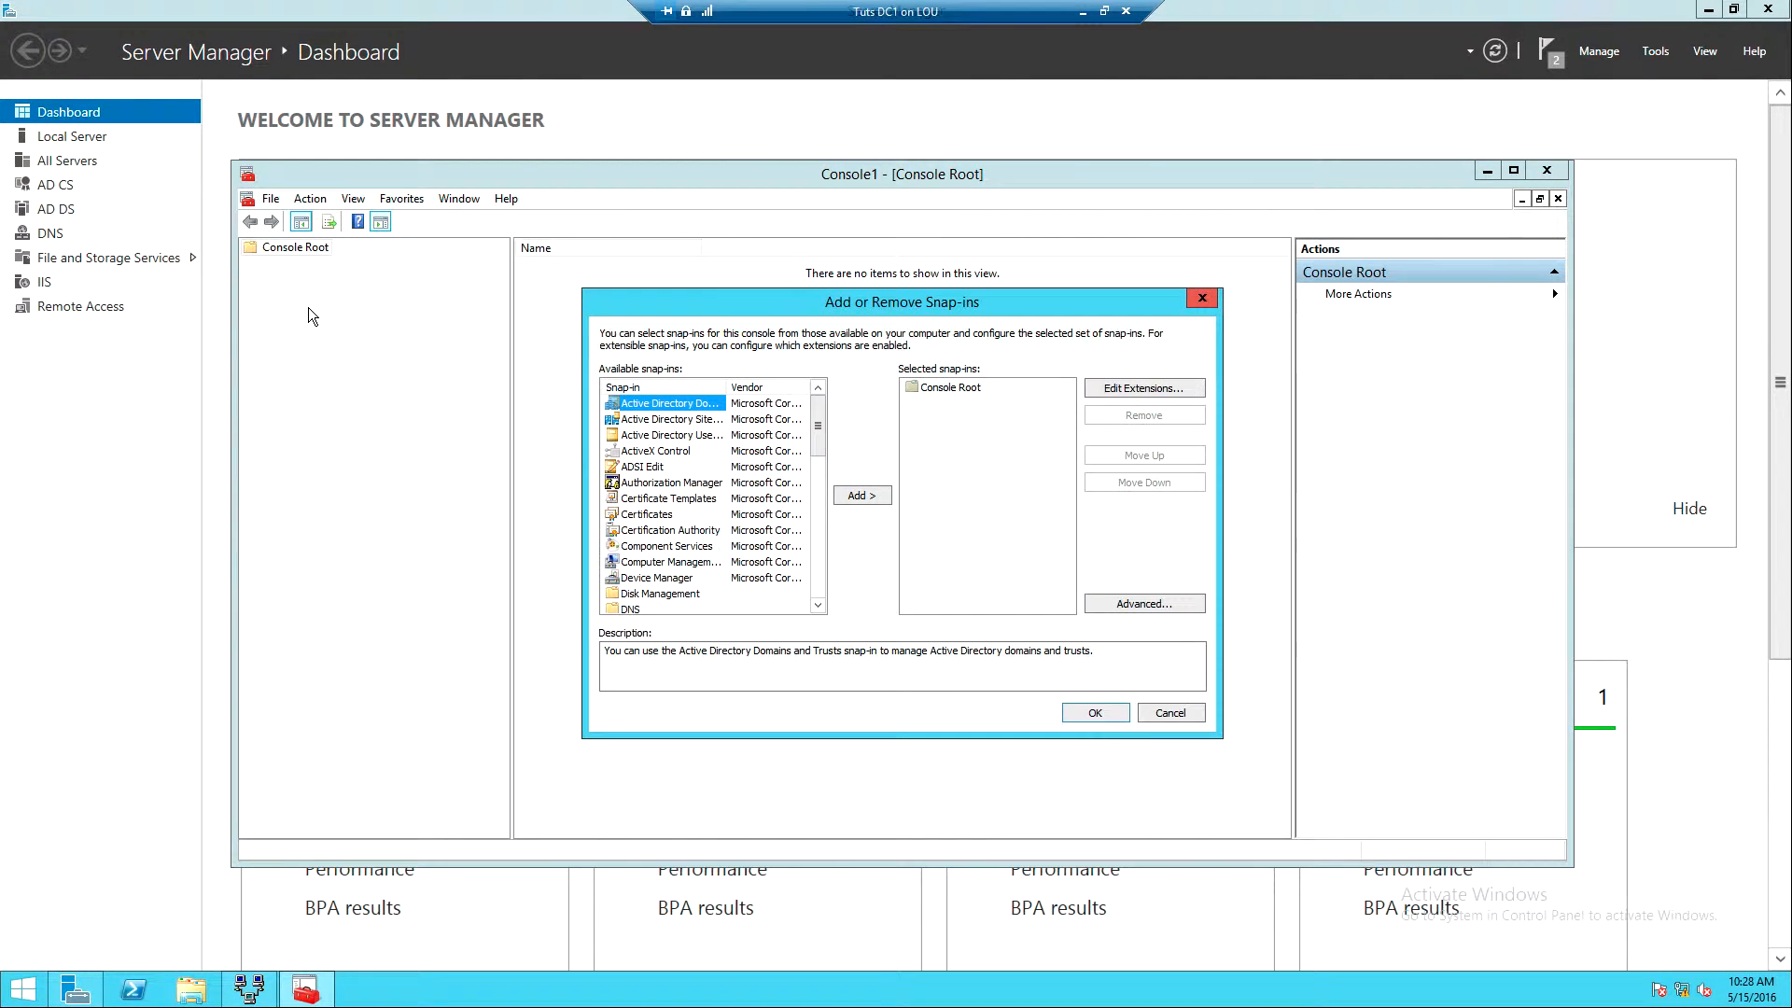
pyautogui.click(662, 531)
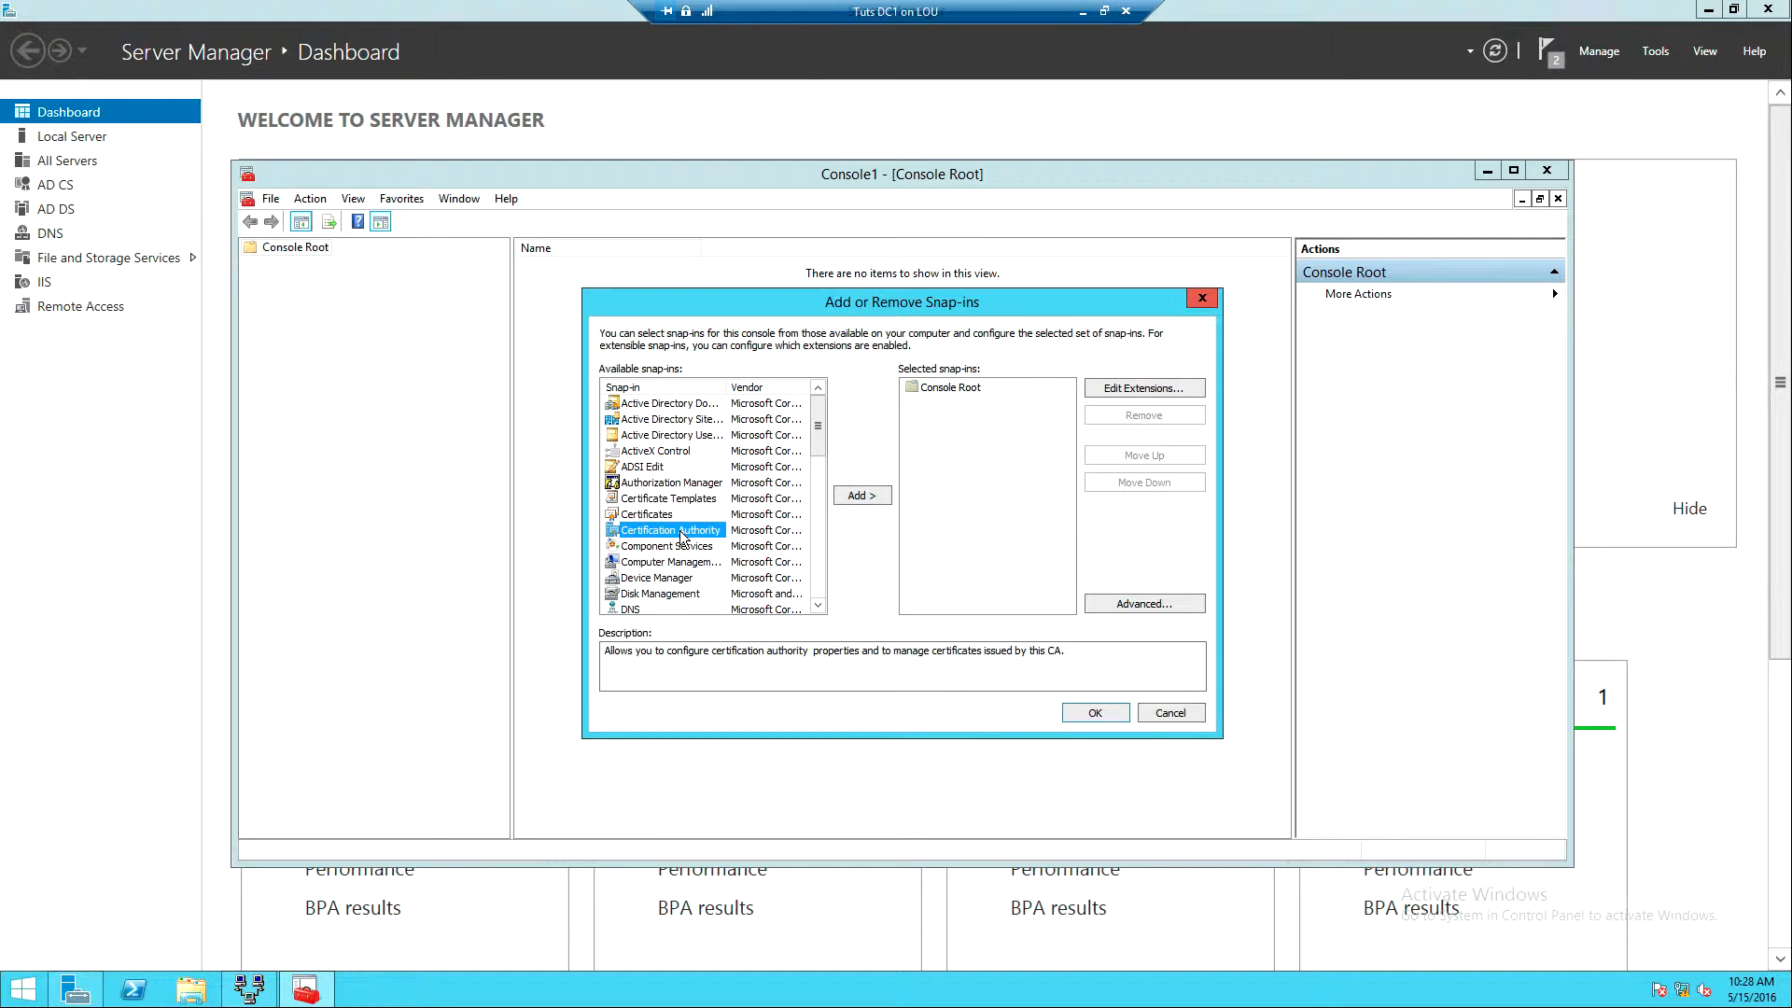
pyautogui.click(860, 495)
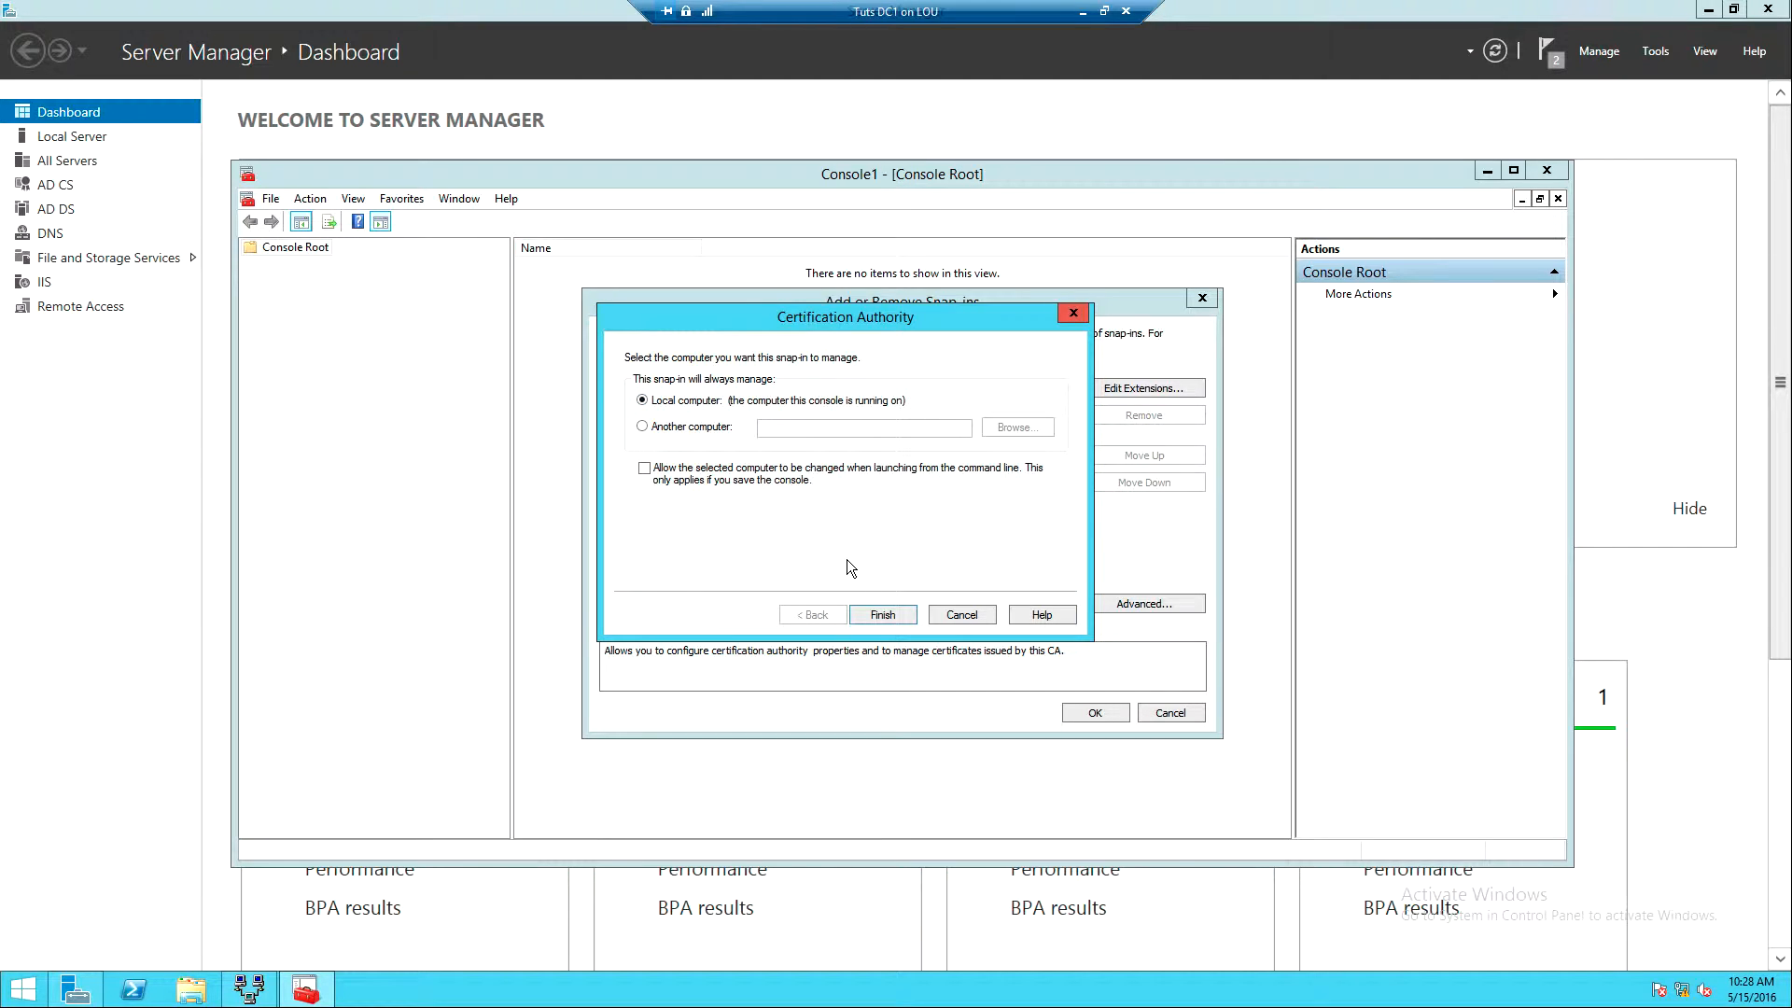
pyautogui.click(877, 614)
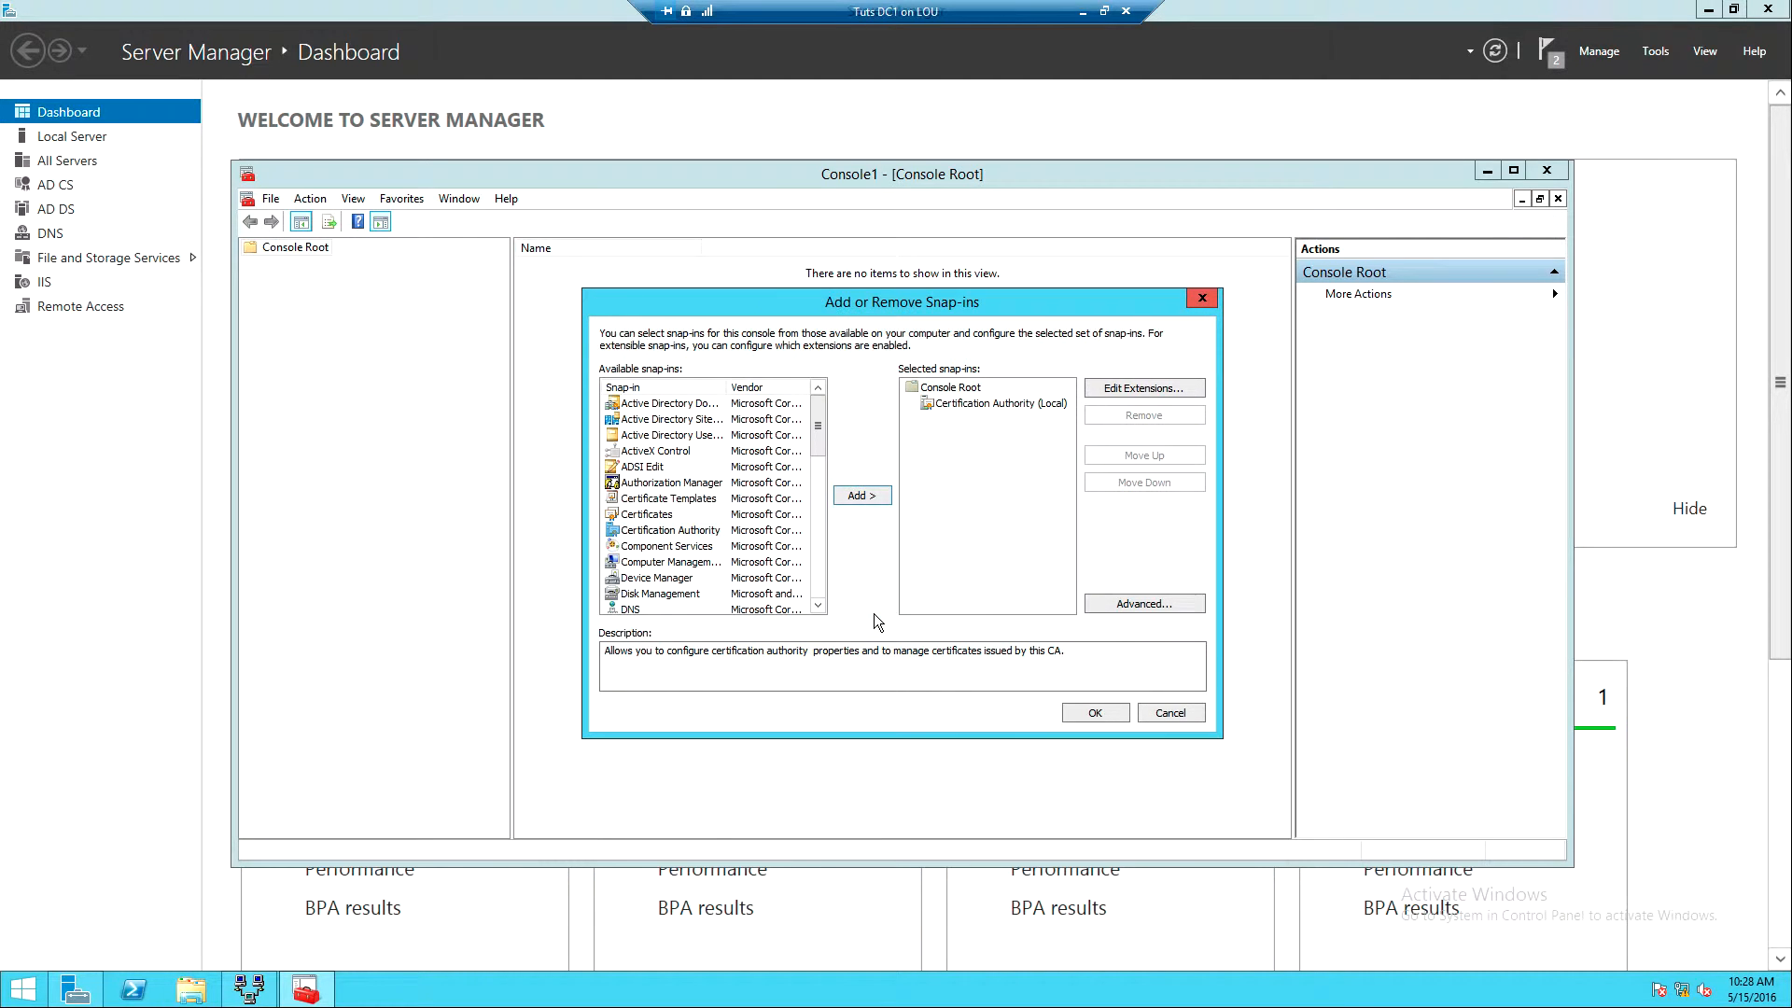
pyautogui.click(1094, 714)
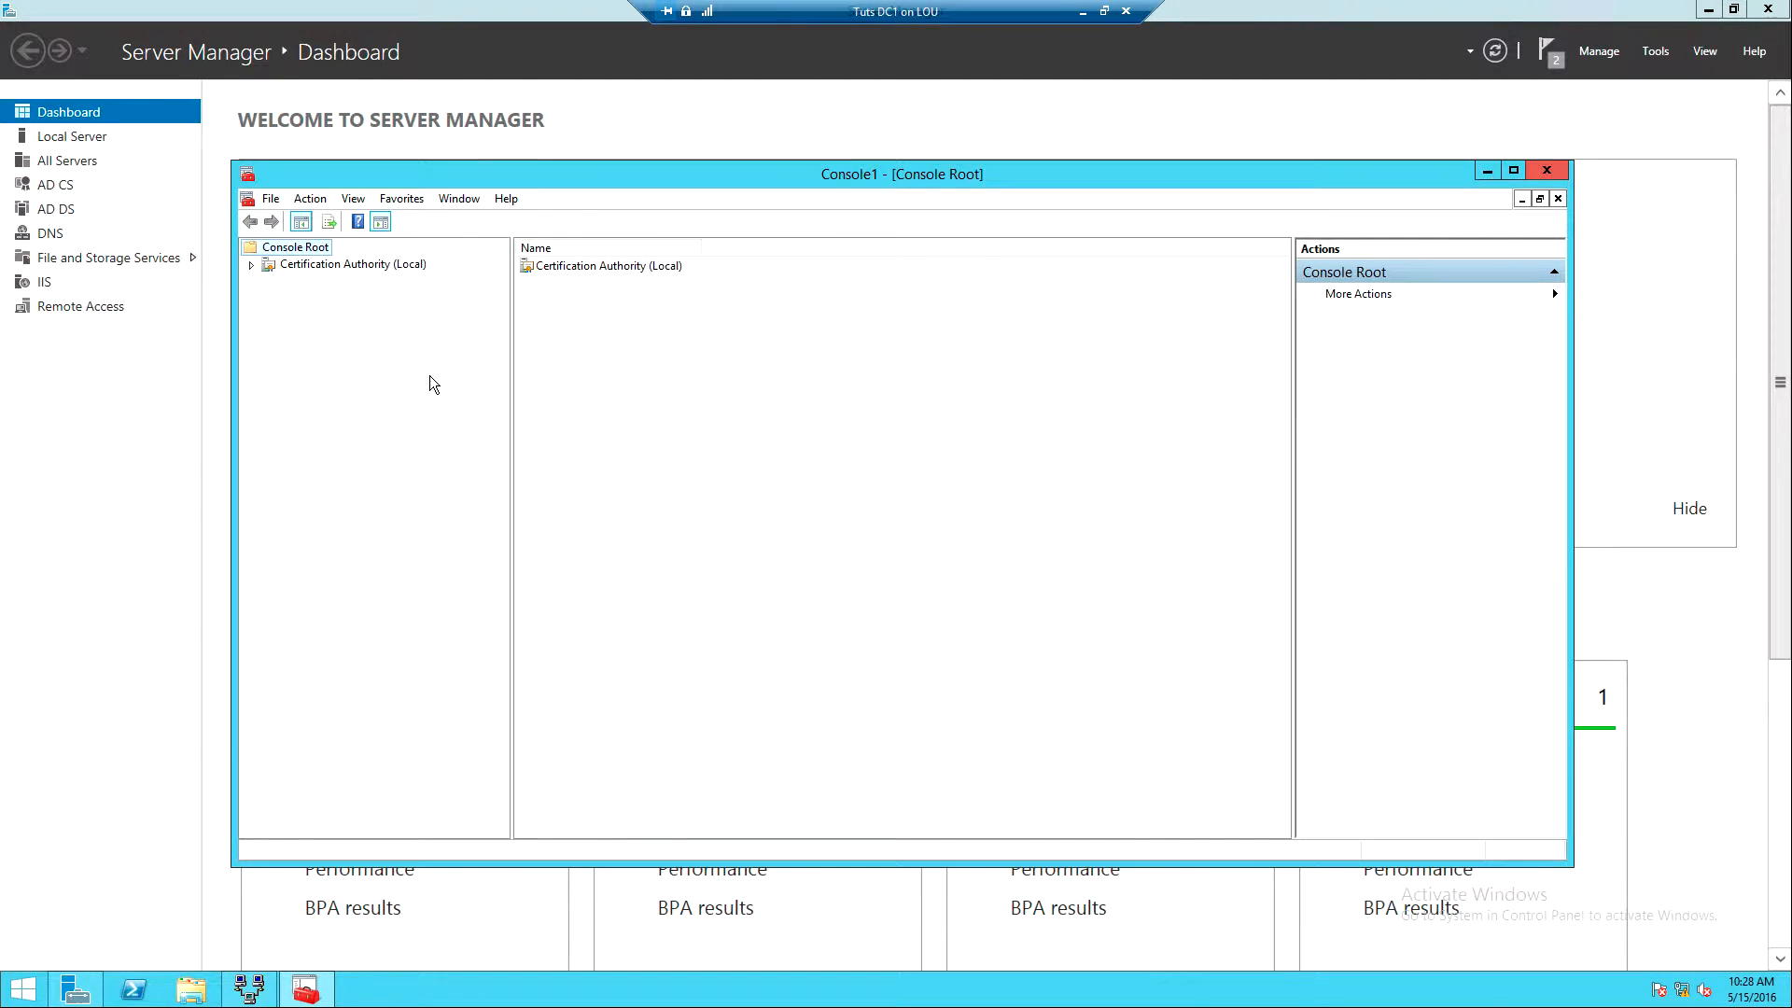
# - Expand the local CA and display its Certificate Templates folder
pyautogui.click(250, 265)
pyautogui.click(269, 282)
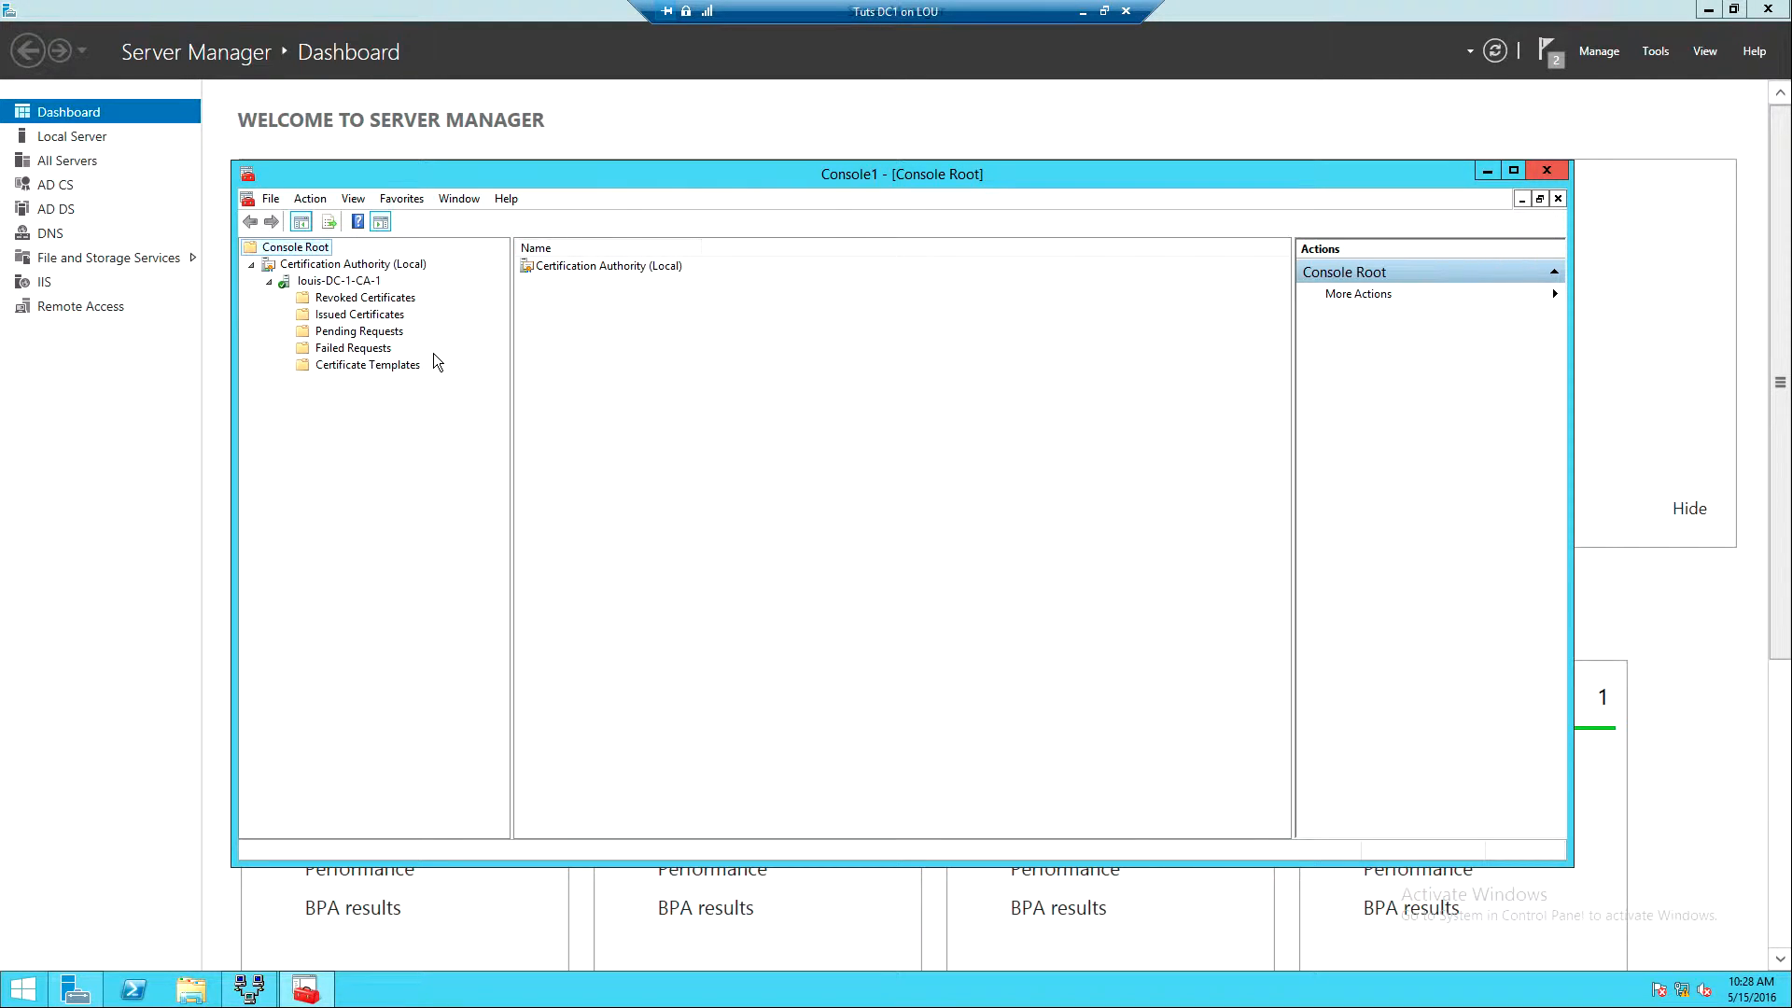
pyautogui.click(349, 366)
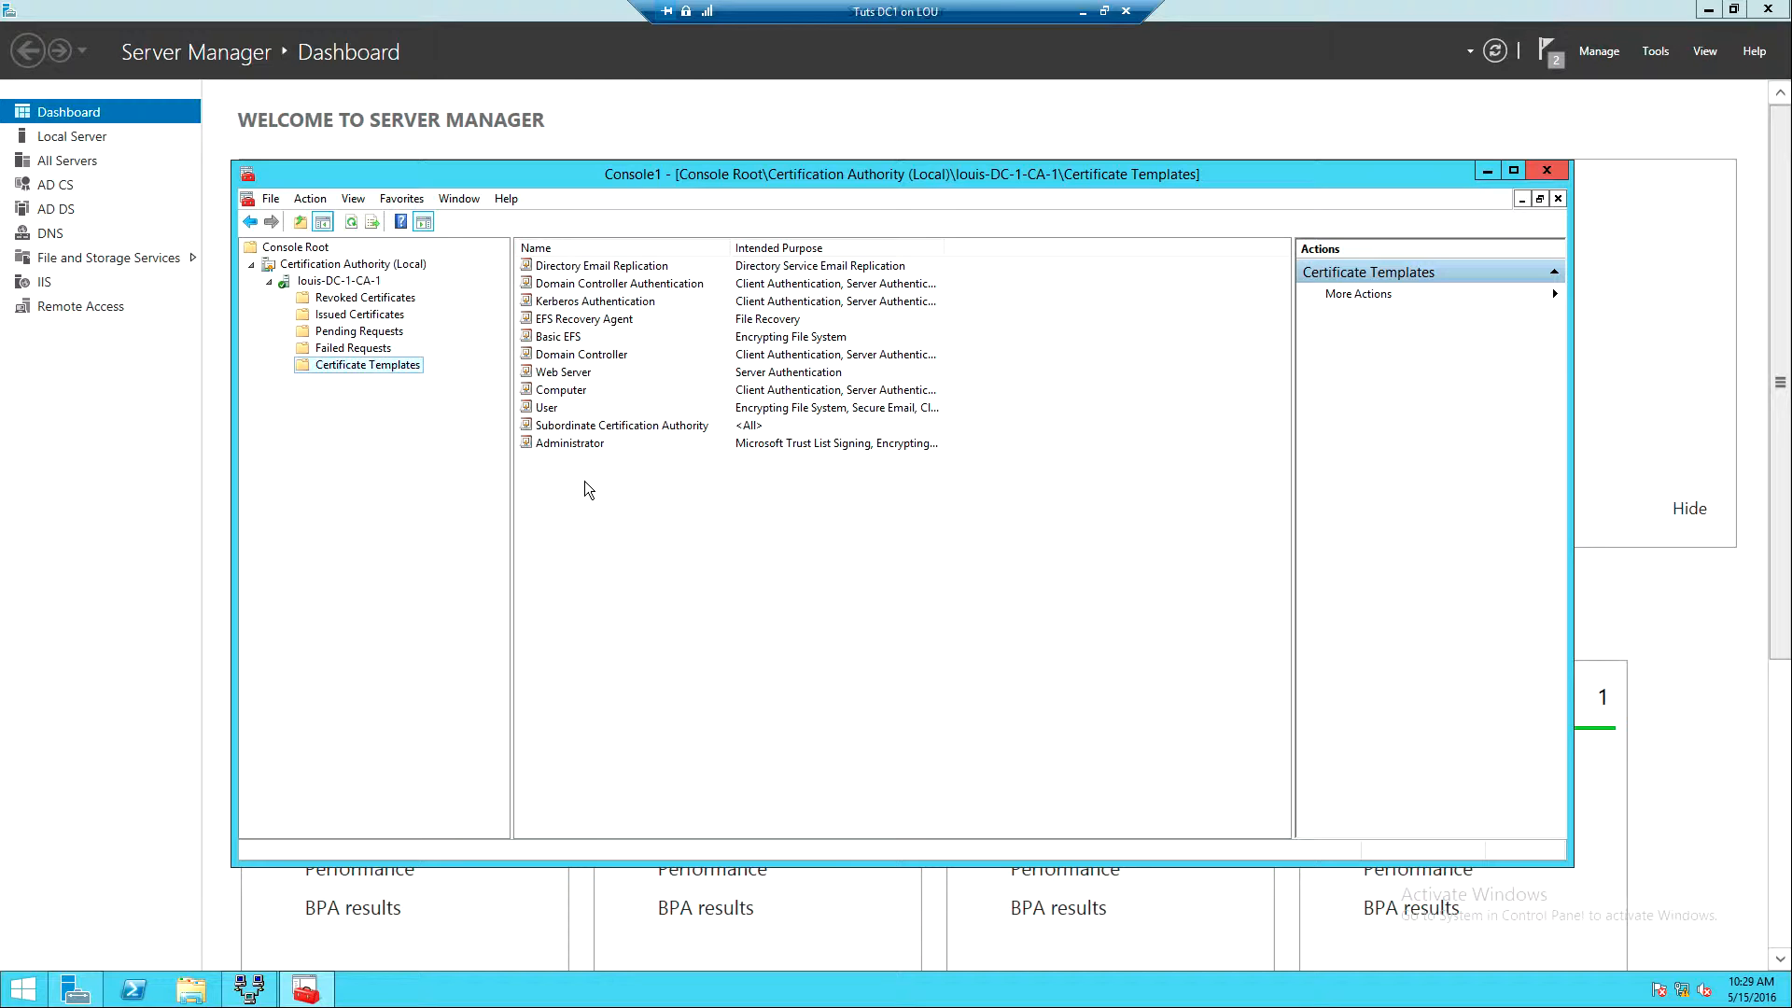
# - Open the Certificate Templates Console via Manage and duplicate the IPSec template
pyautogui.rightClick(668, 498)
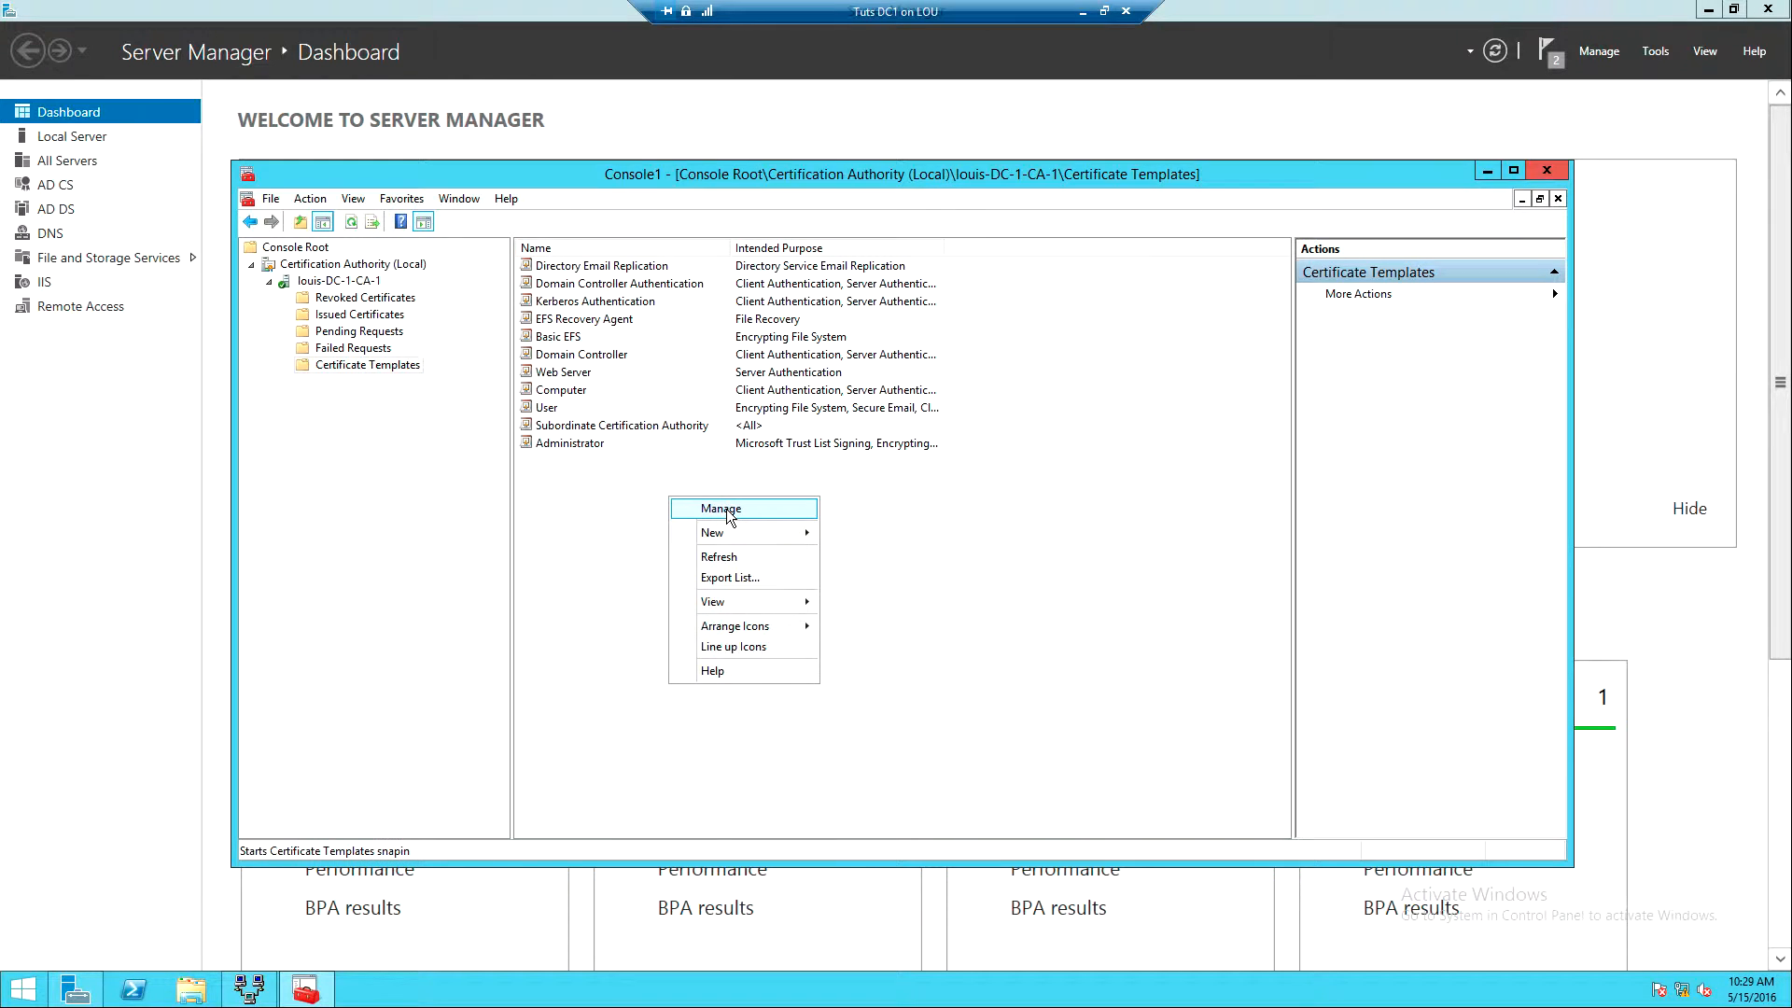
pyautogui.click(725, 507)
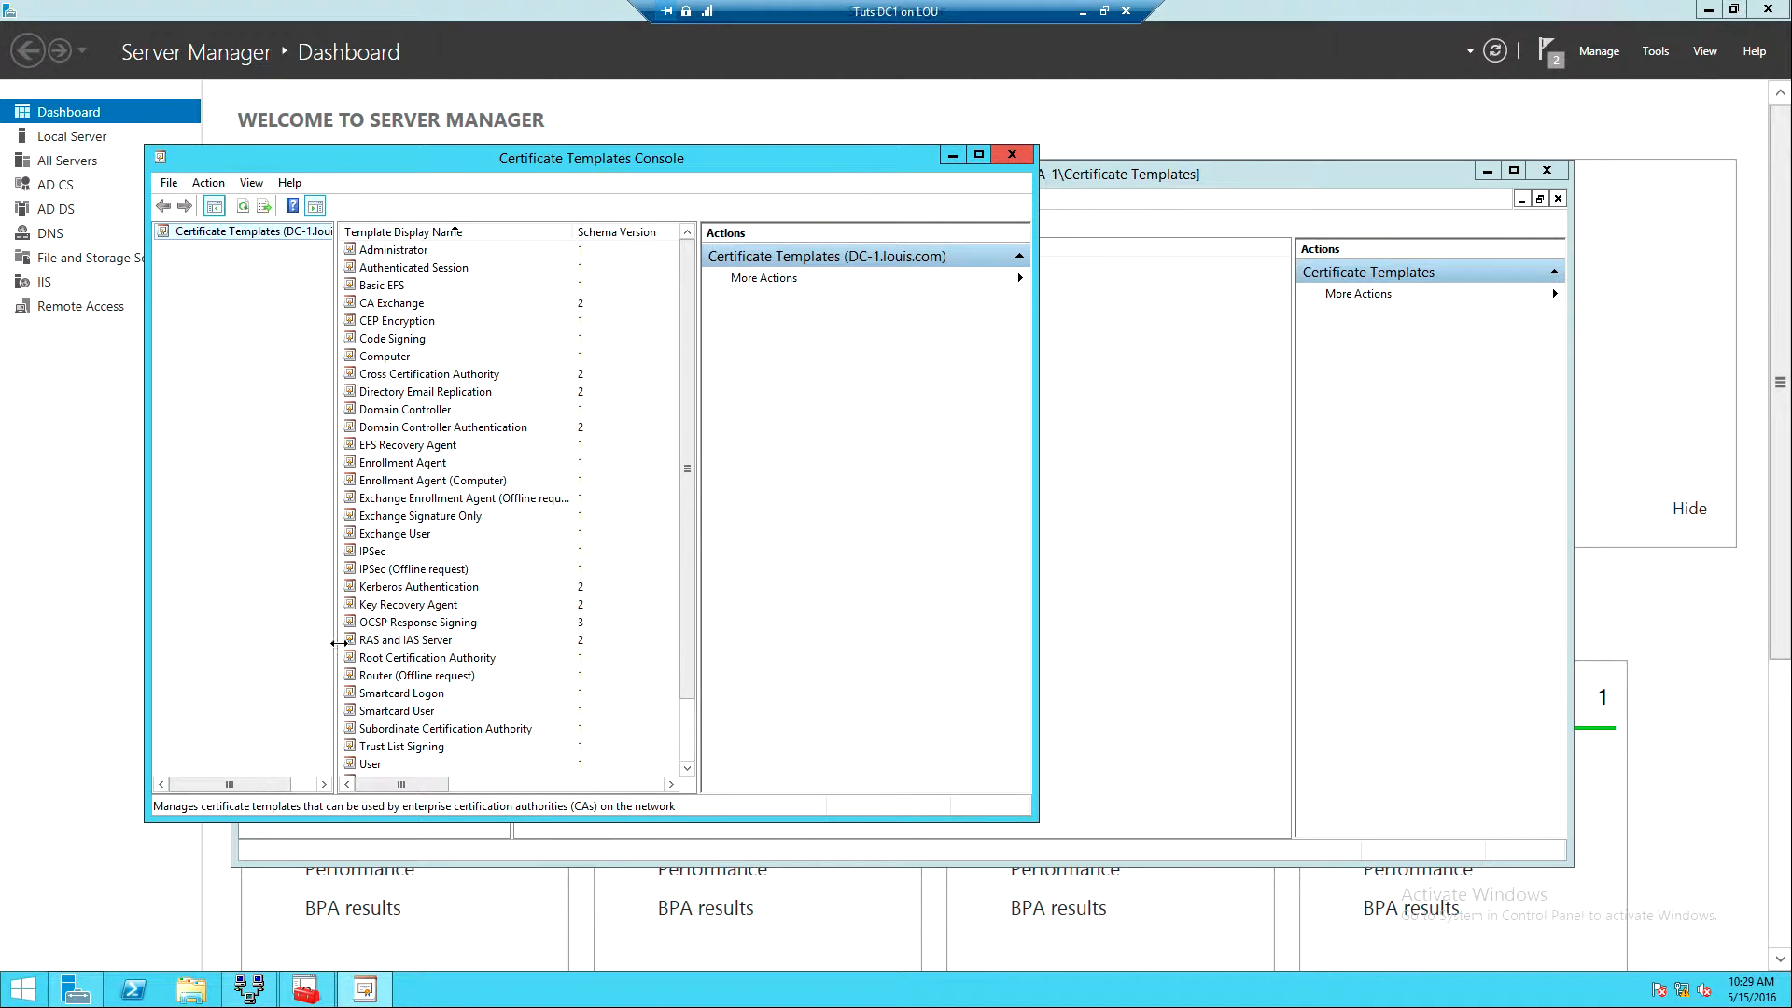
pyautogui.click(370, 554)
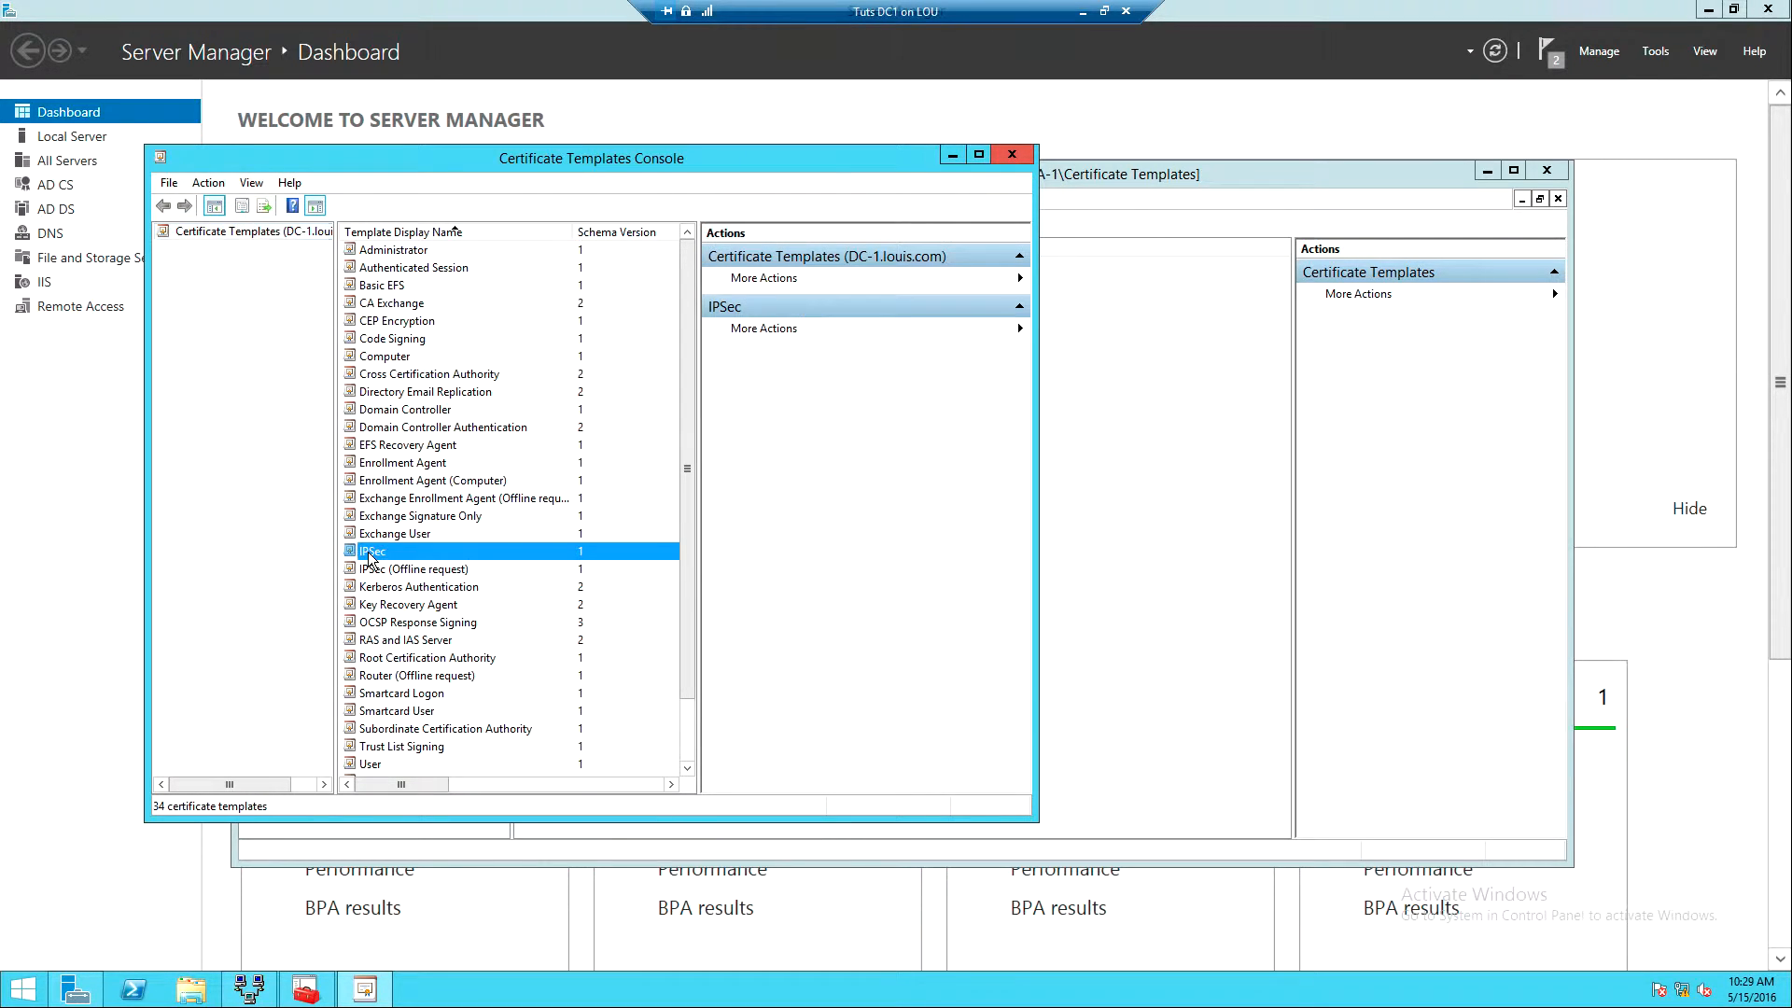
pyautogui.rightClick(369, 553)
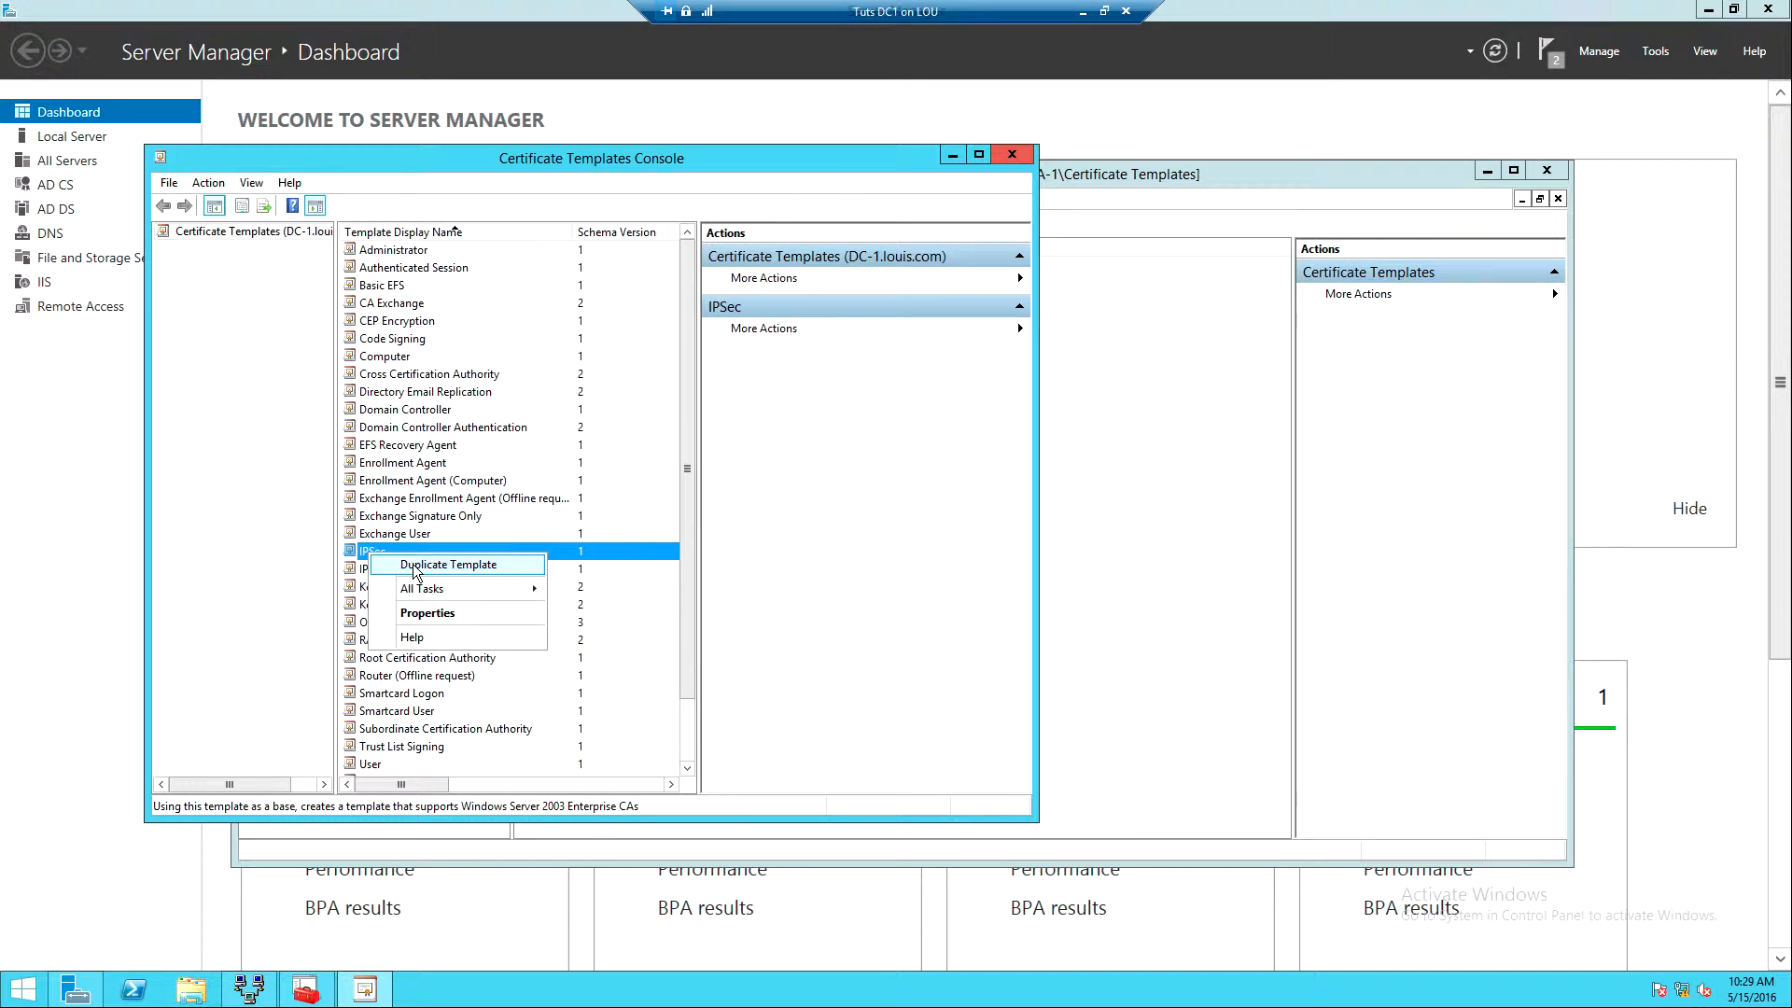
pyautogui.click(412, 563)
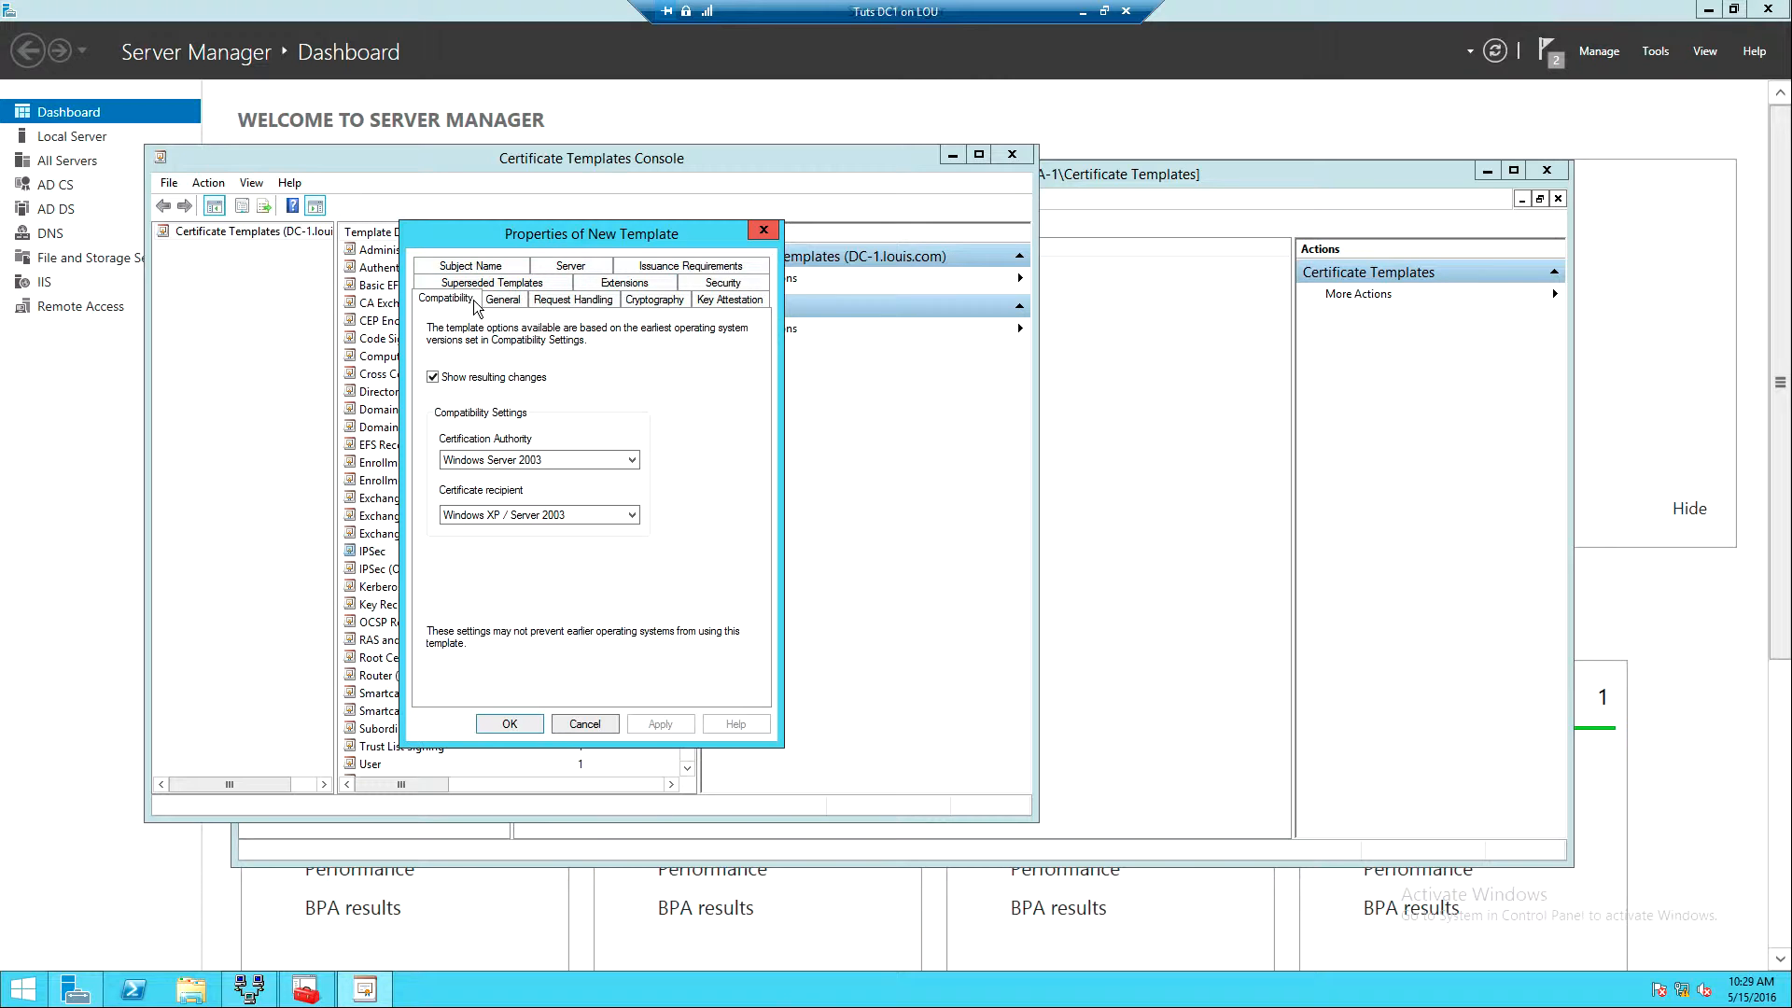
# - Name the new template SSTP-VPN, adjust its validity period, and allow private key export
pyautogui.click(502, 300)
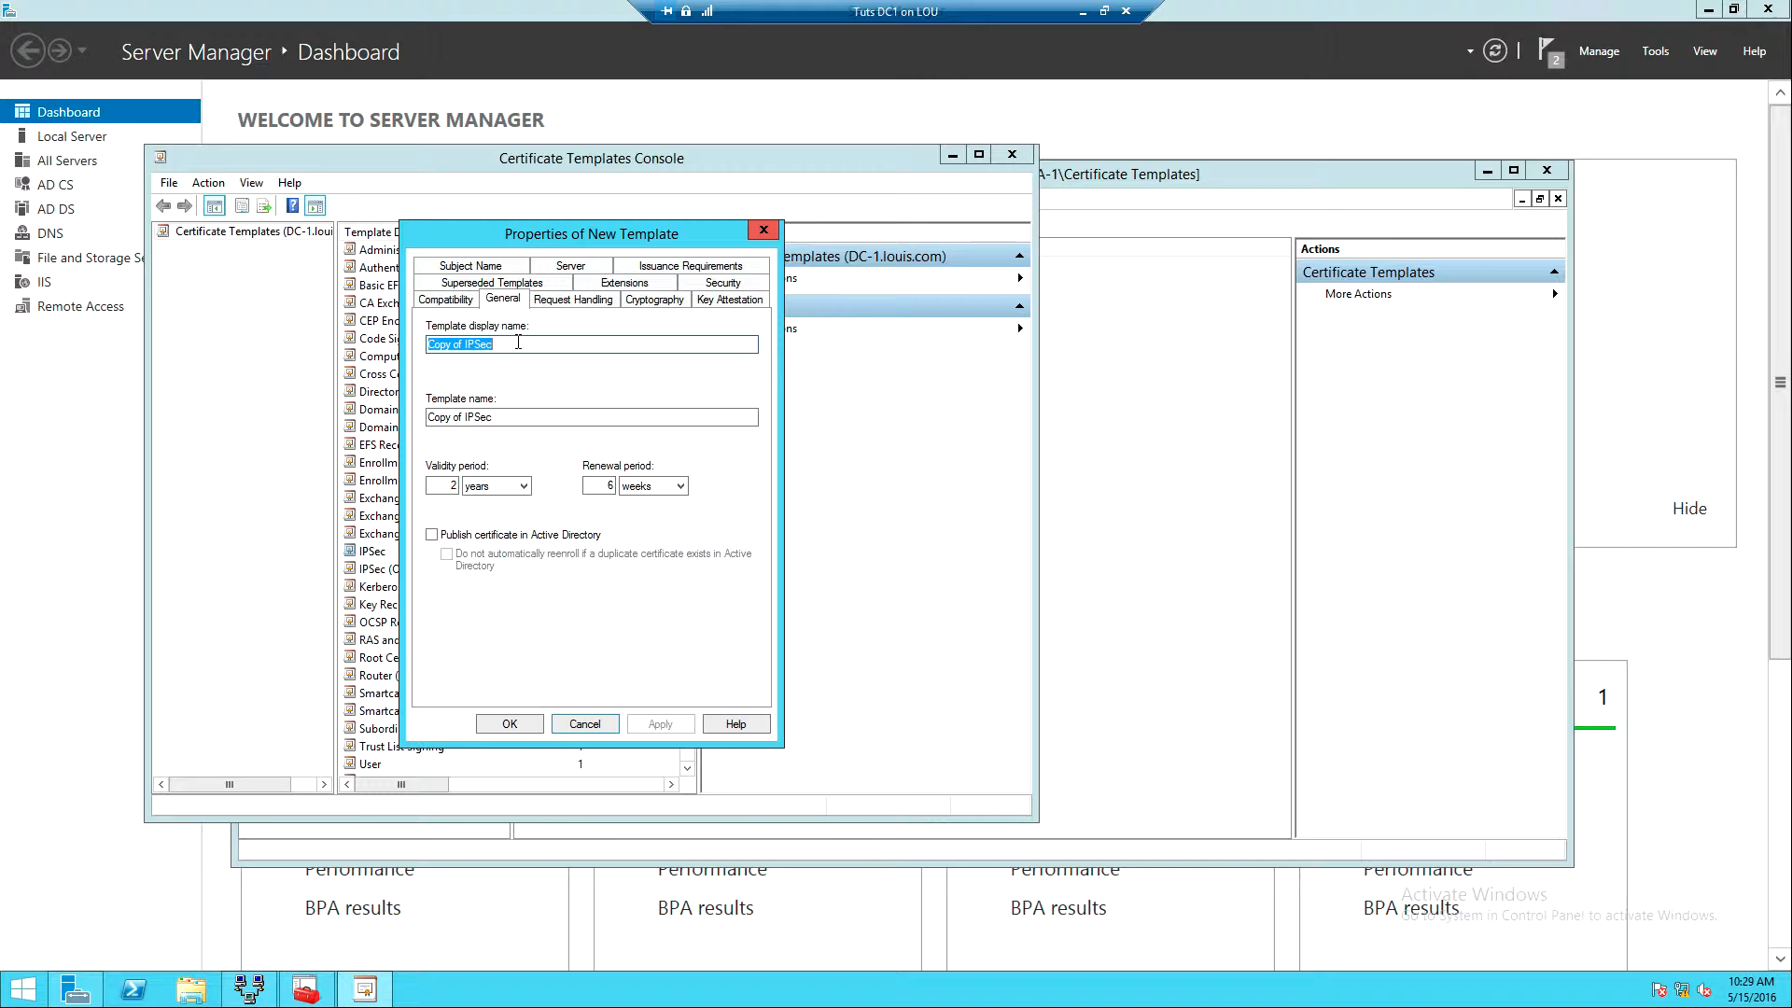
pyautogui.write('SST')
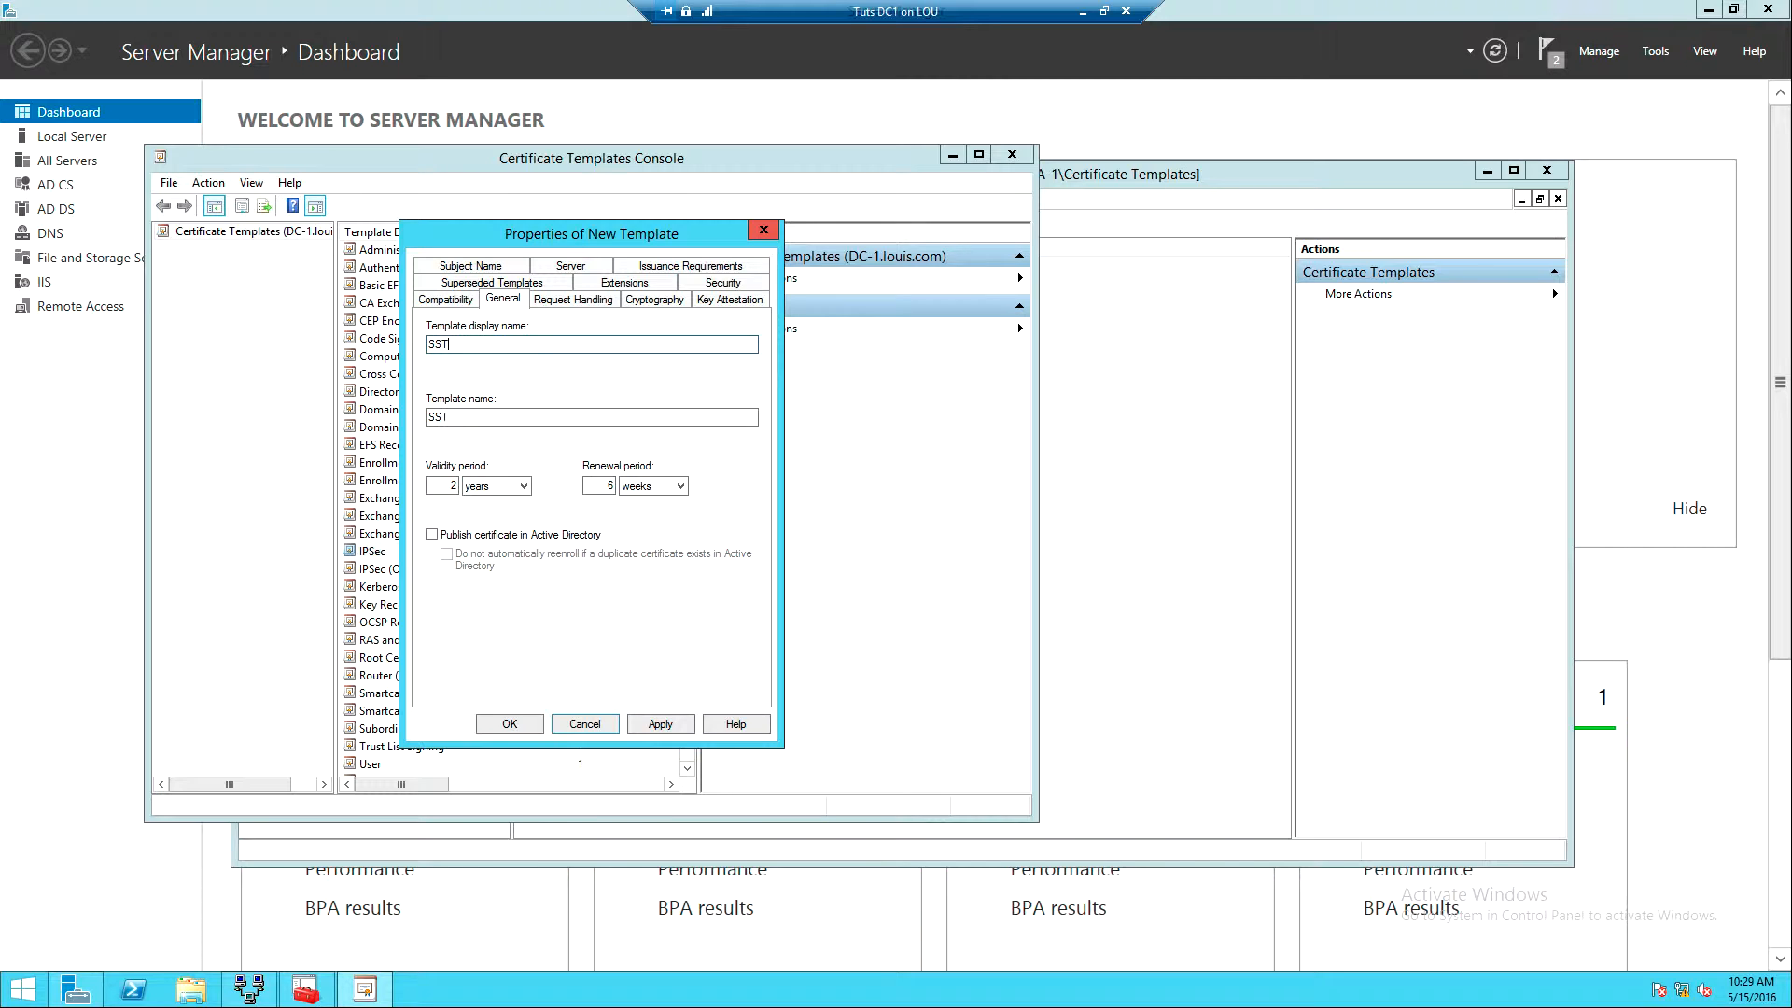
pyautogui.write('P-VPN')
pyautogui.doubleClick(454, 485)
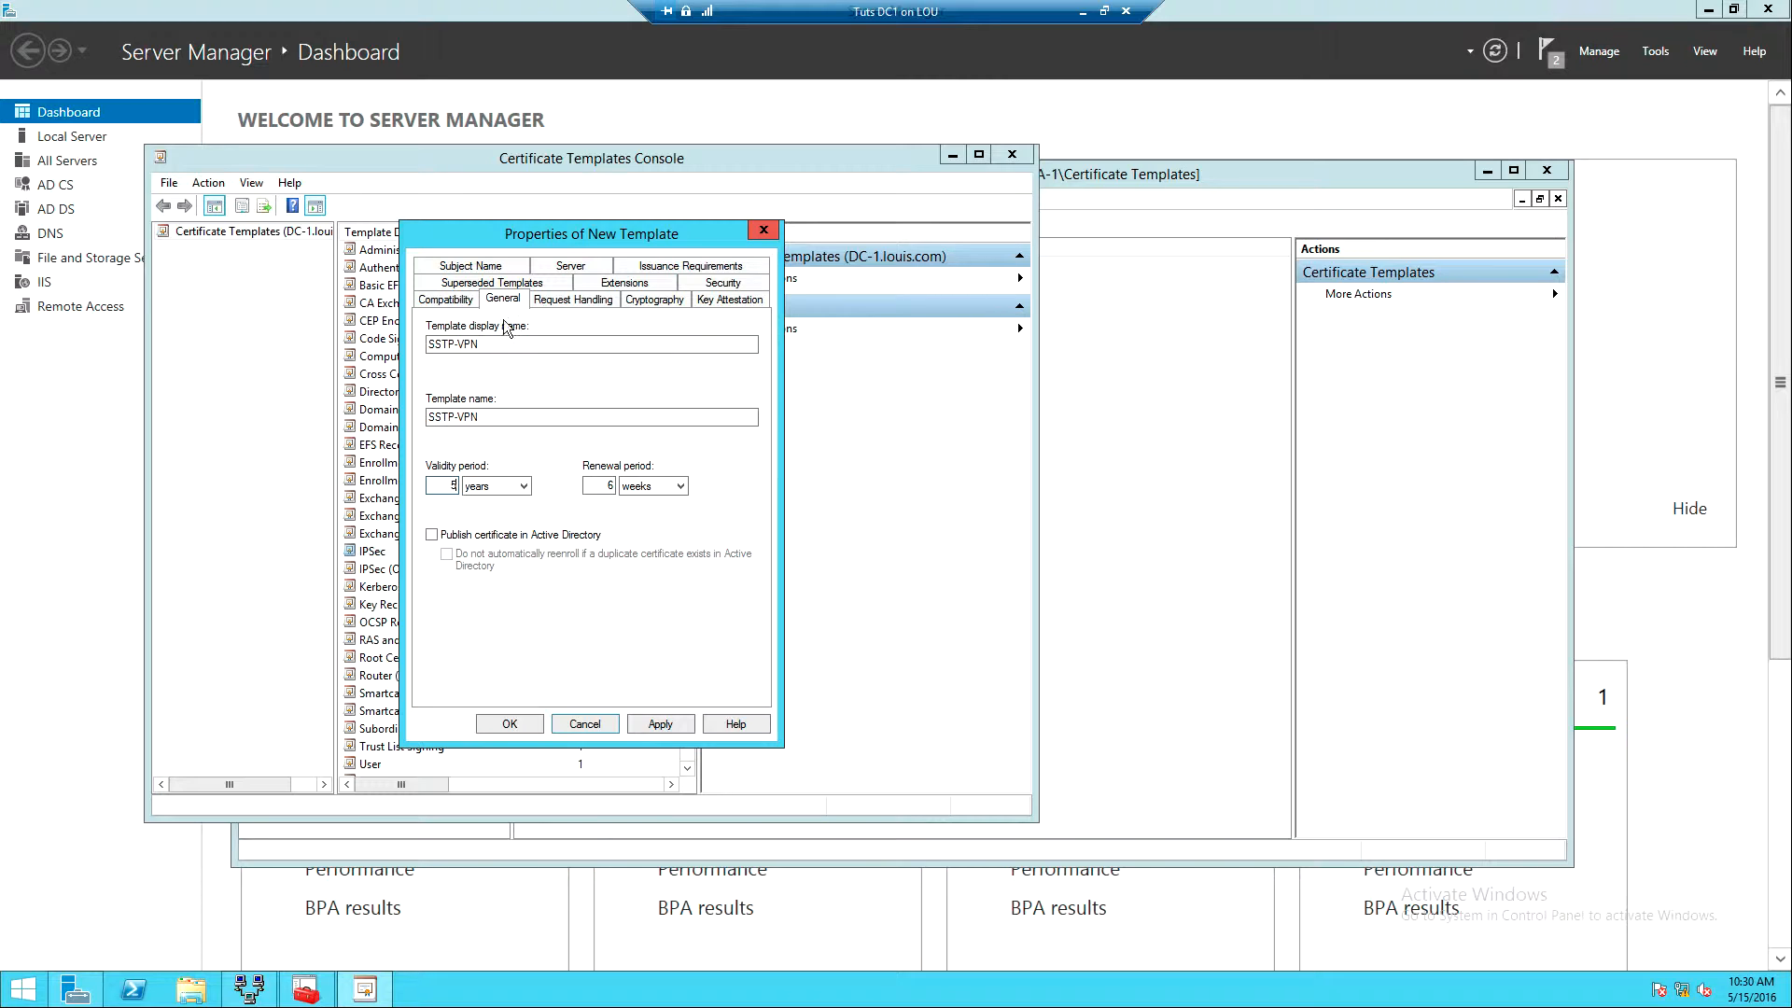
pyautogui.click(567, 300)
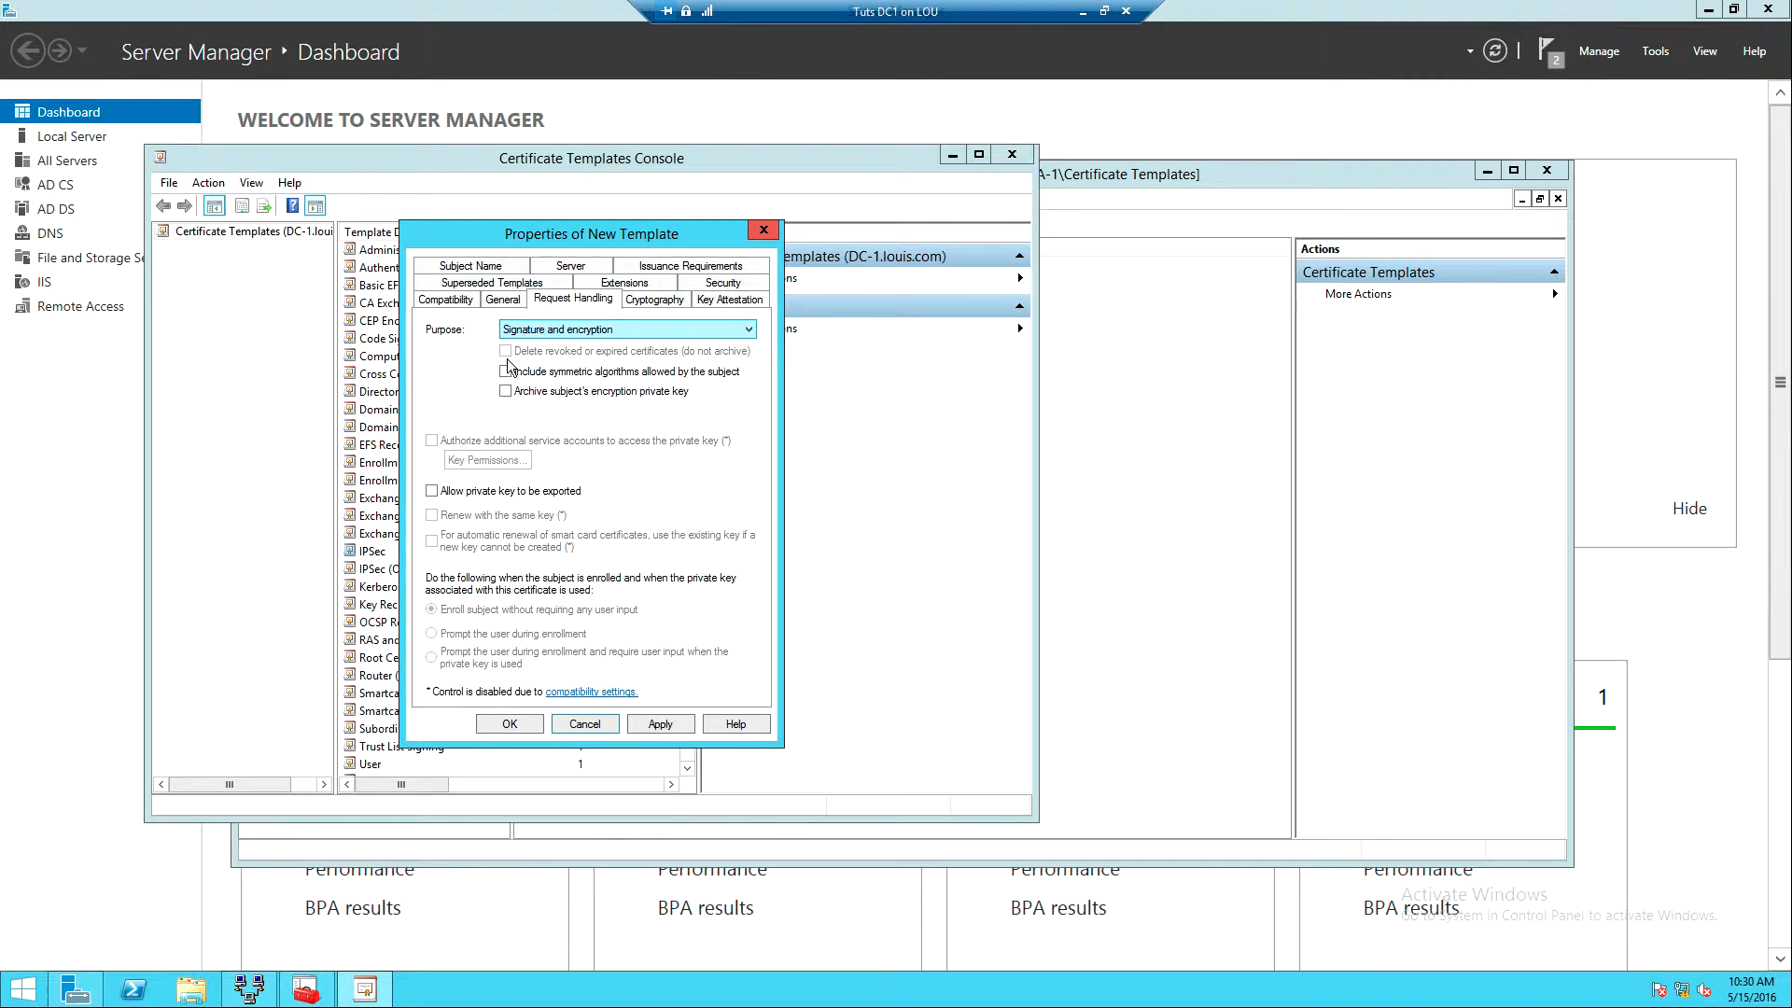
pyautogui.click(436, 496)
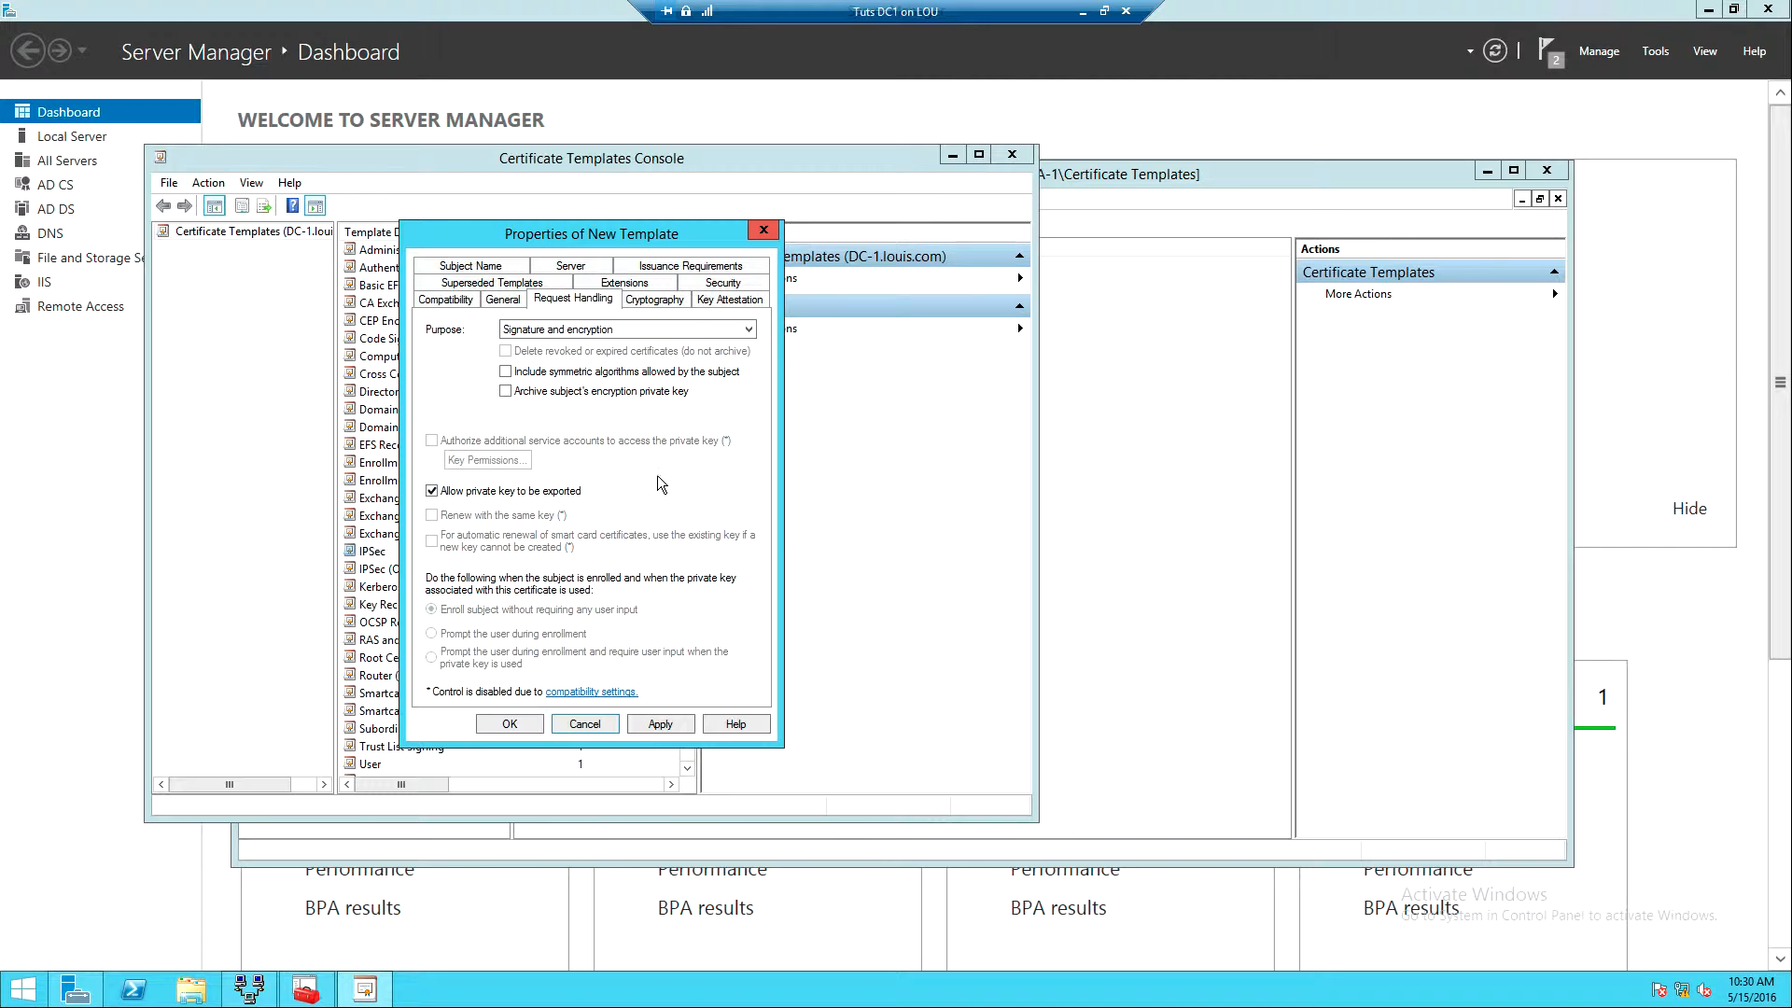
pyautogui.click(460, 268)
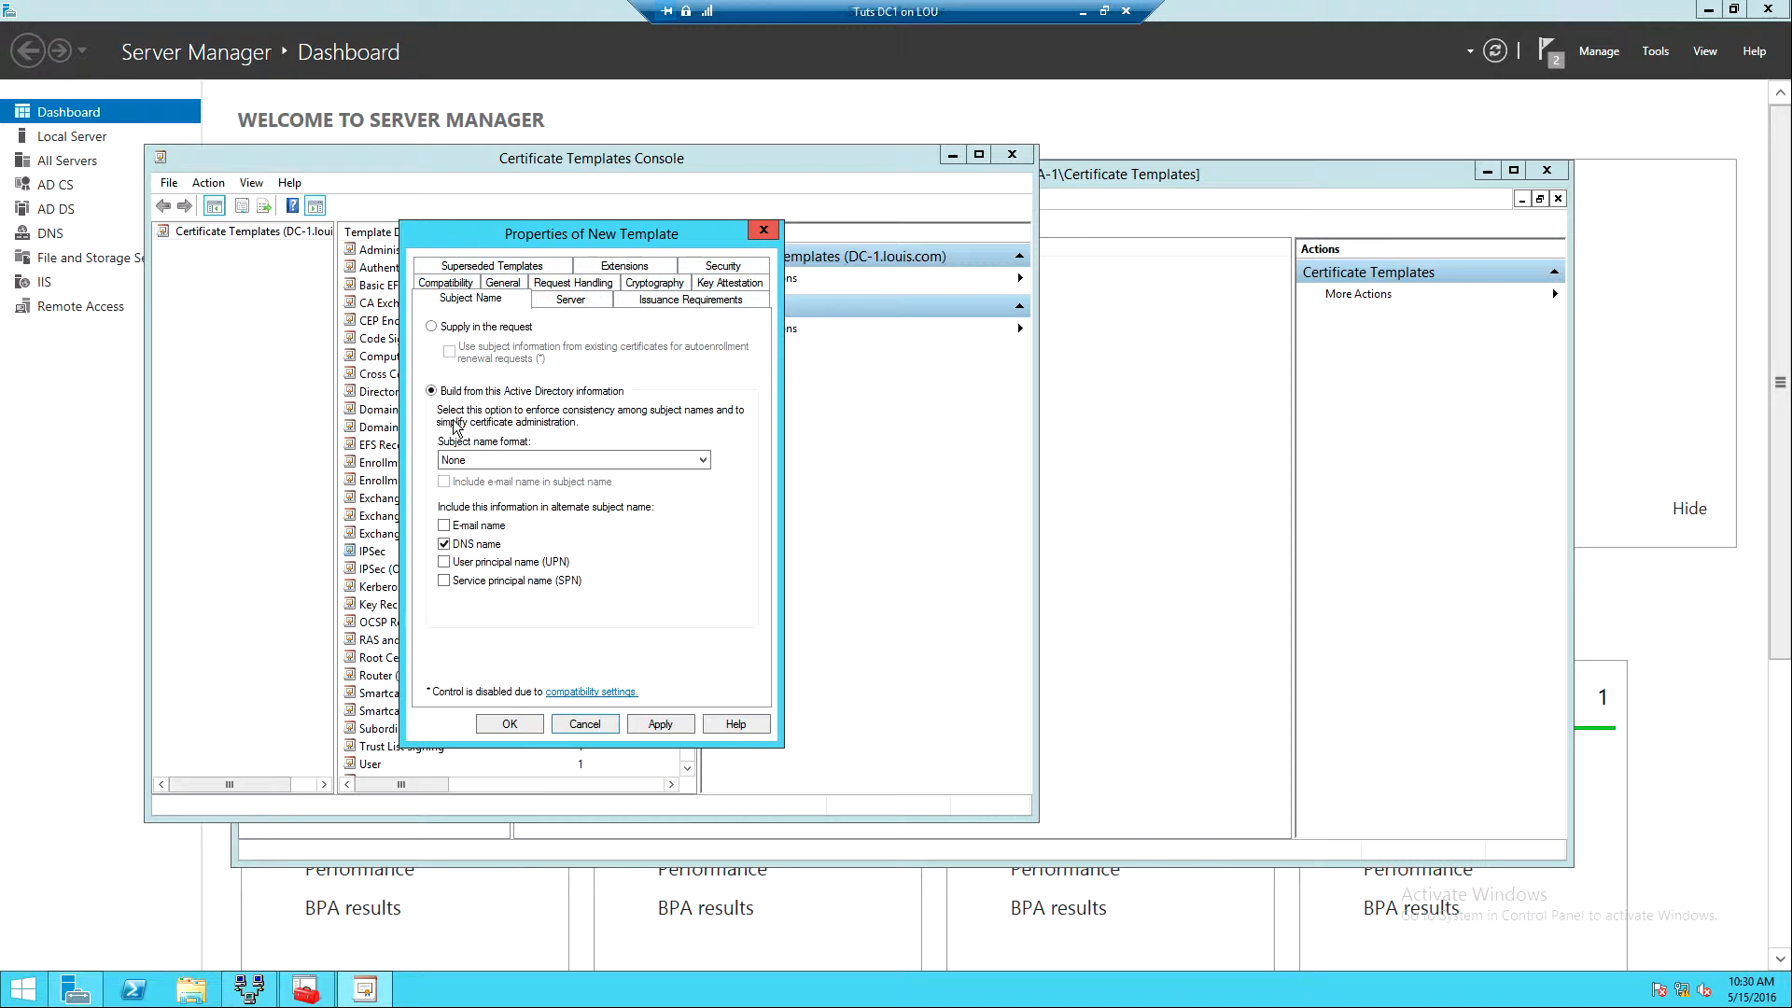
# - Switch the subject name to Supply in the request, accepting the security warning
pyautogui.click(433, 328)
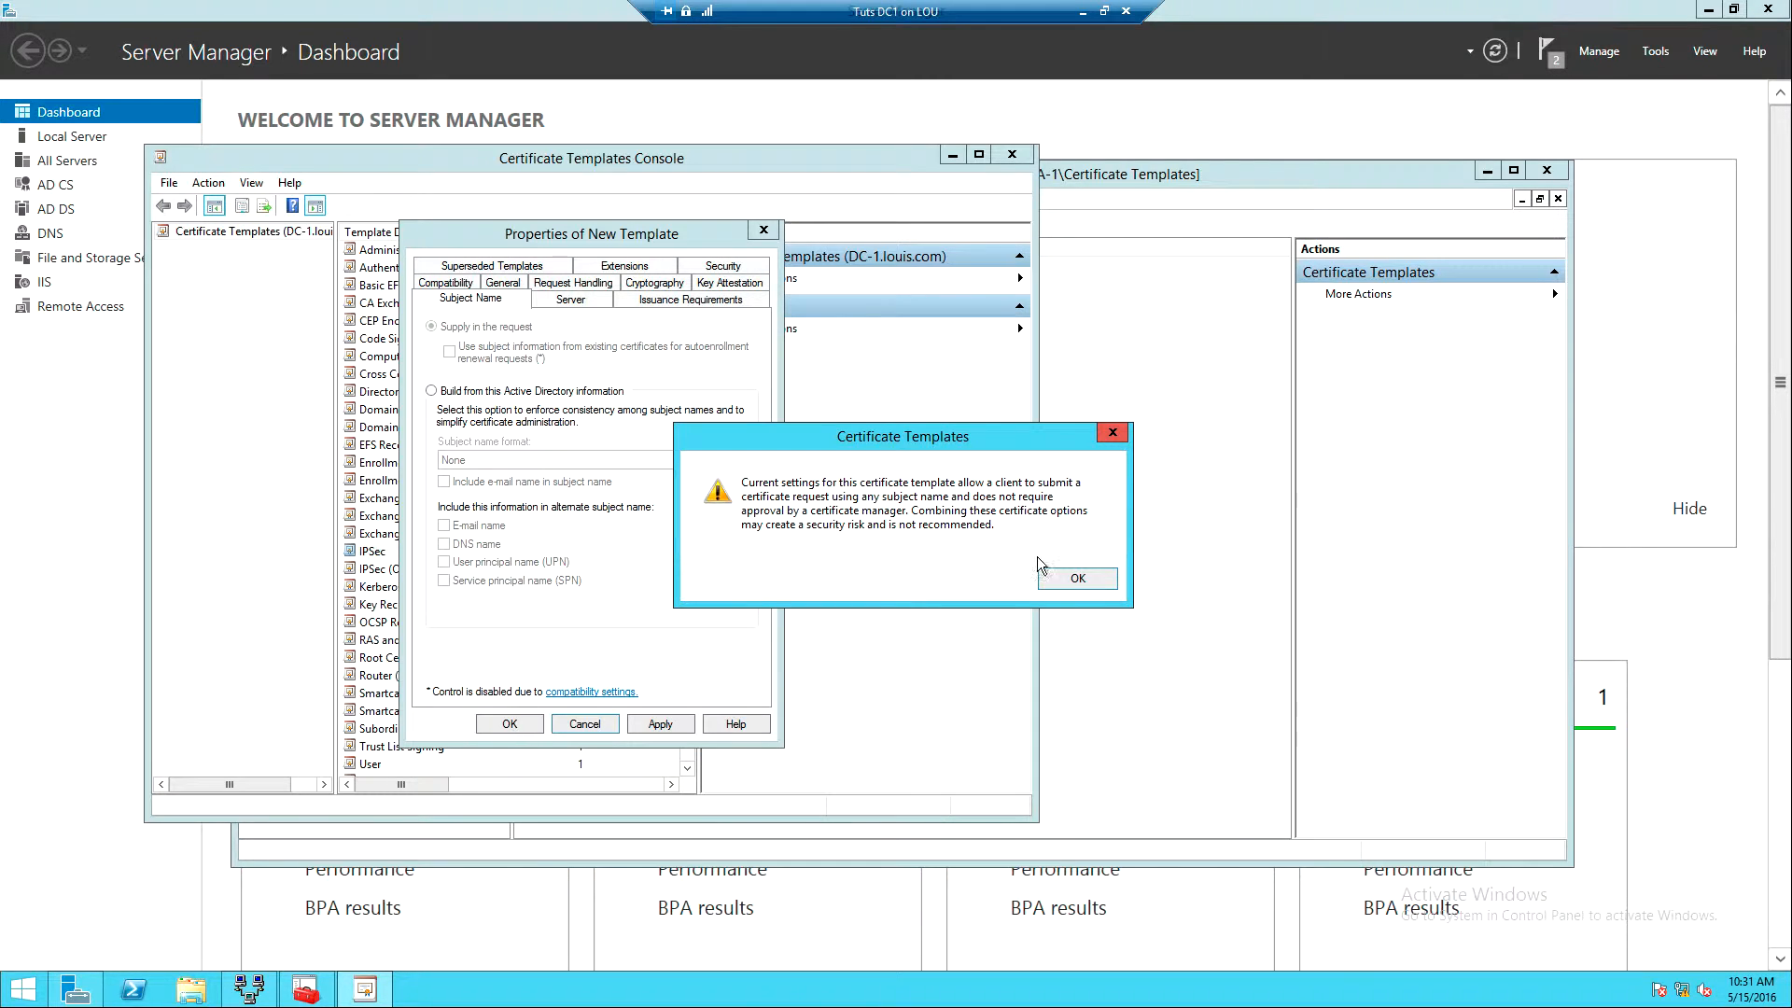
pyautogui.click(1078, 578)
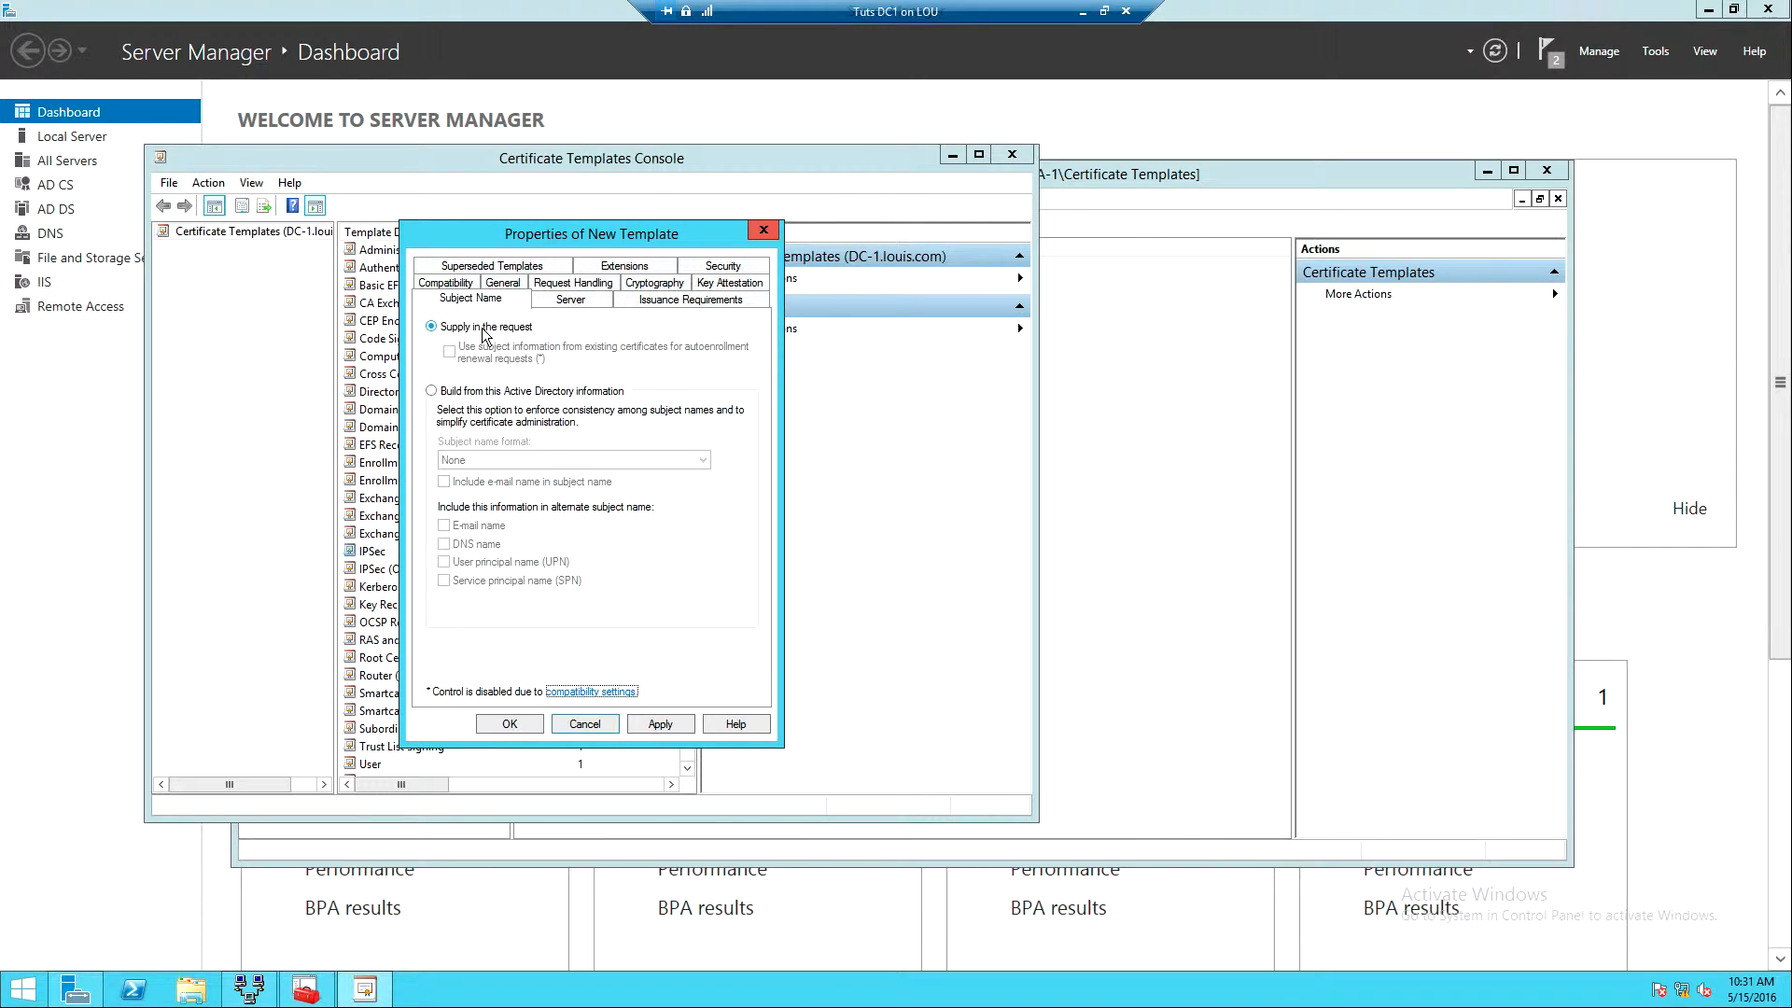
pyautogui.click(626, 268)
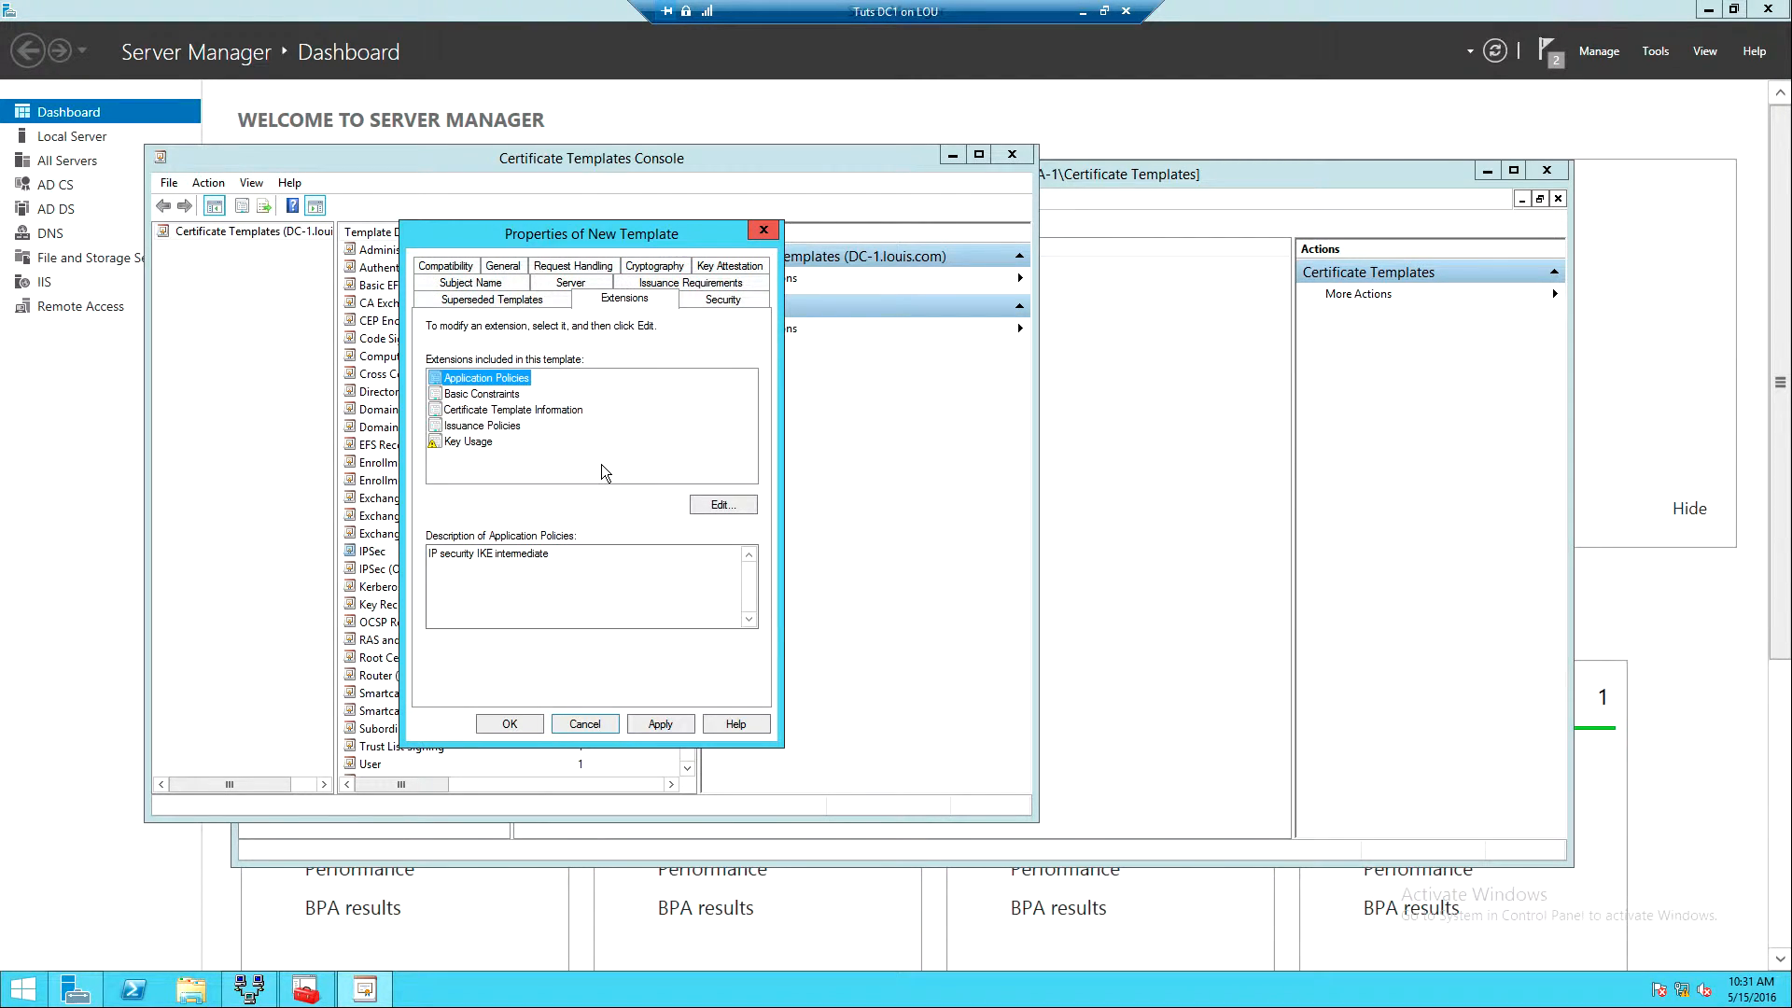
# - Add Server Authentication to the template's application policies, then apply and save the template
pyautogui.click(717, 505)
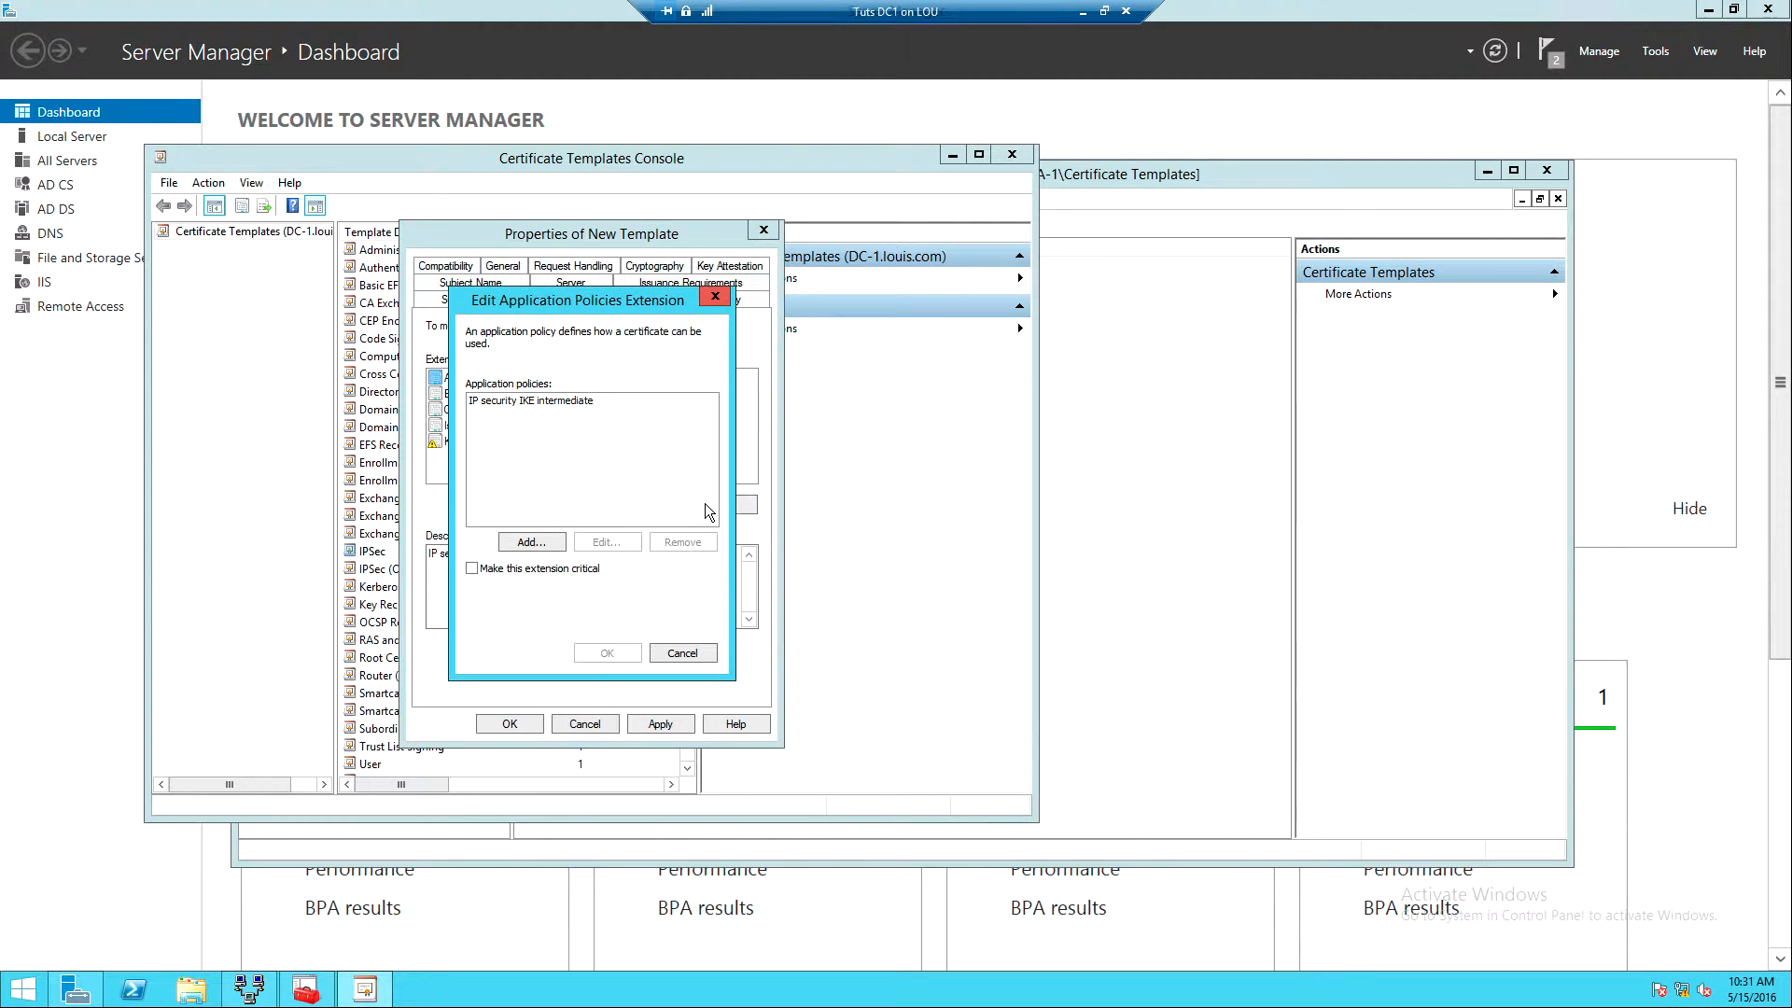
pyautogui.click(531, 545)
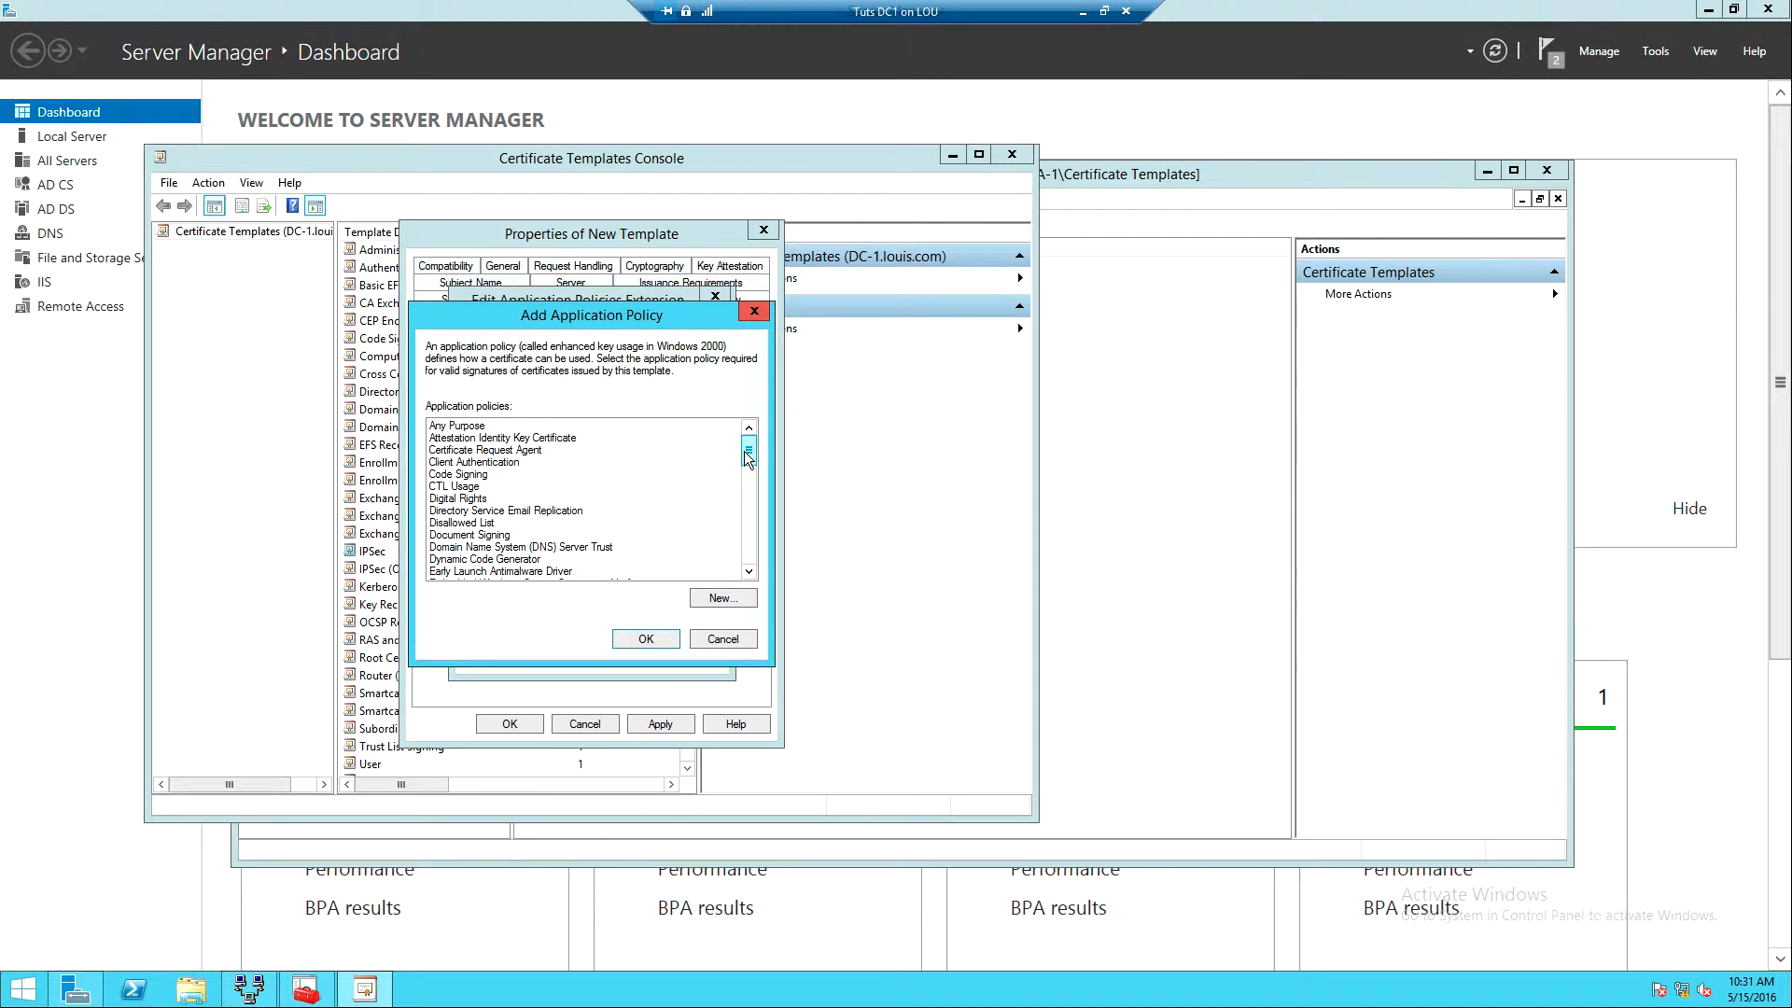
pyautogui.moveTo(743, 451); pyautogui.dragTo(738, 535)
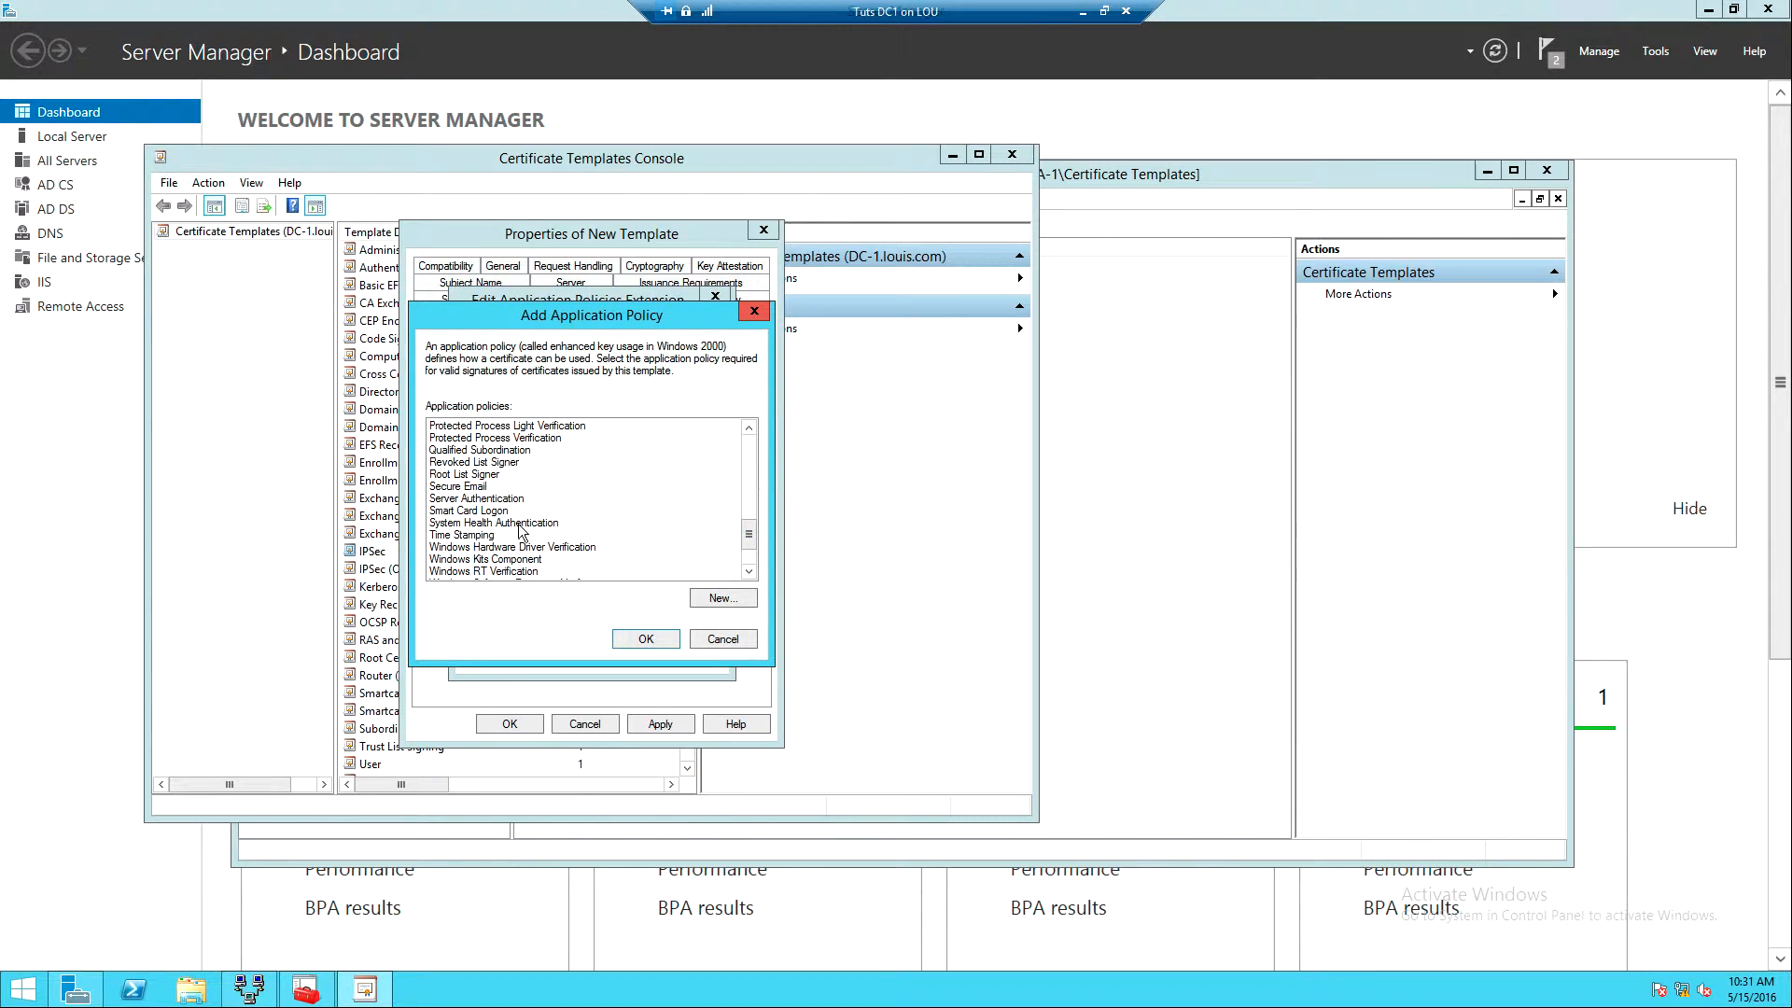
pyautogui.click(471, 499)
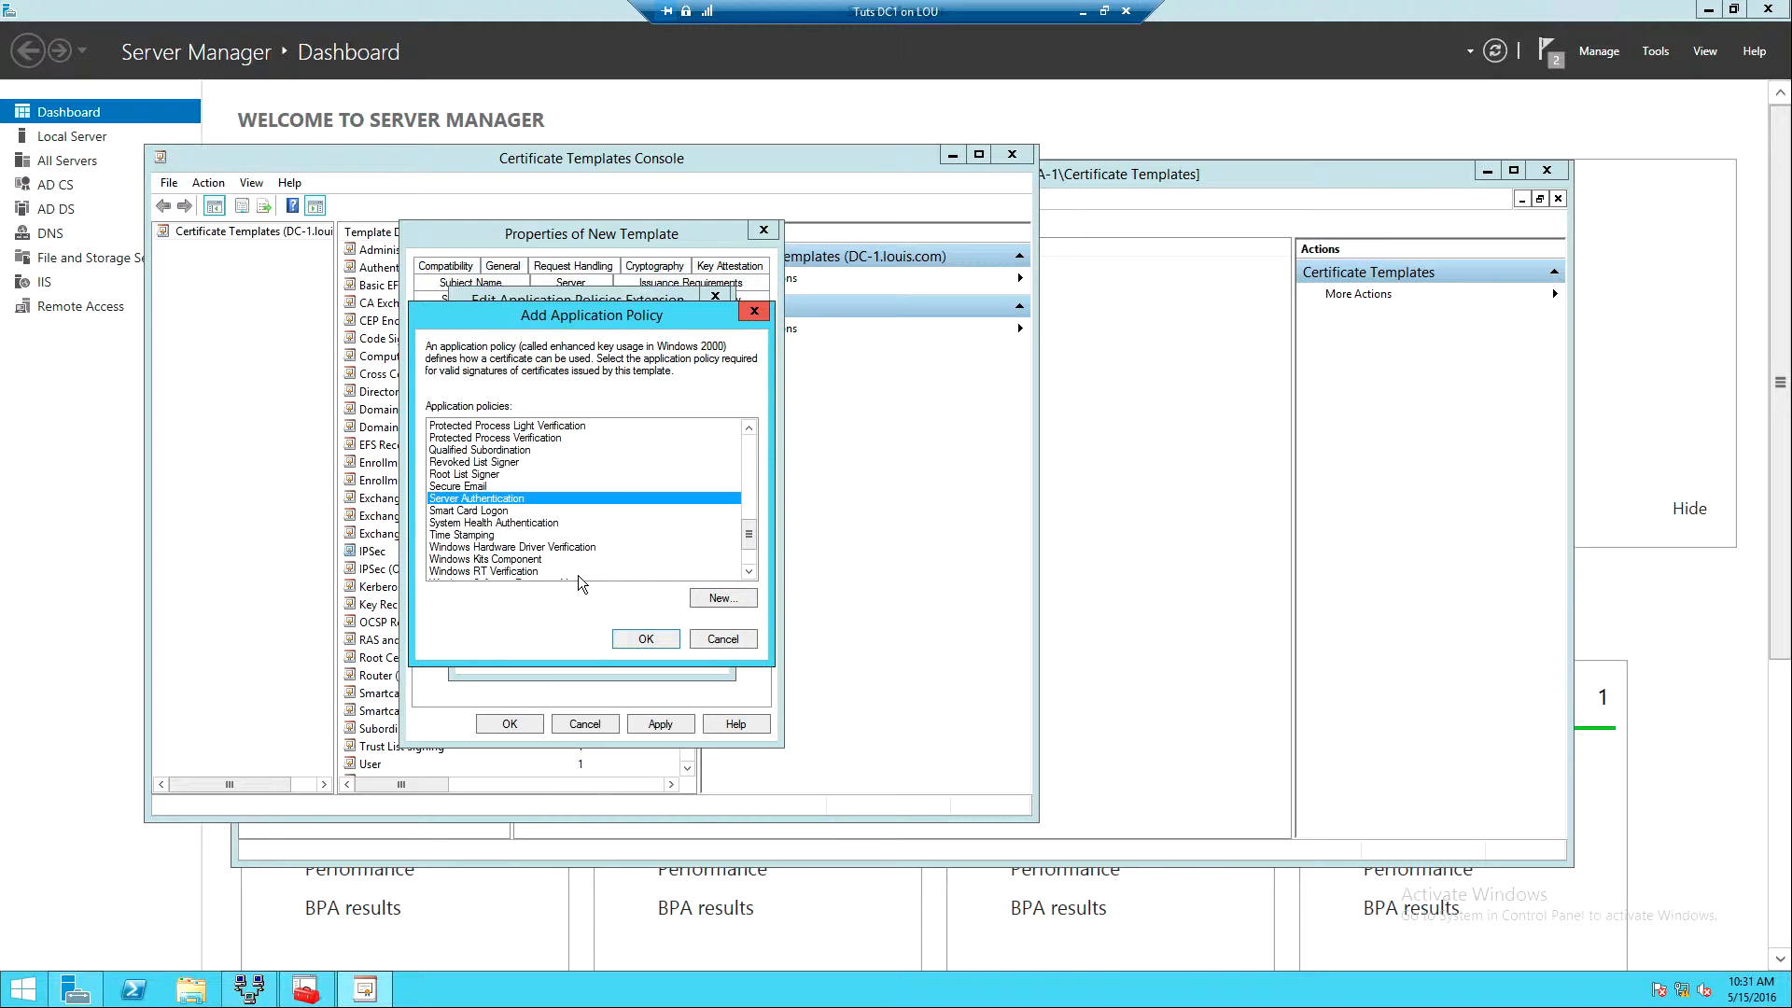
pyautogui.click(646, 637)
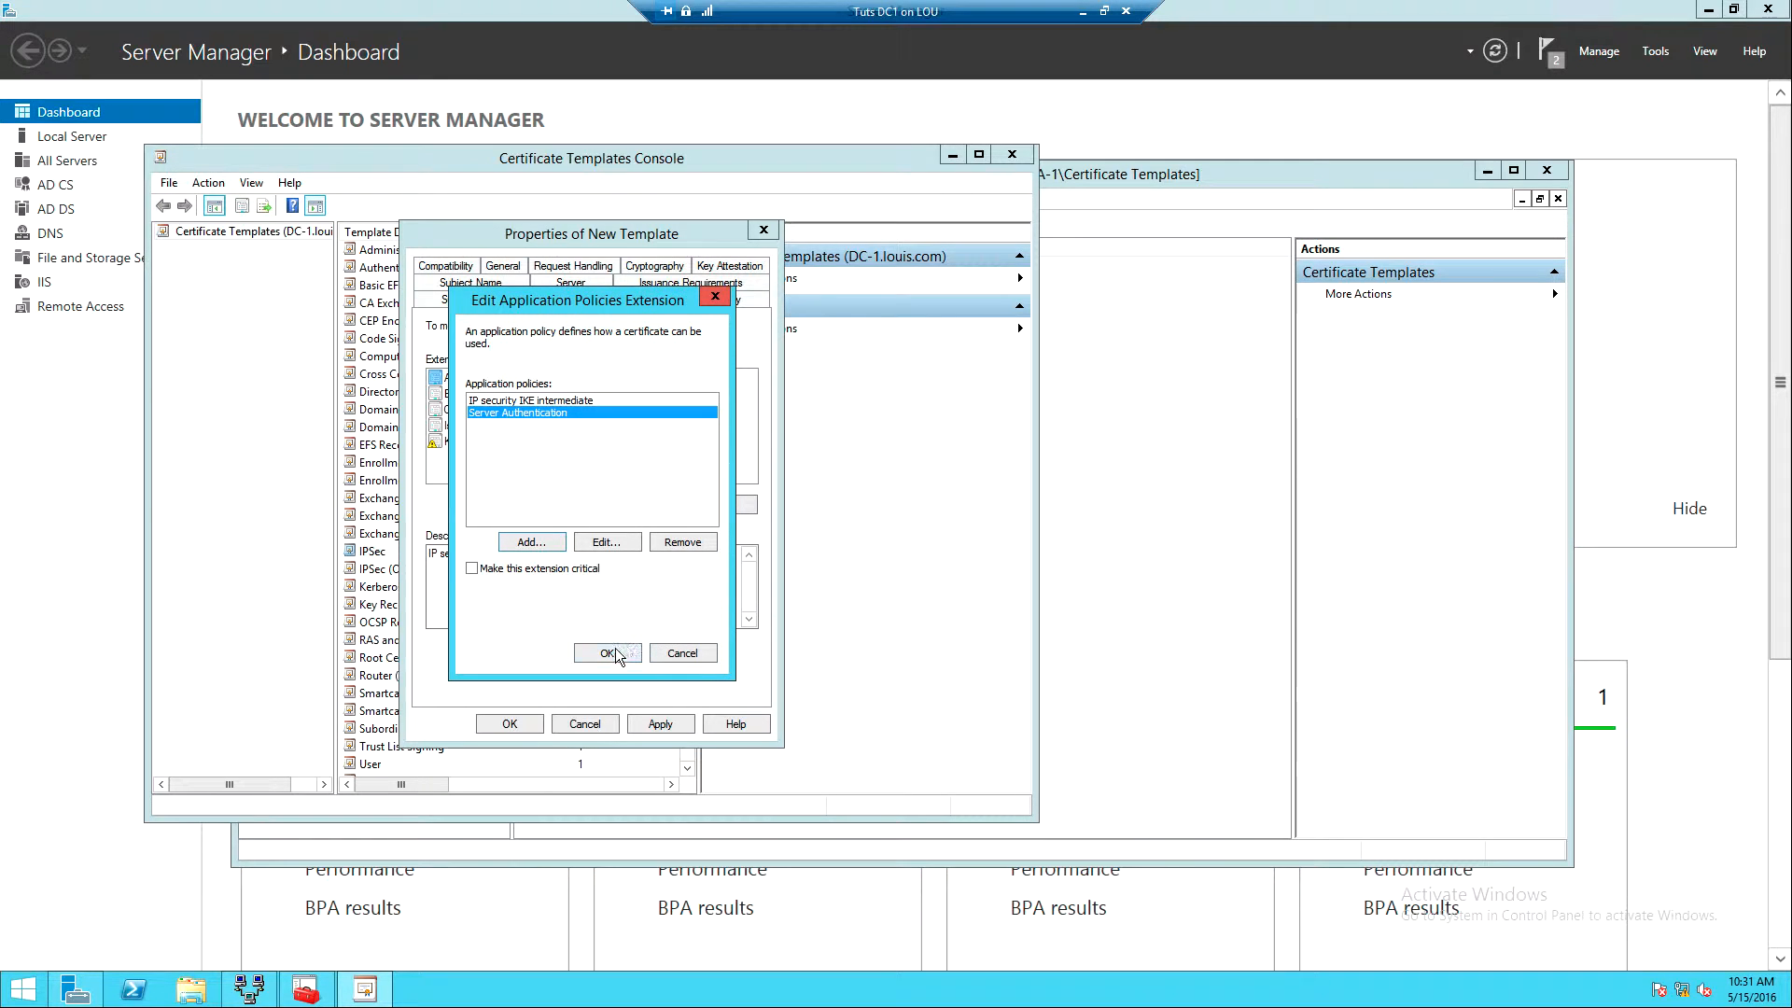
pyautogui.click(609, 653)
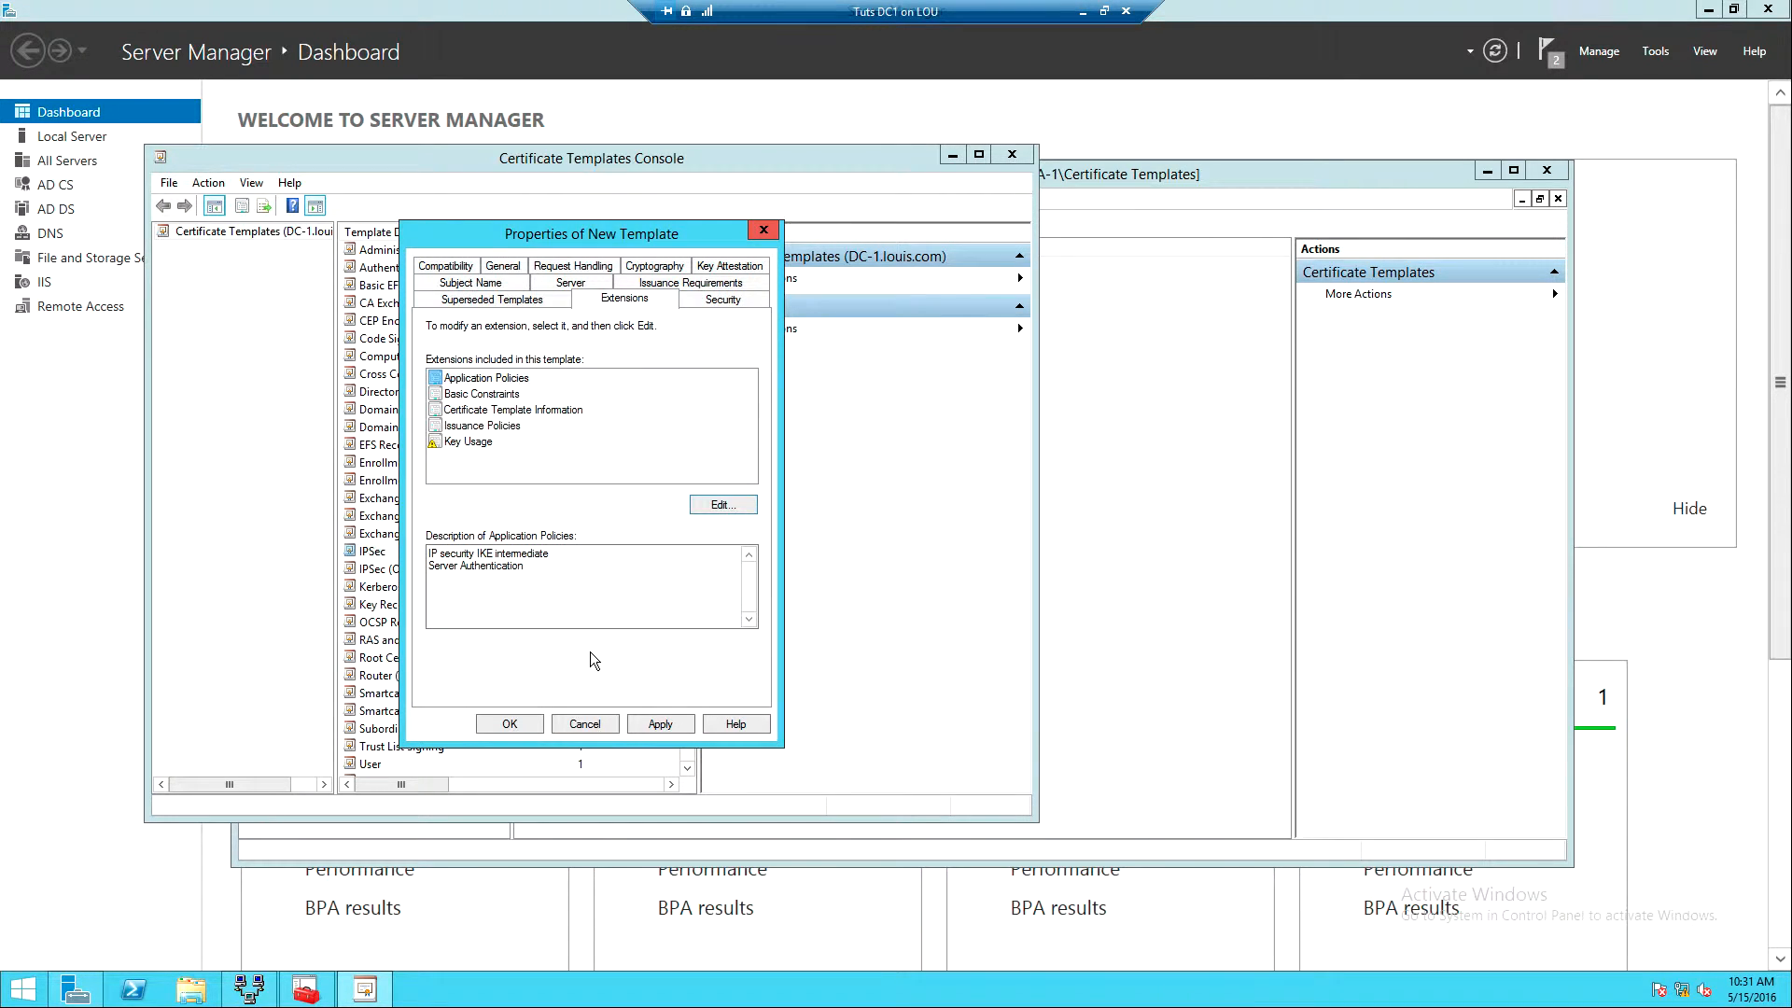
pyautogui.click(656, 723)
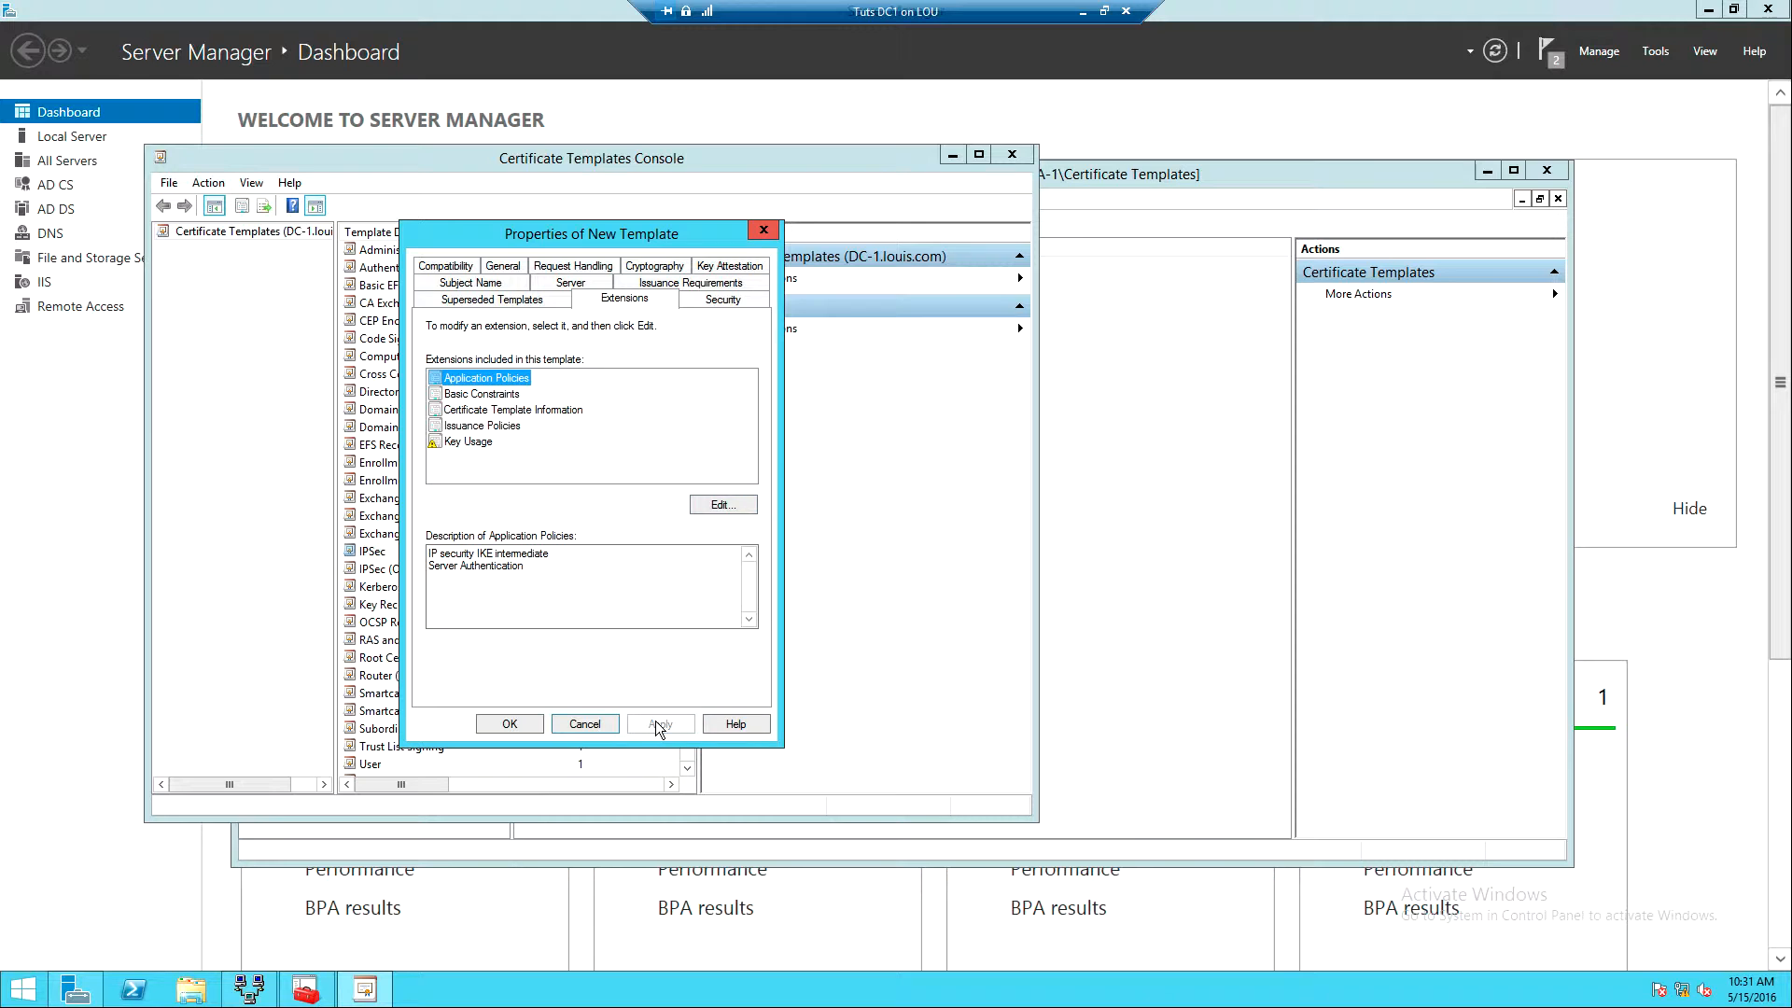
pyautogui.click(511, 725)
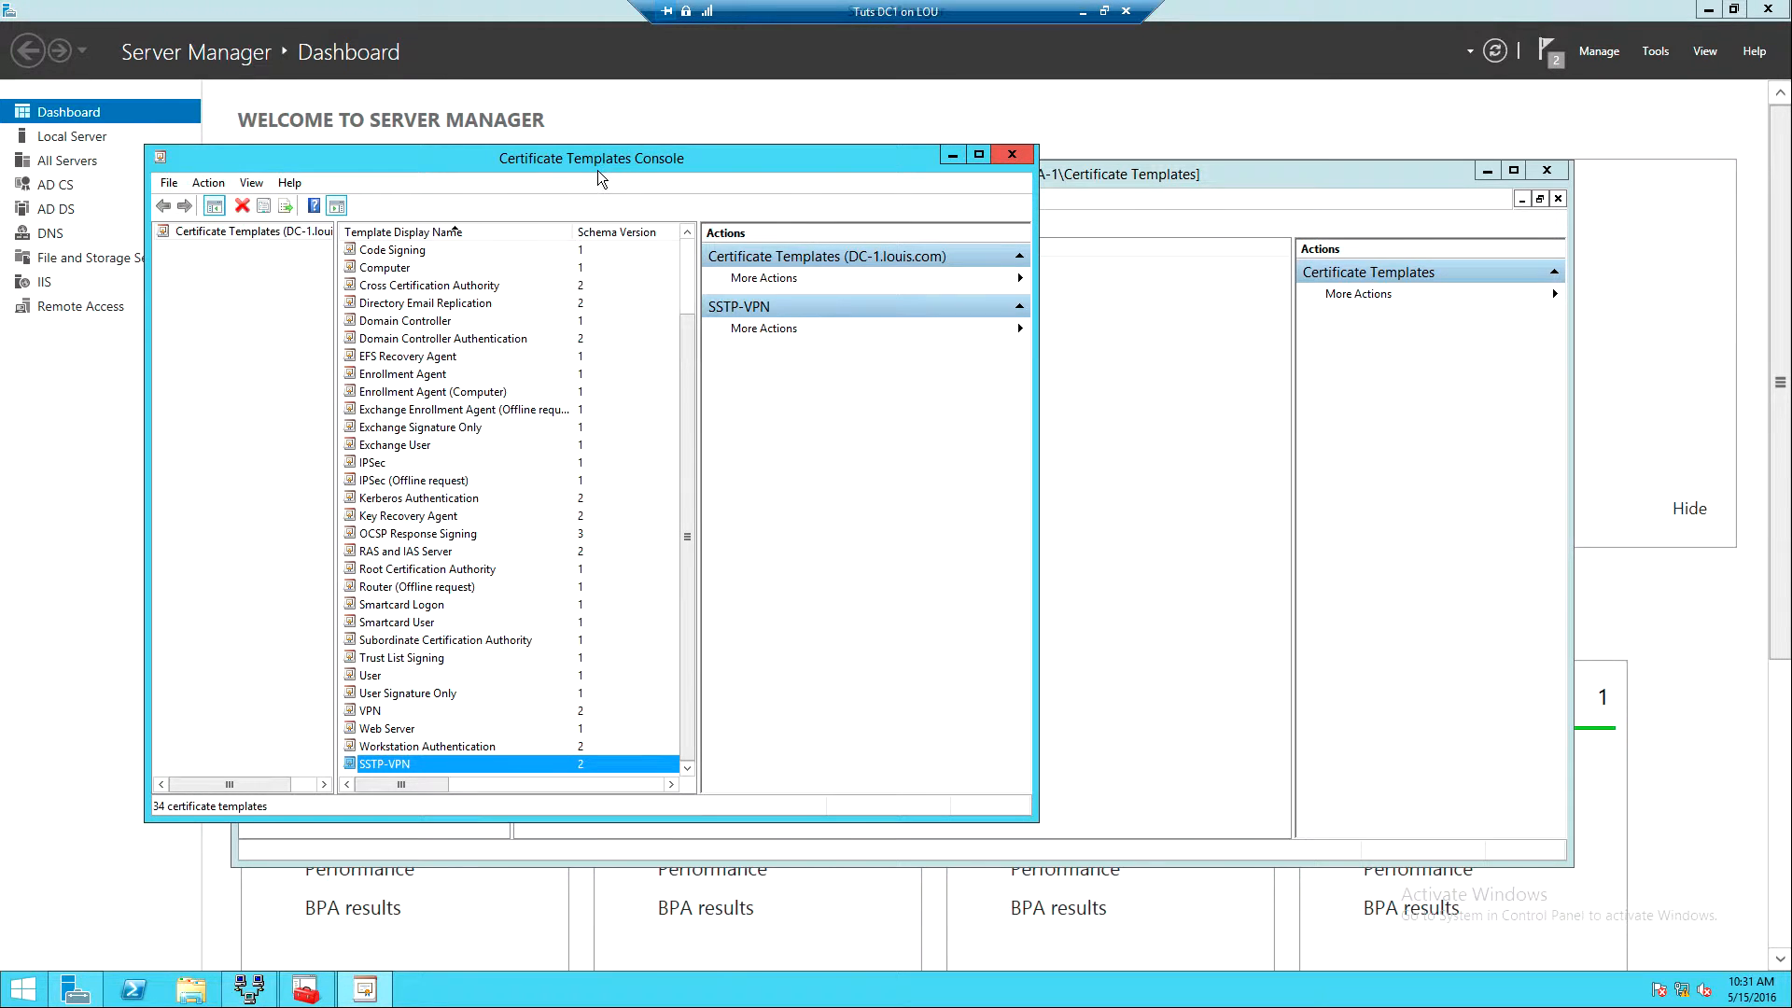
# - Close the Certificate Templates Console and choose New > Certificate Template to Issue on the CA
pyautogui.click(1017, 153)
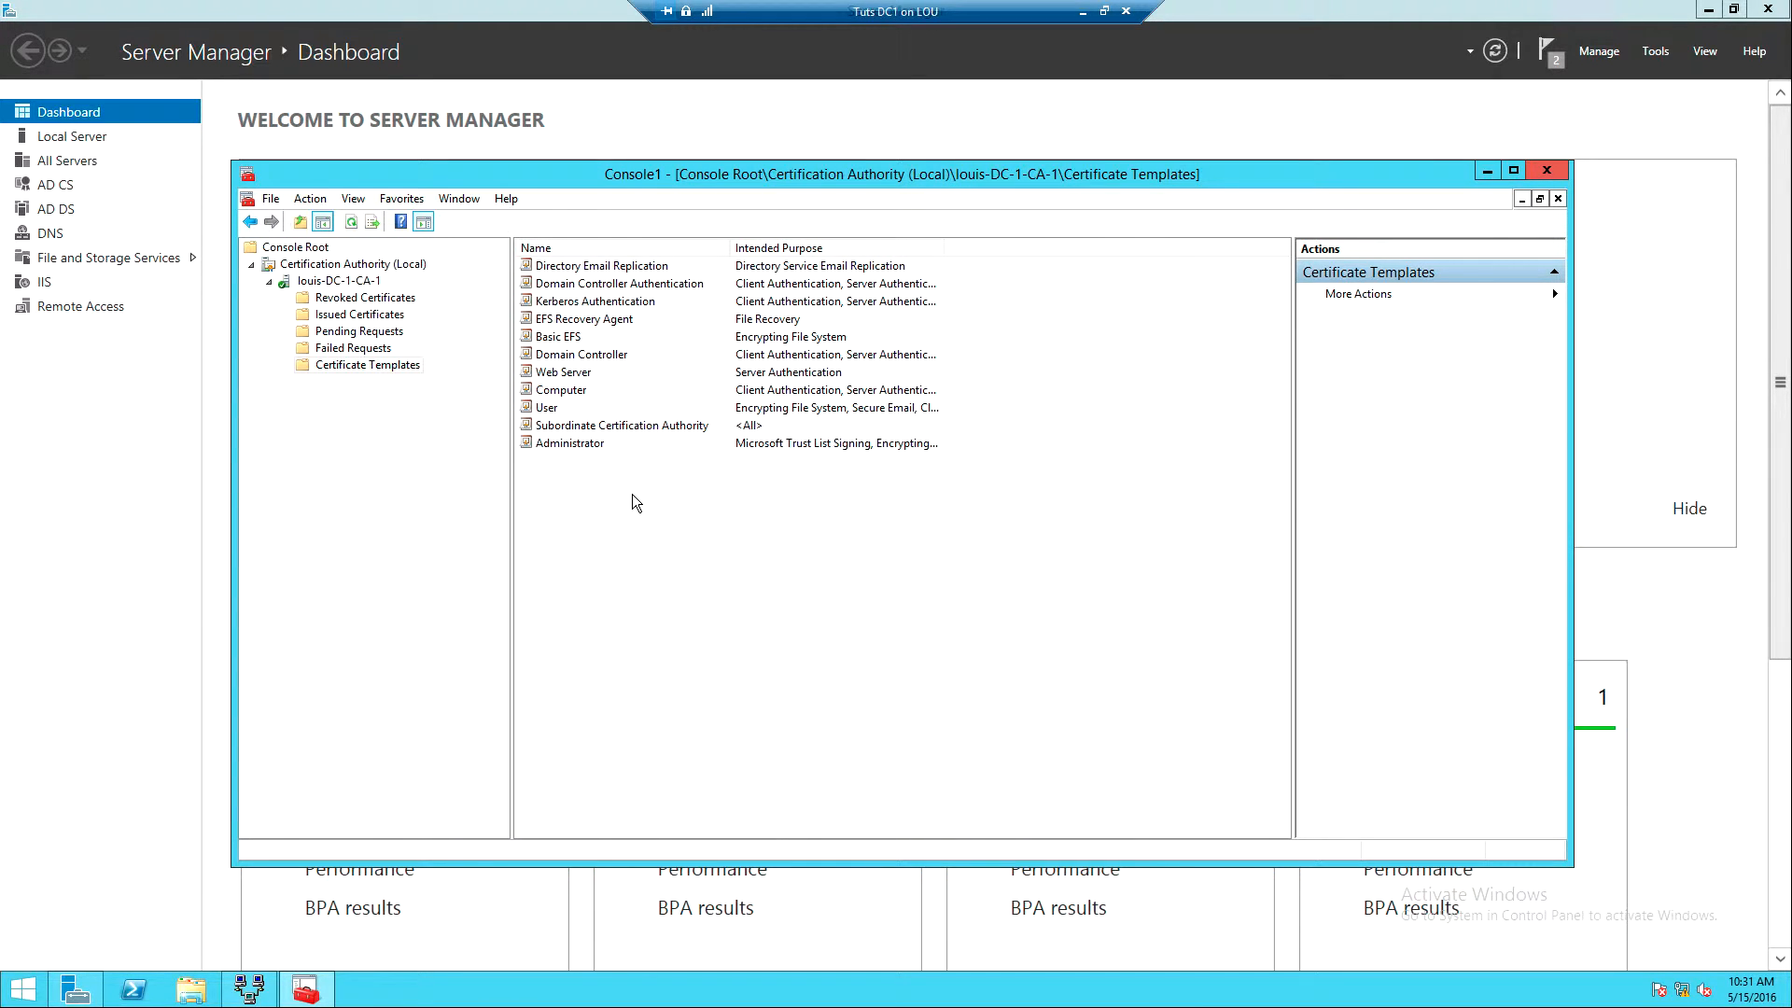
pyautogui.rightClick(633, 501)
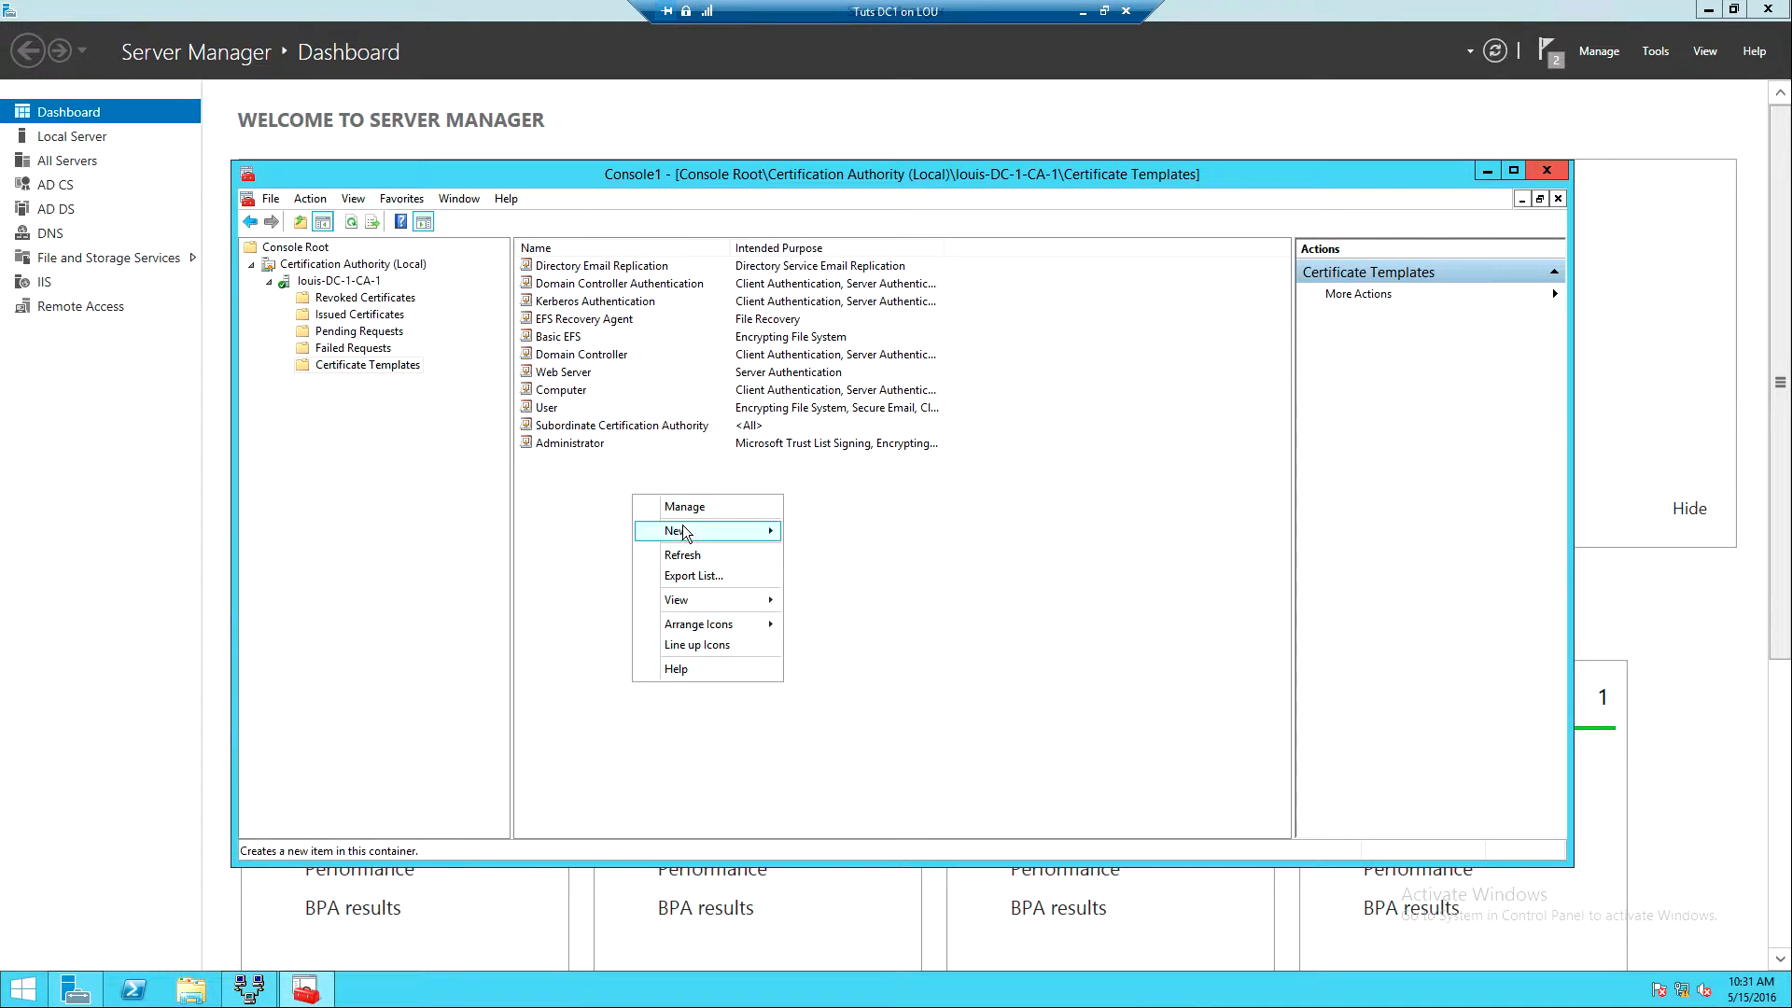
pyautogui.moveTo(682, 535)
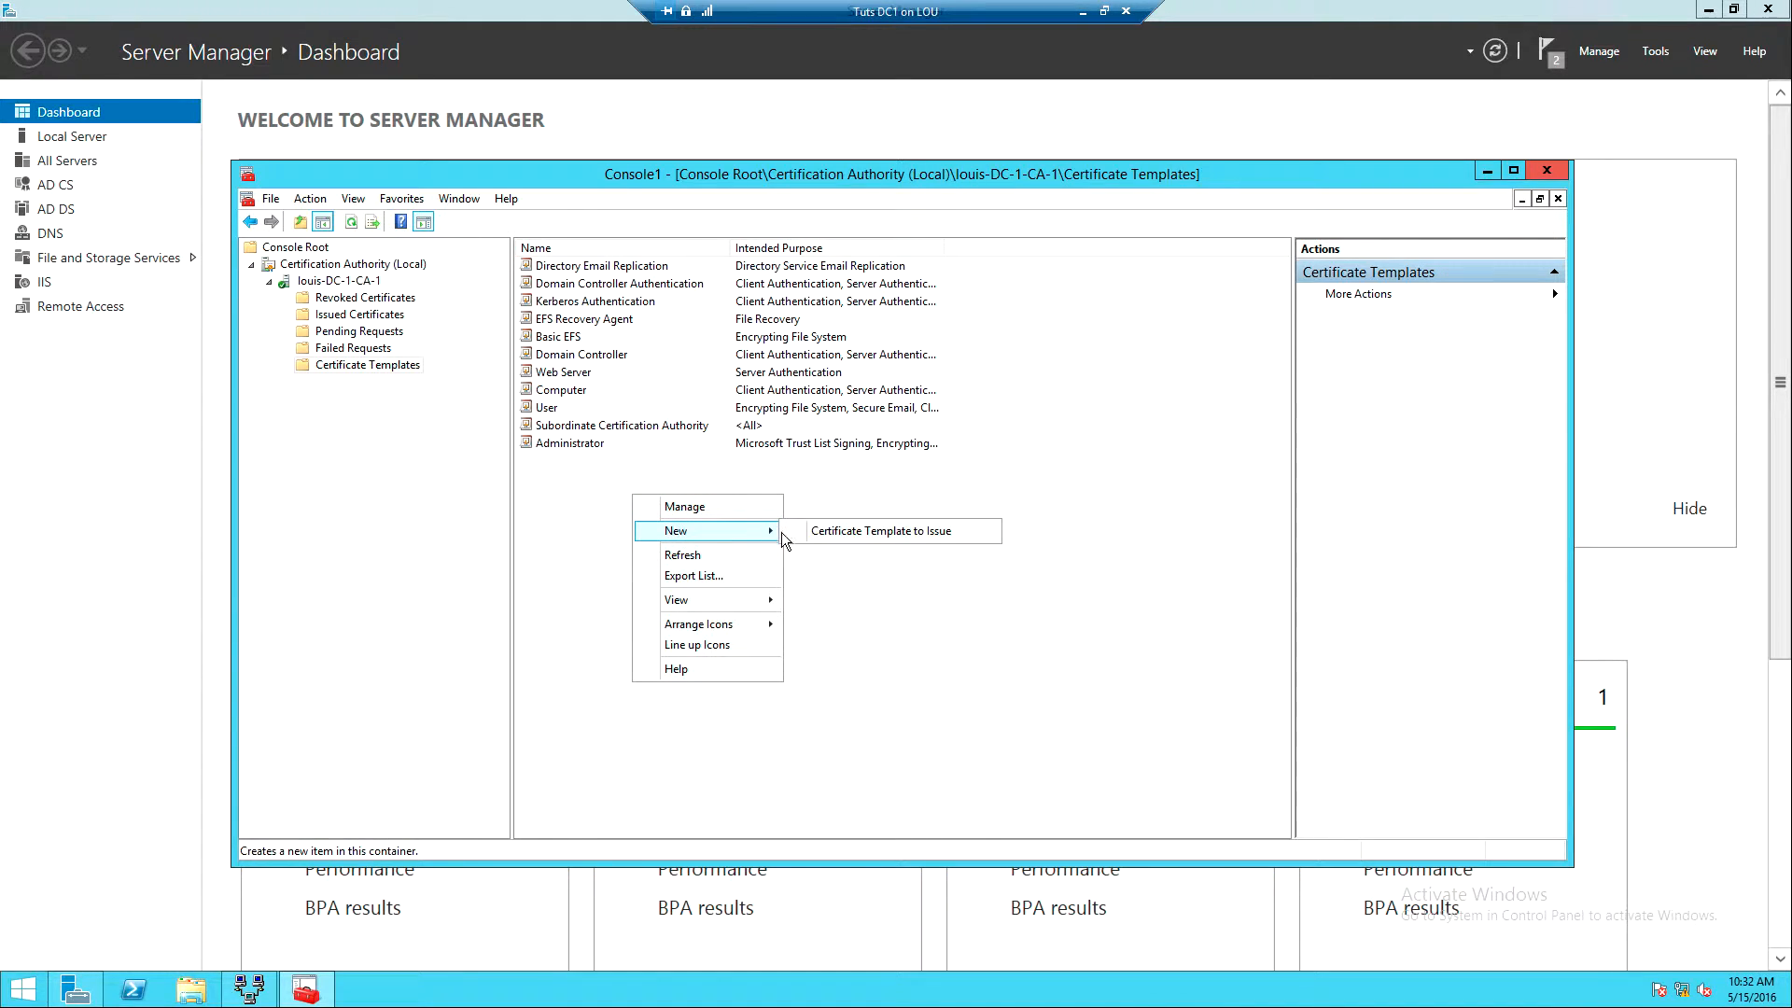
pyautogui.click(848, 530)
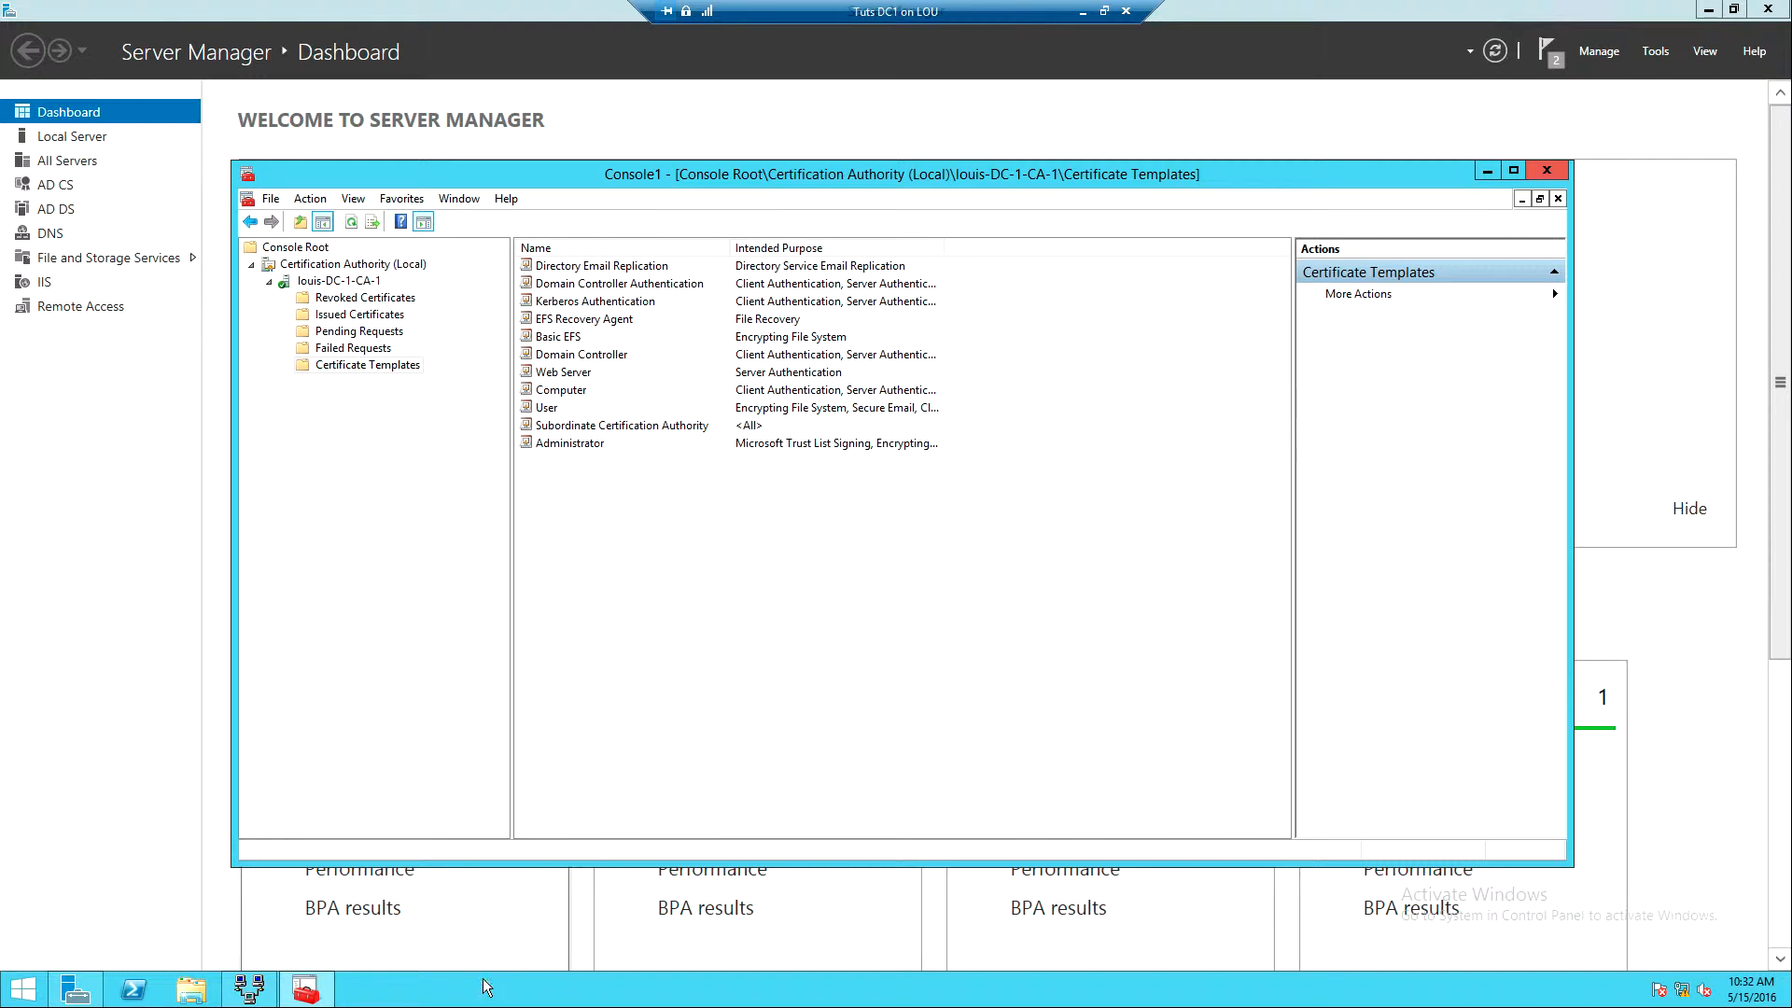
pyautogui.click(312, 1001)
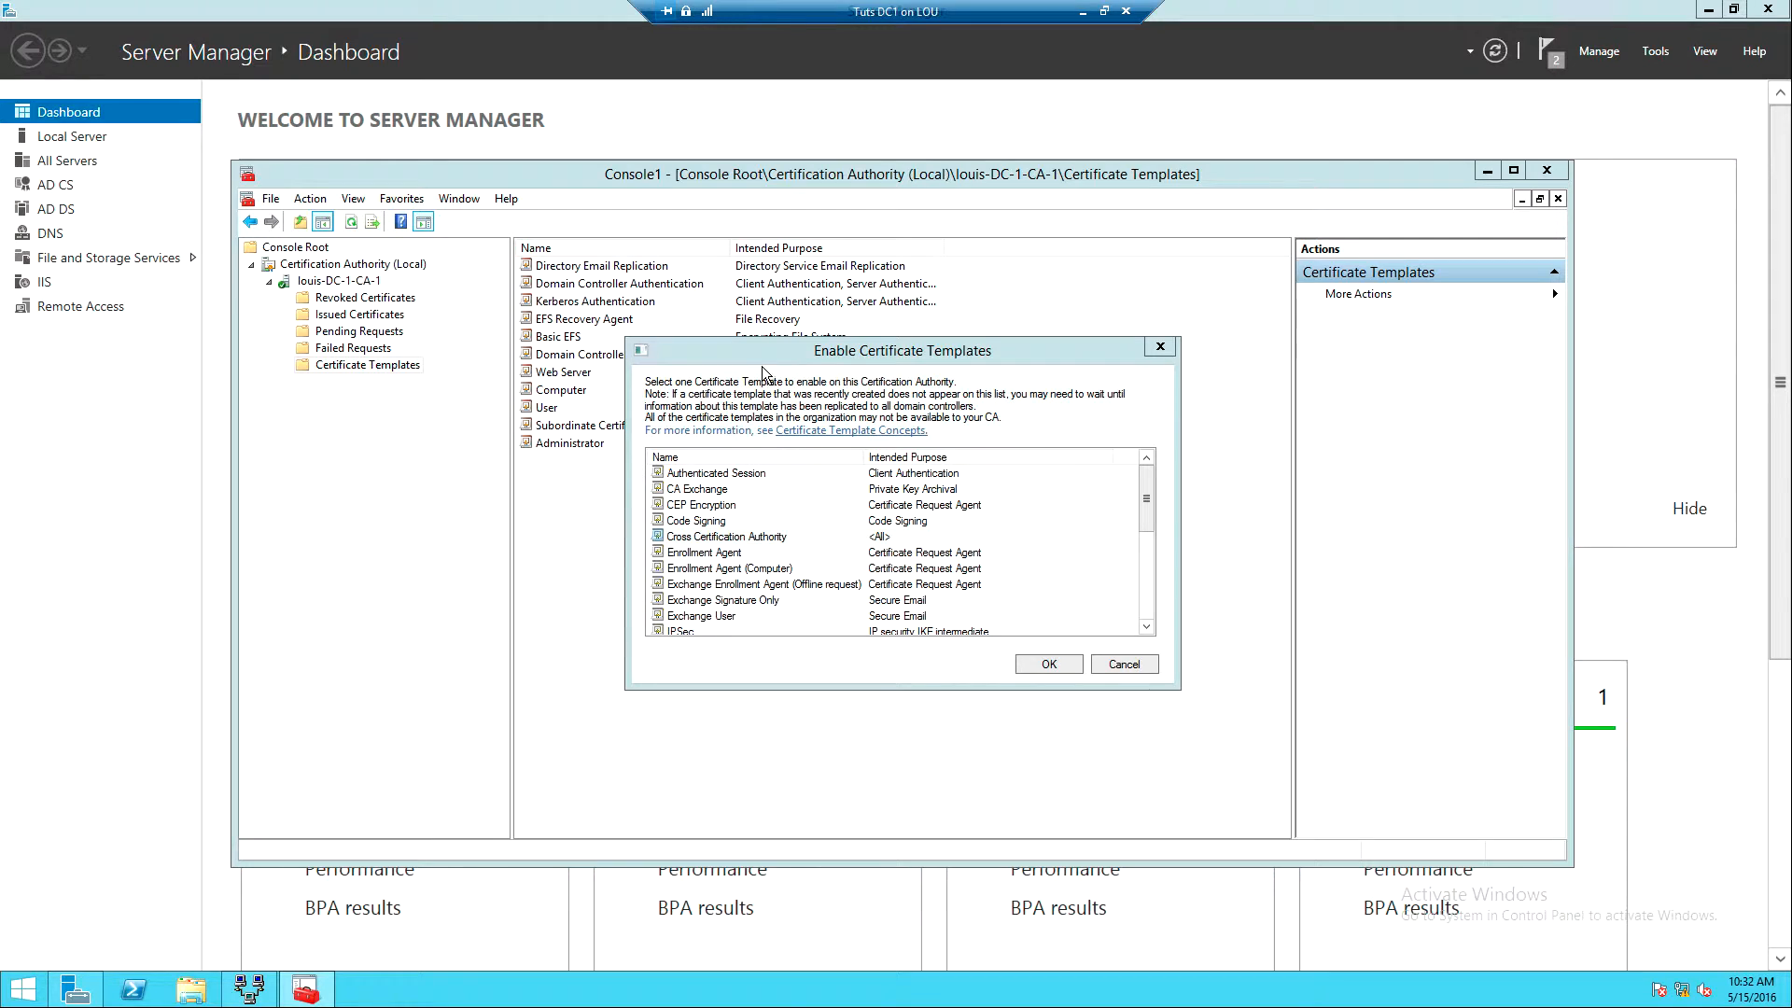
# - Enable SSTP-VPN as a template to issue, then close Console1 and answer the save prompt
pyautogui.moveTo(1149, 484); pyautogui.dragTo(1133, 581)
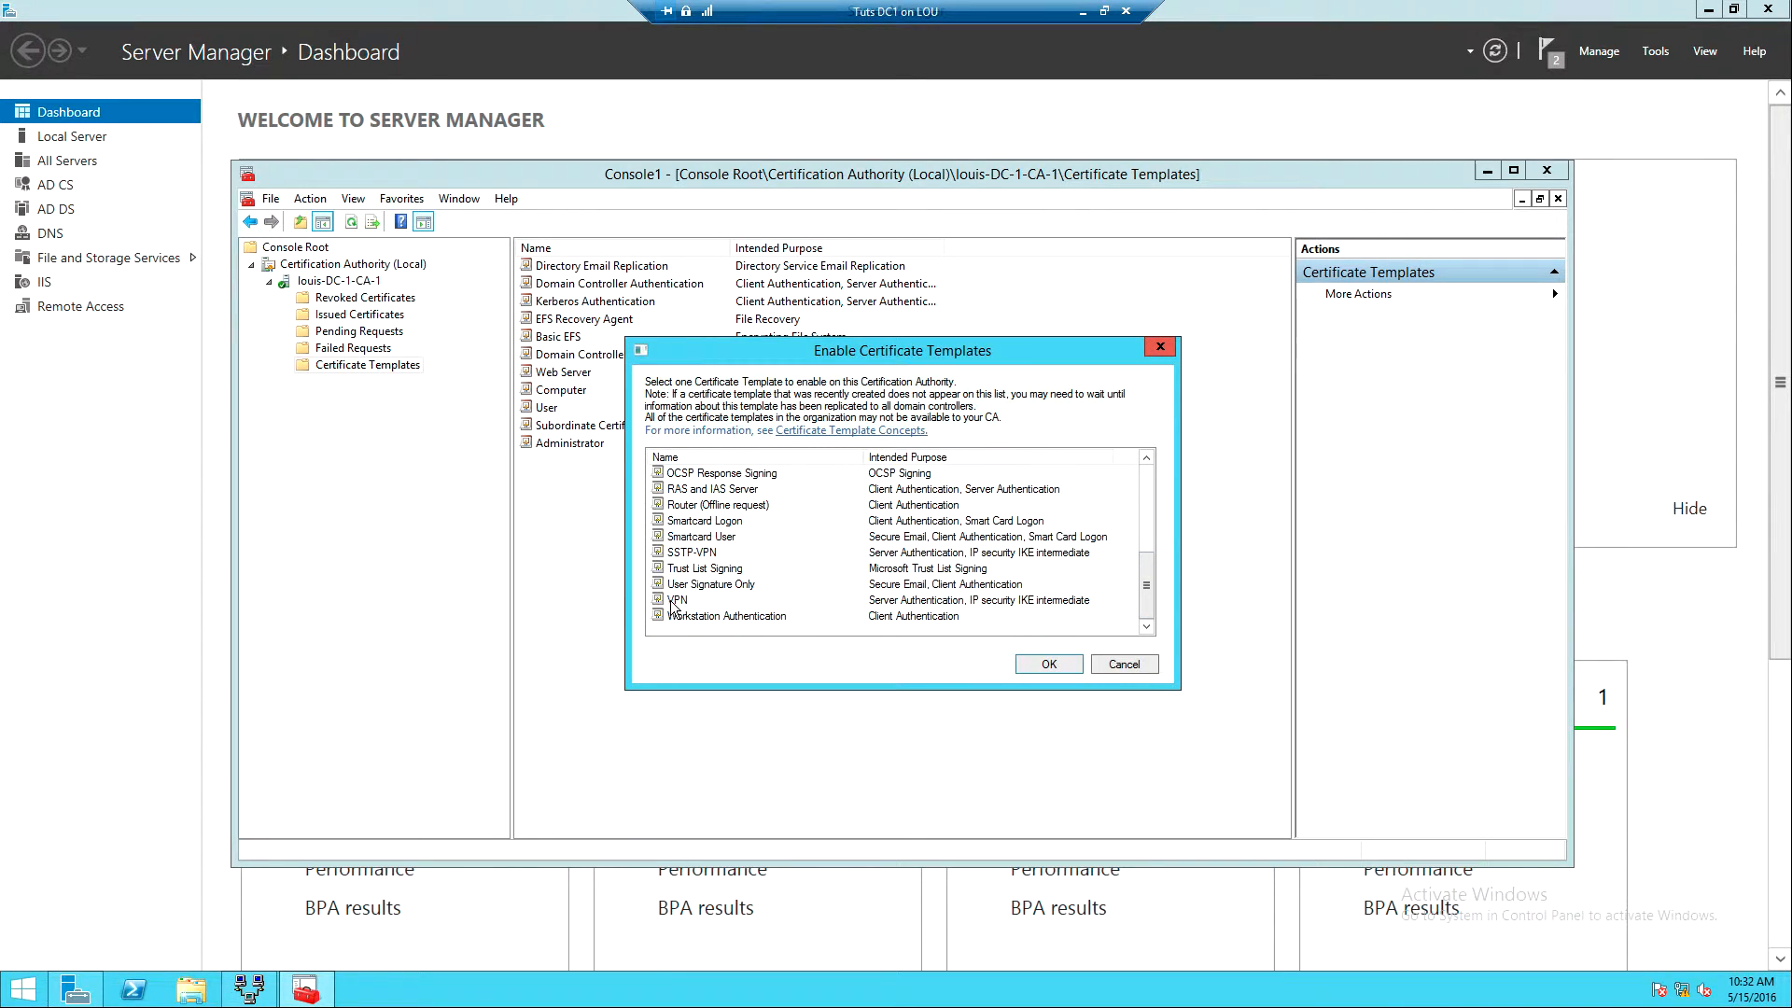
pyautogui.click(691, 554)
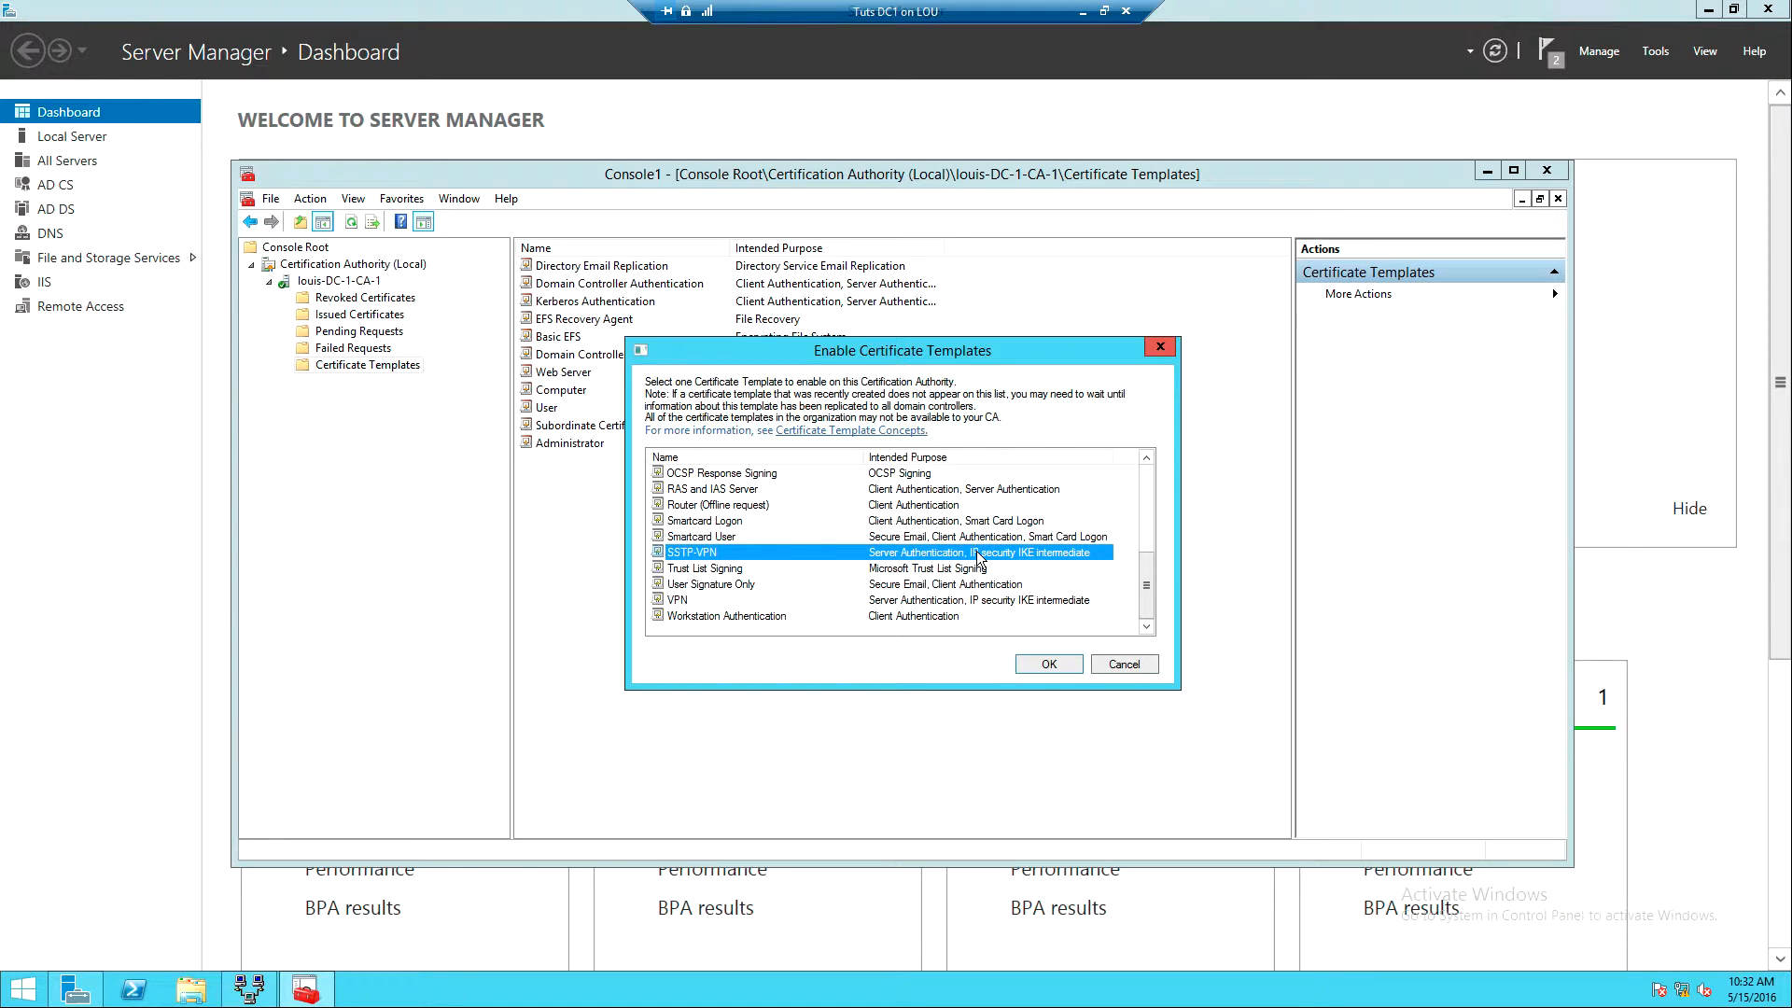
pyautogui.click(1041, 663)
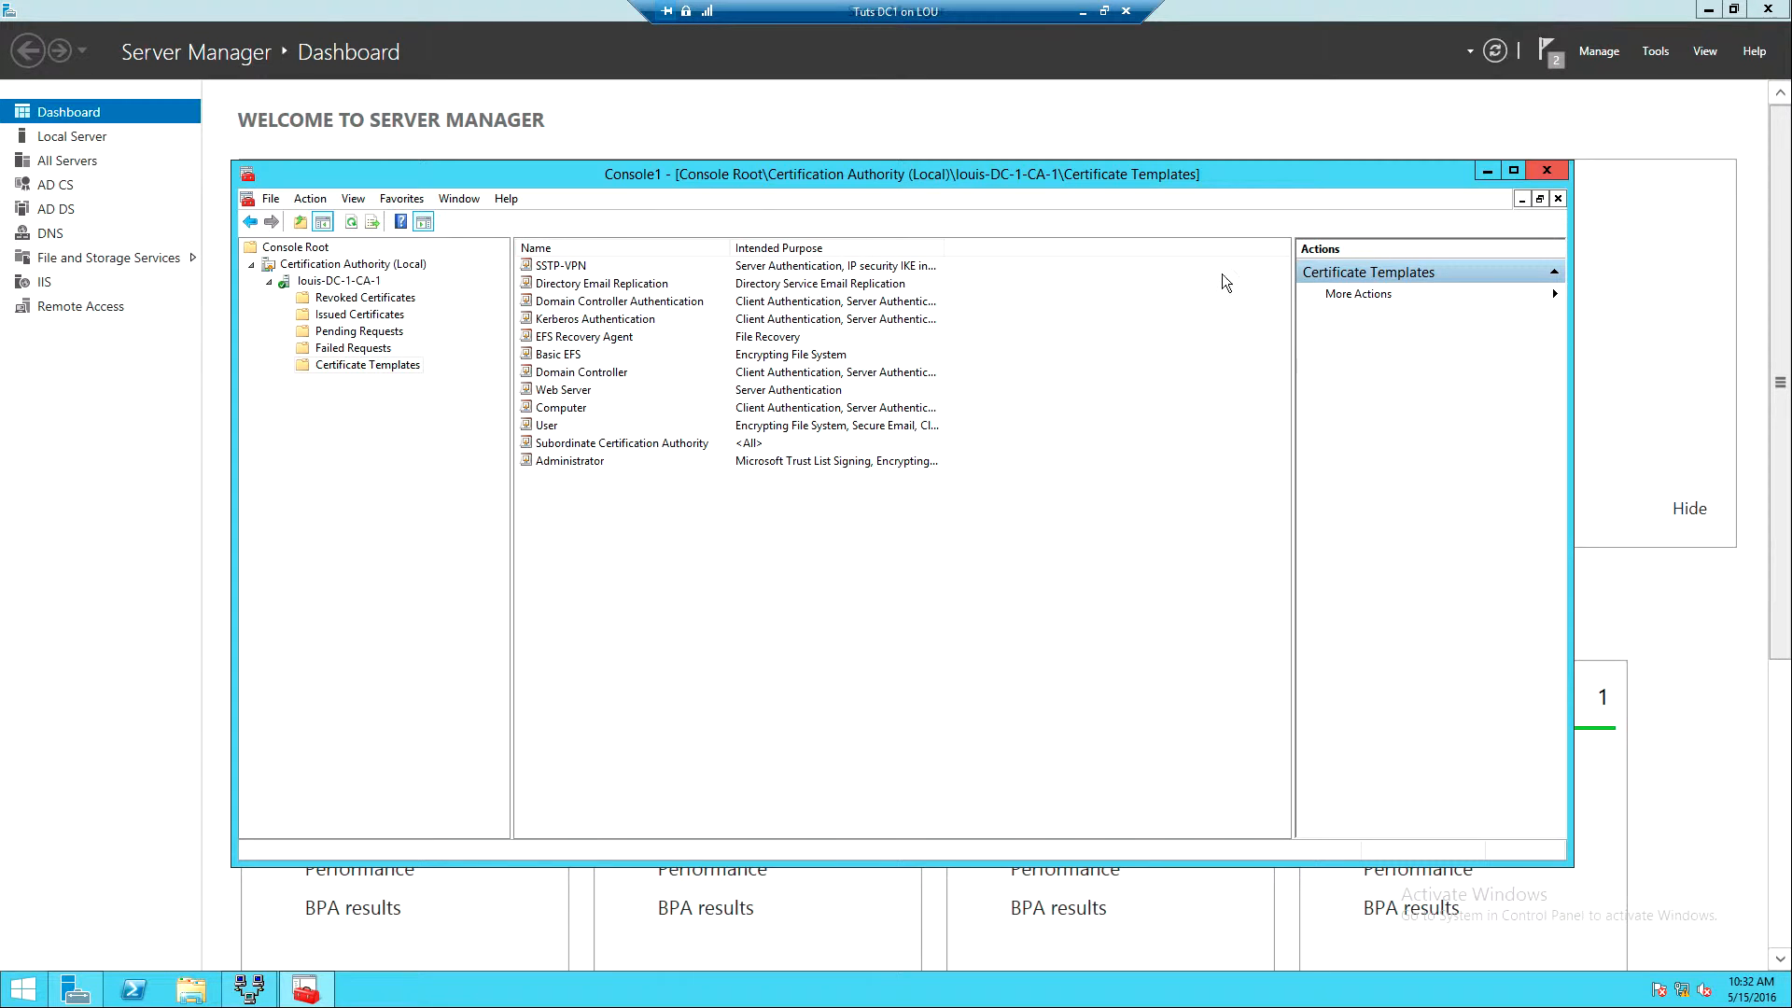
pyautogui.click(1546, 174)
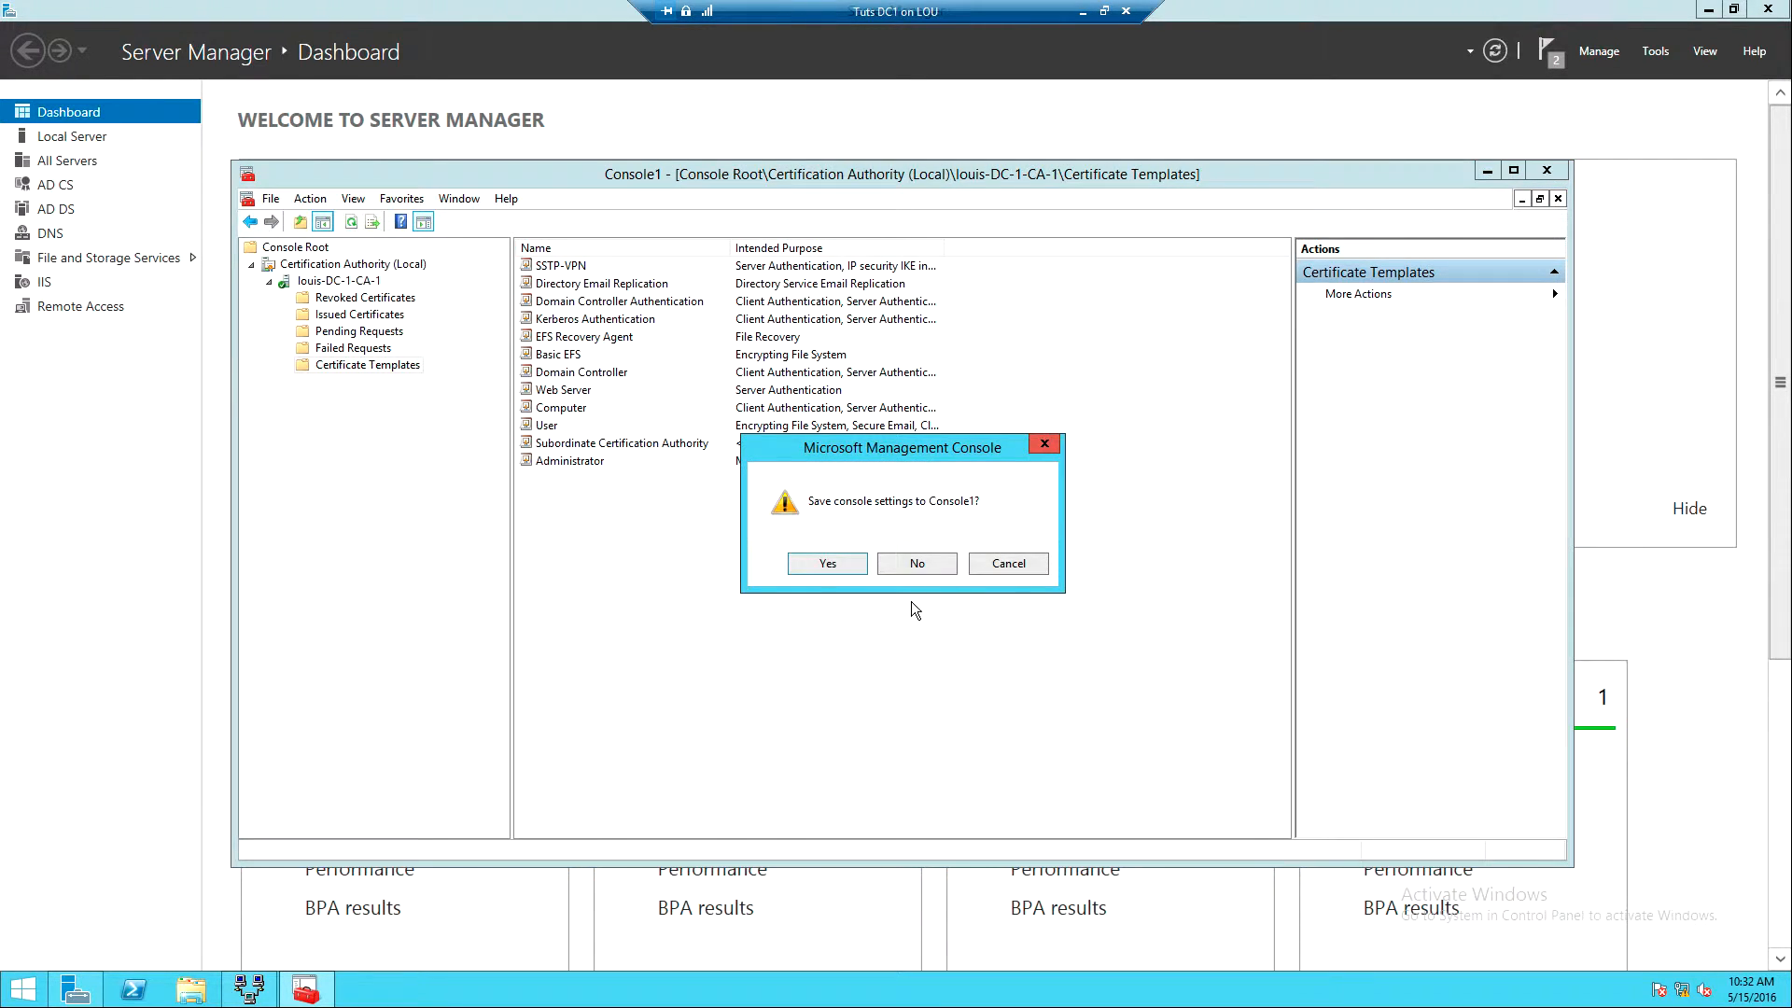
pyautogui.click(928, 562)
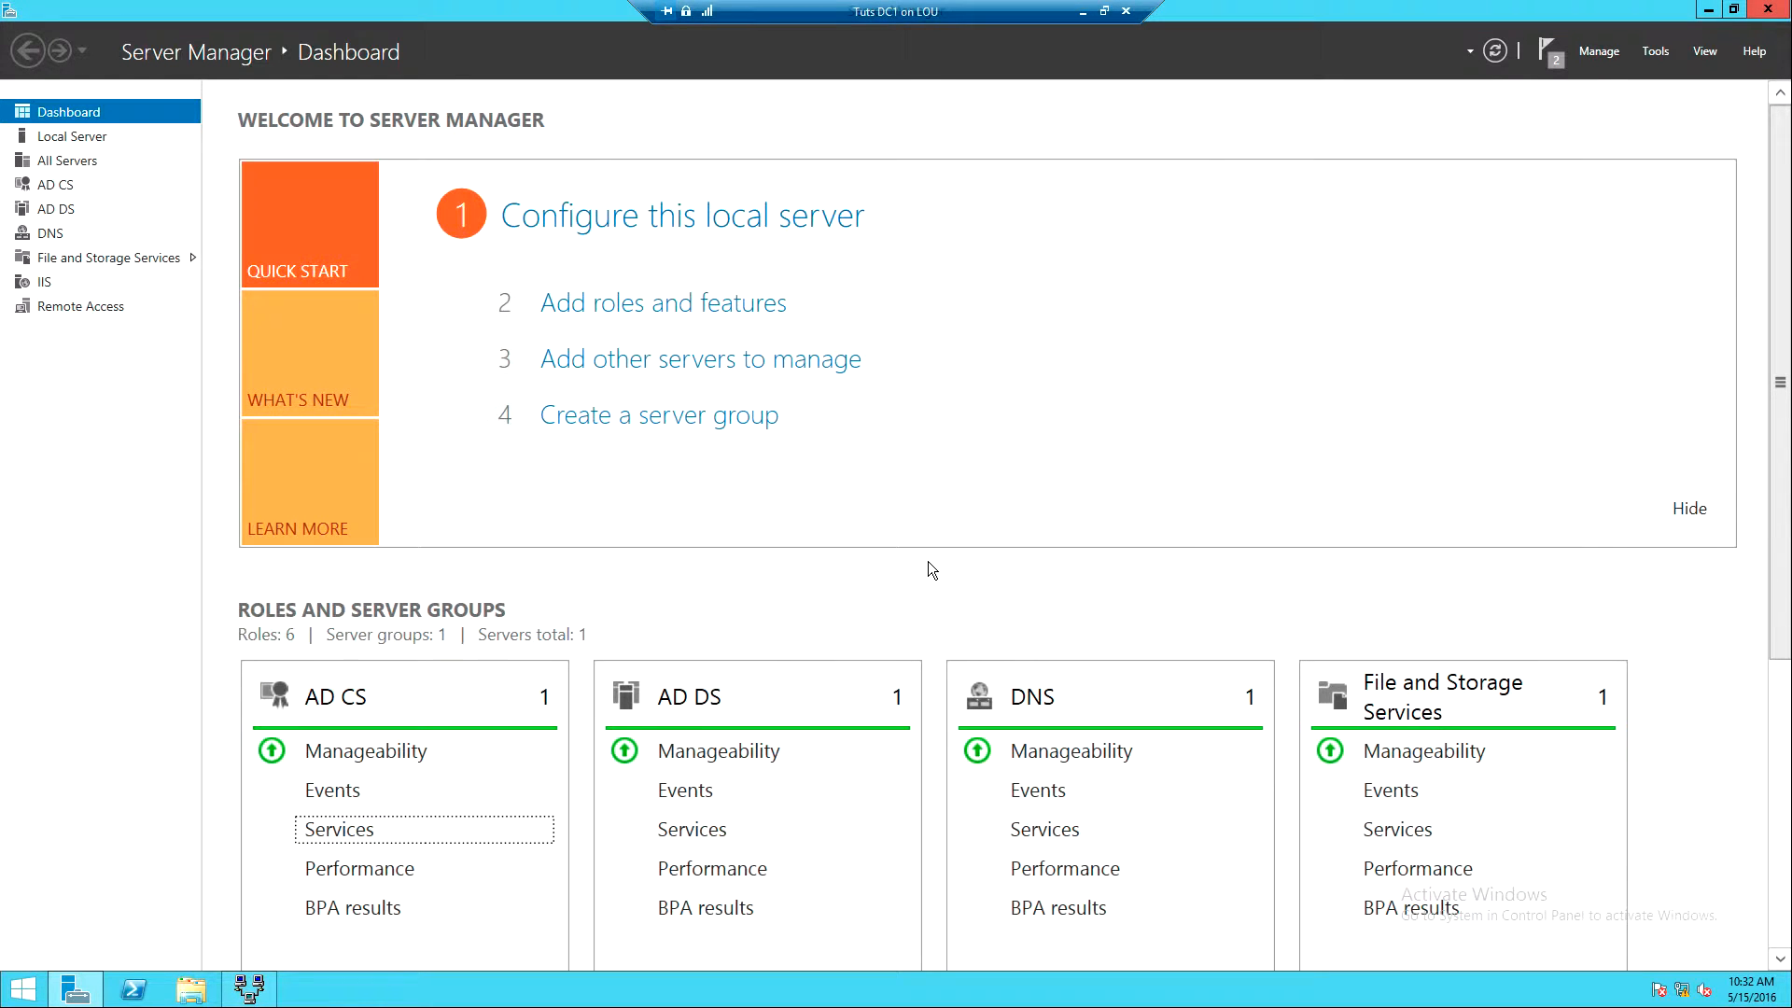
# - Launch a new mmc console and add the Certificates snap-in for the local computer account
pyautogui.press('super+r')
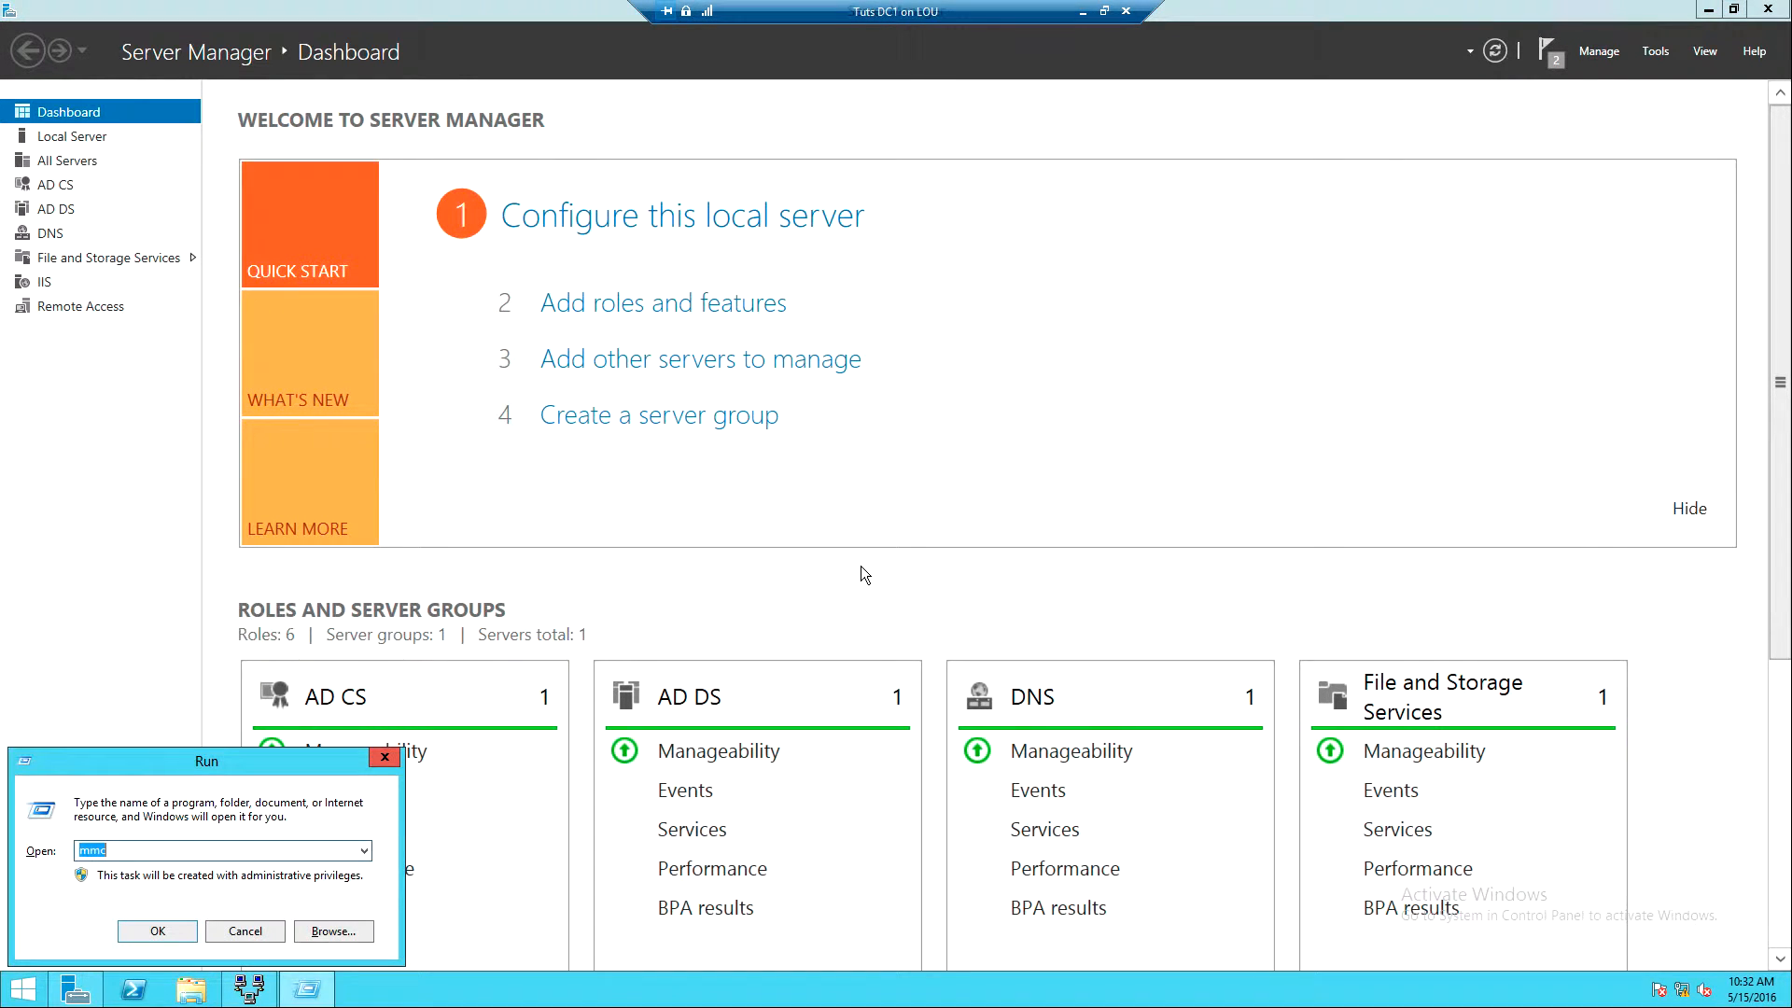
pyautogui.press('Return')
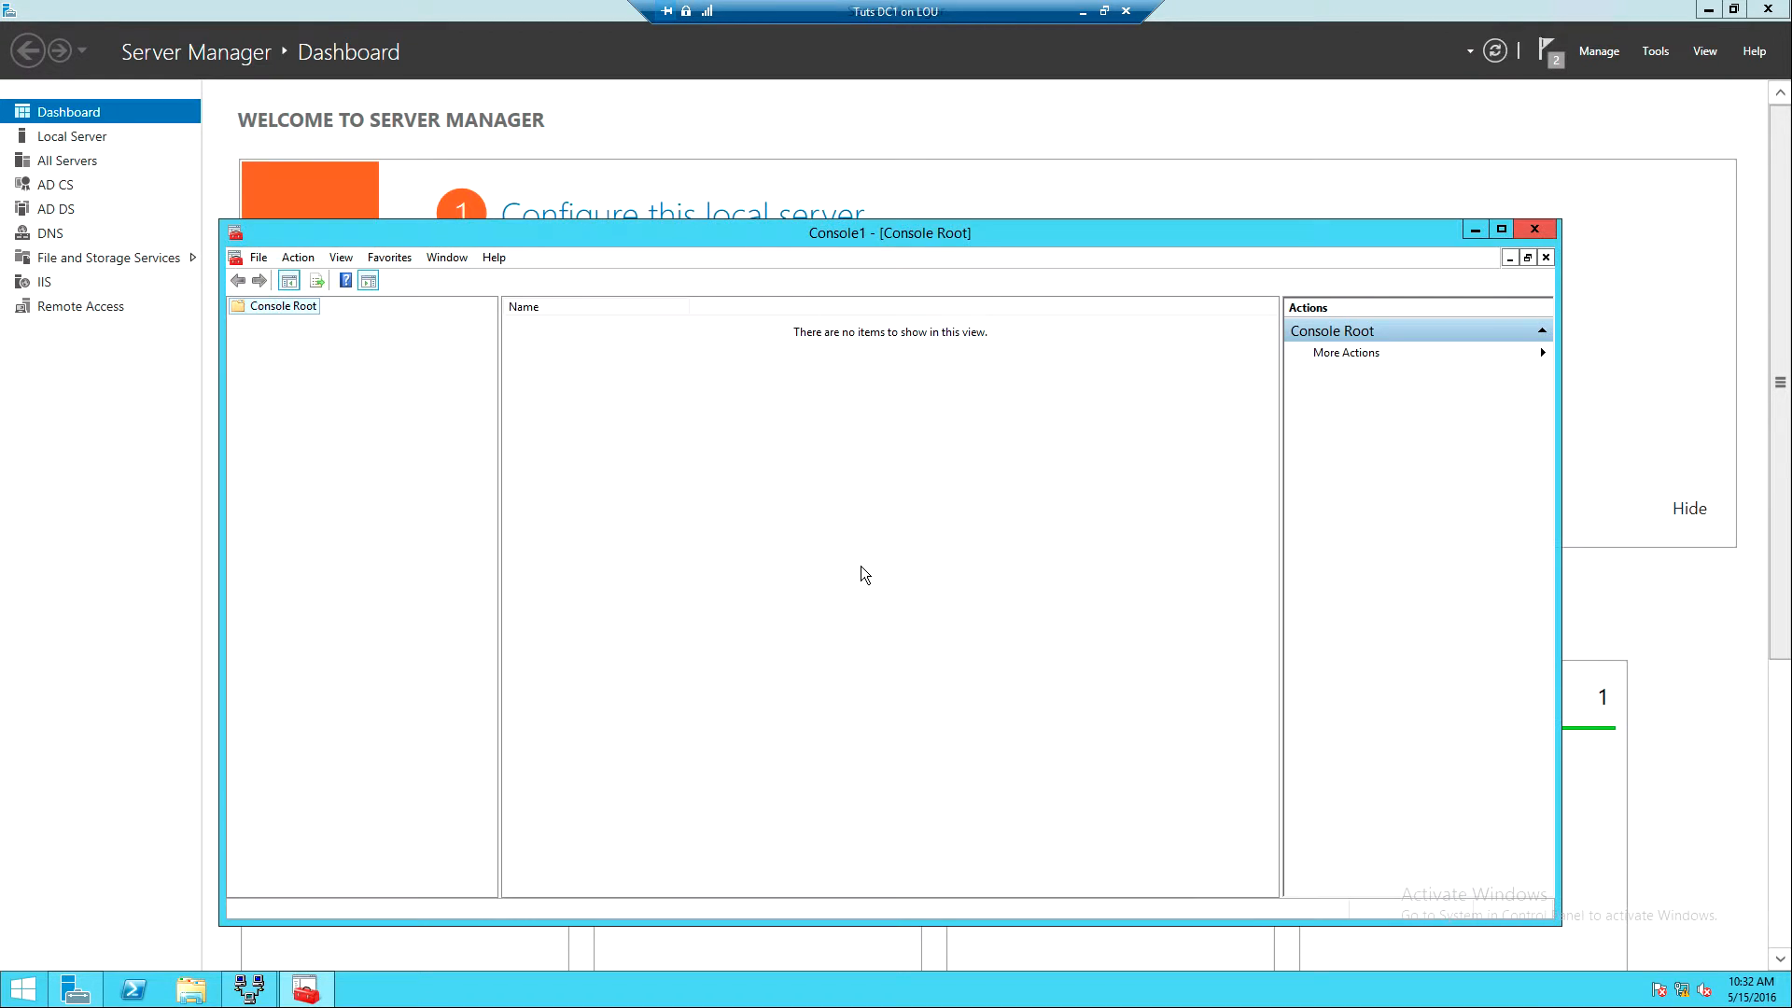
pyautogui.click(260, 258)
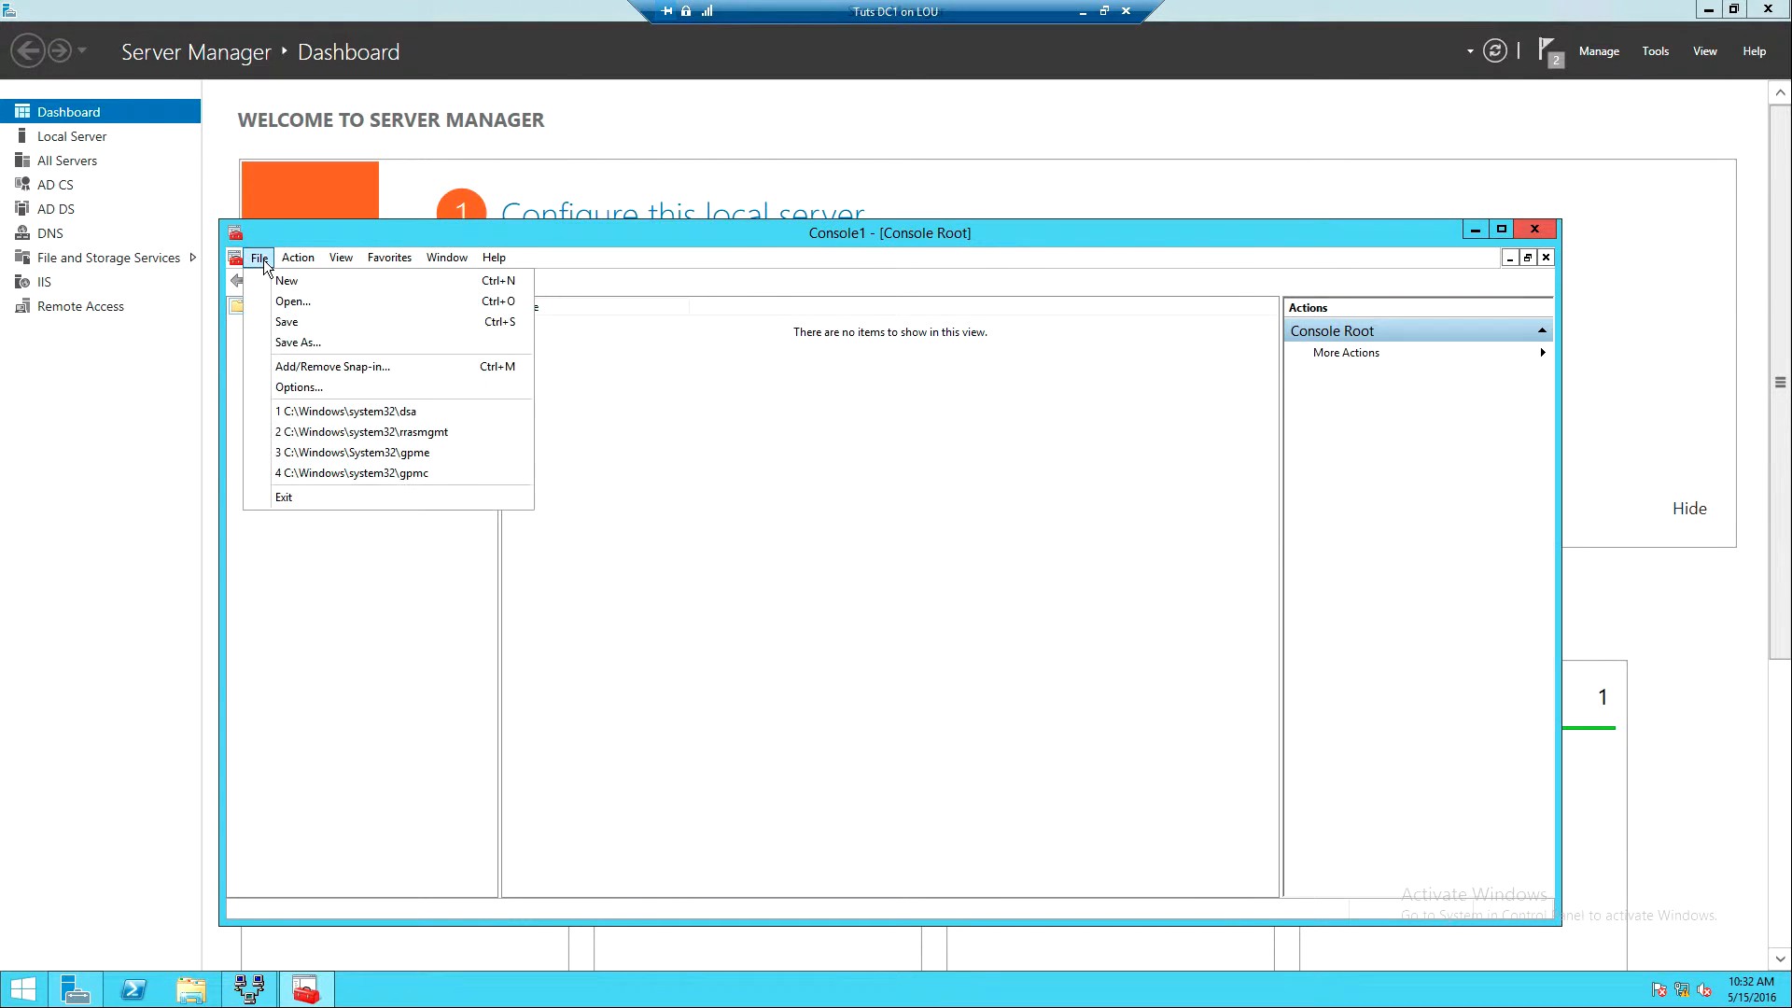
pyautogui.click(299, 366)
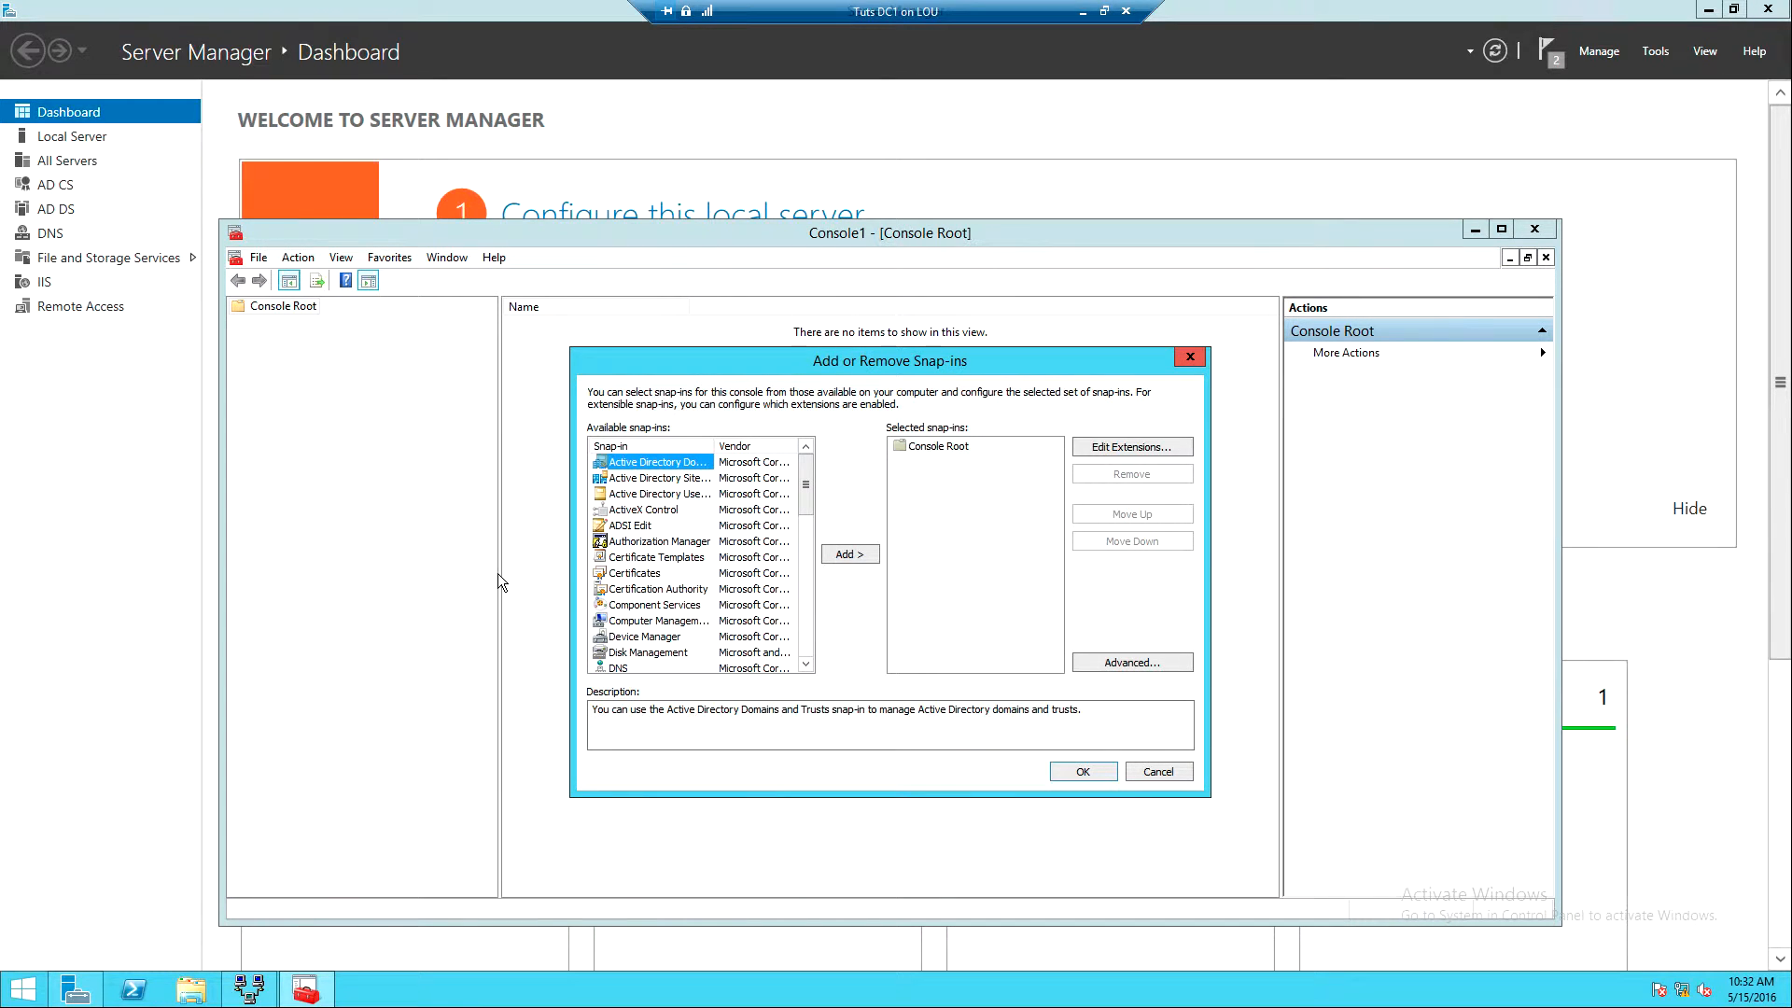
pyautogui.click(626, 573)
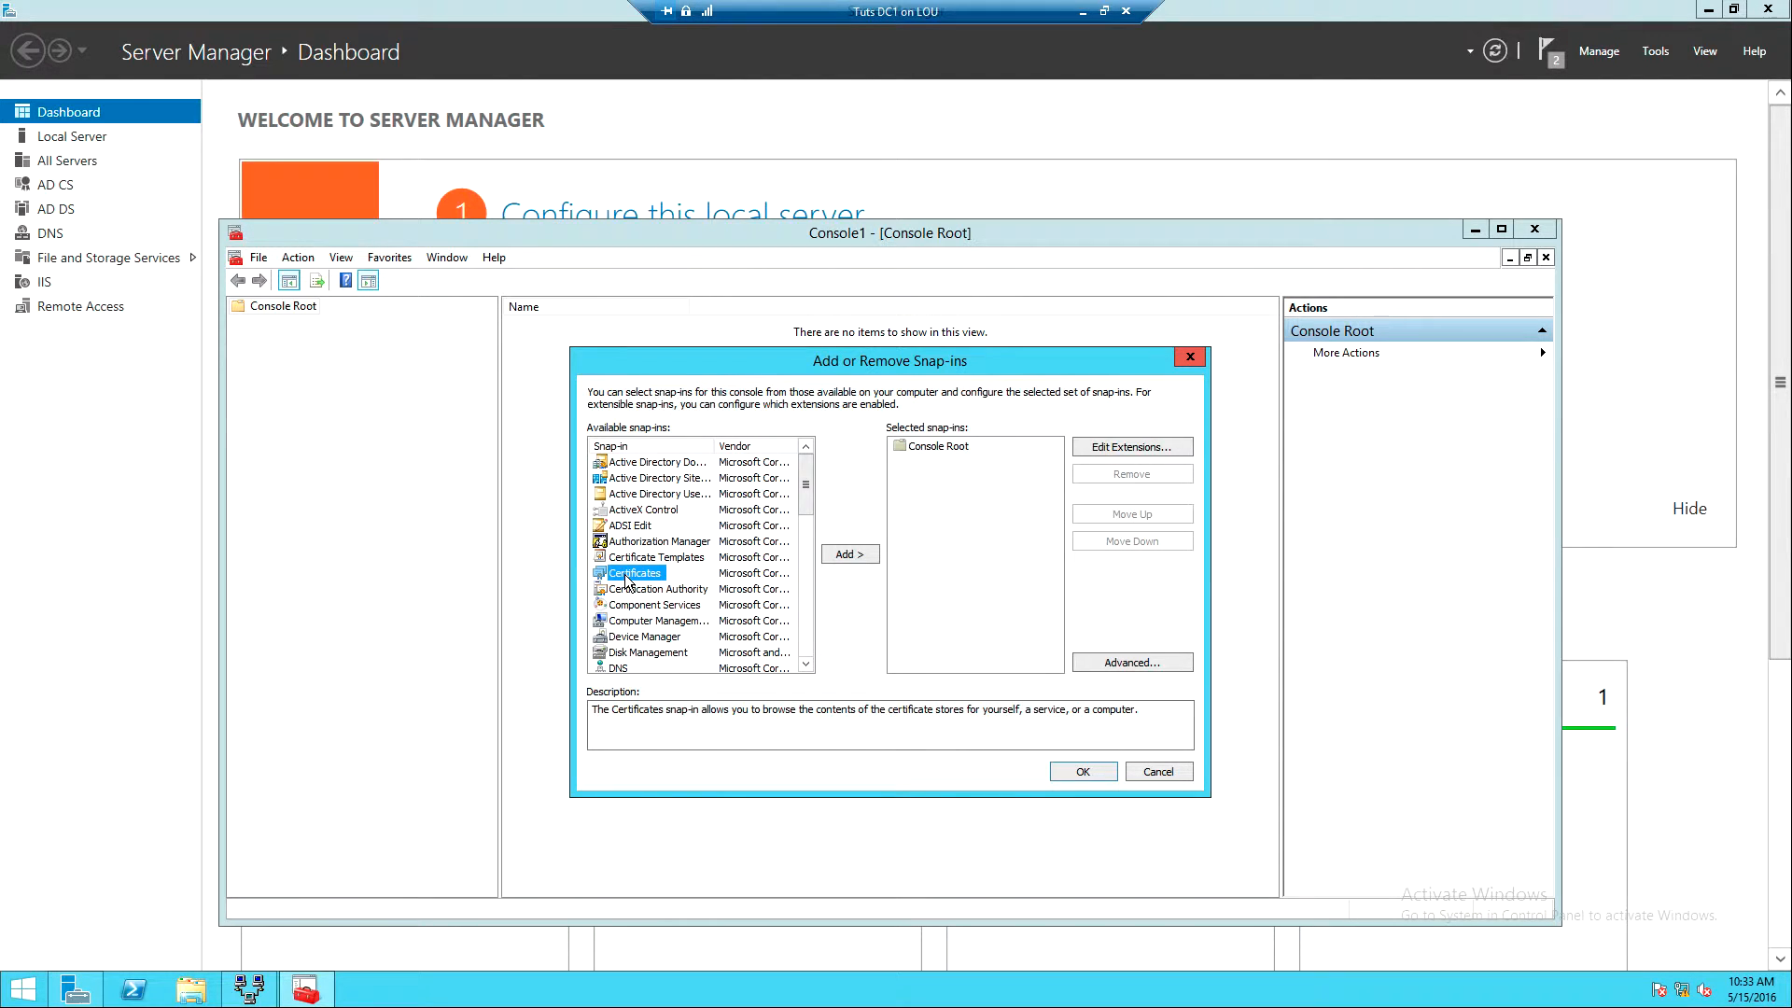
pyautogui.click(837, 555)
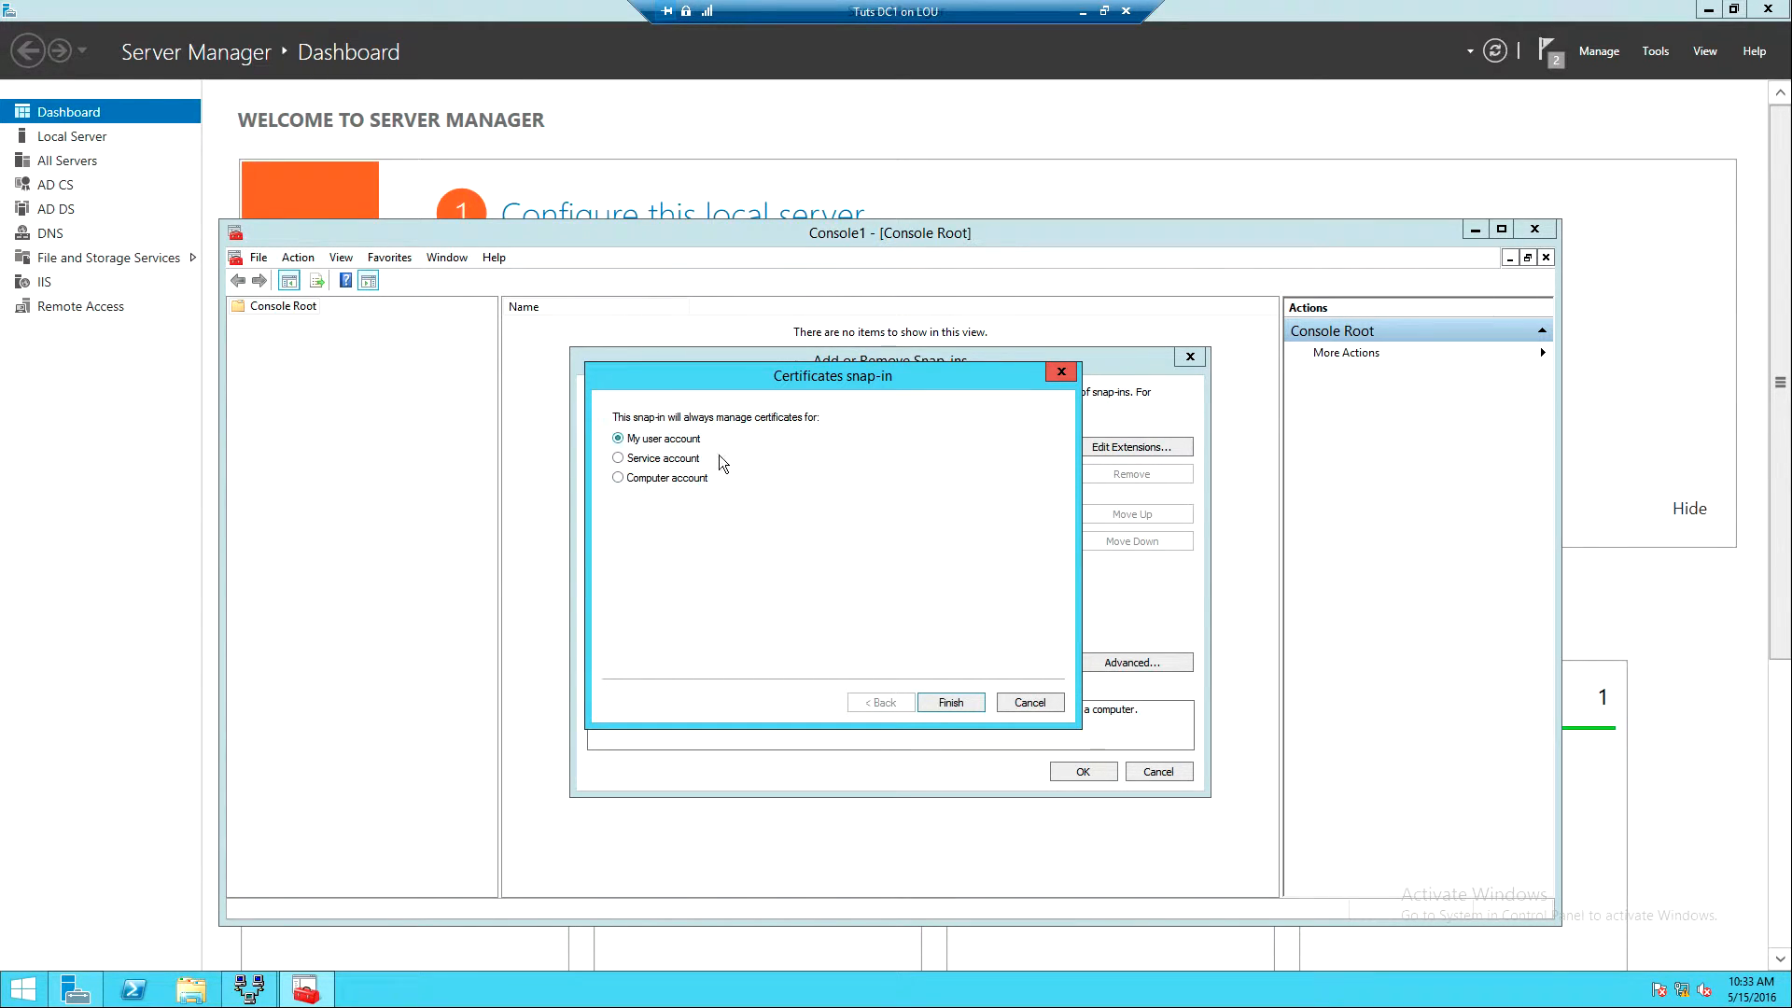
pyautogui.click(618, 479)
pyautogui.click(959, 707)
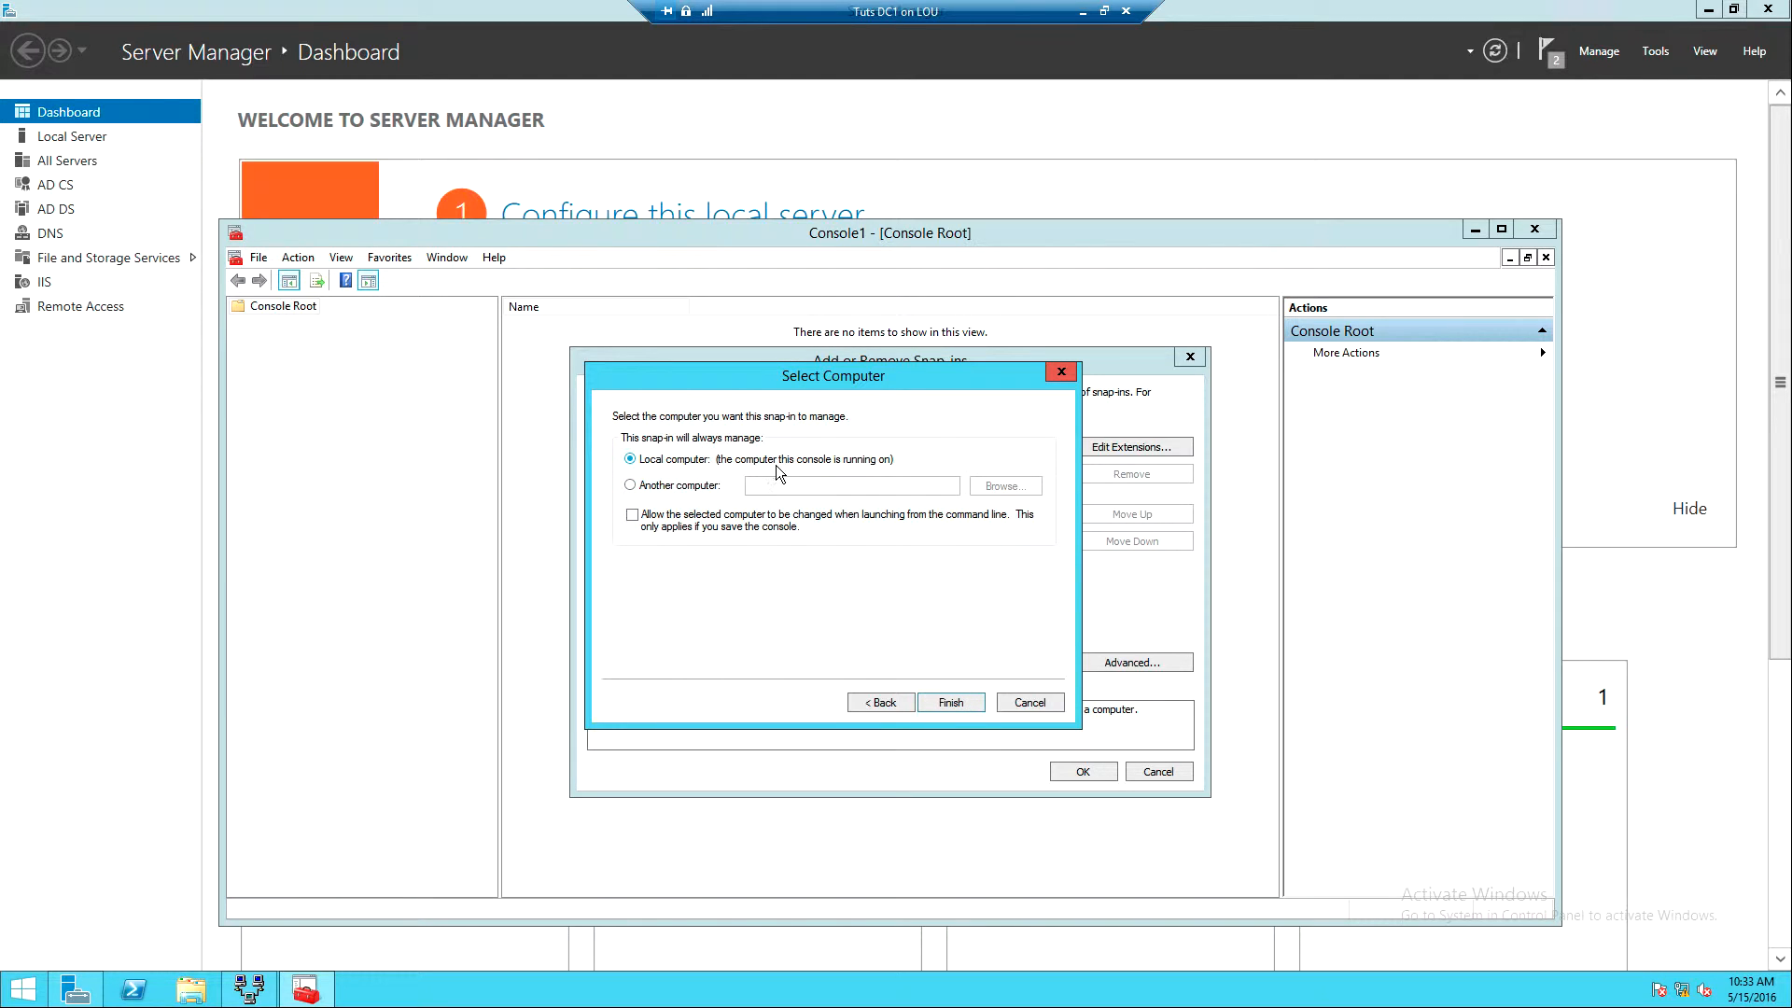
pyautogui.click(953, 703)
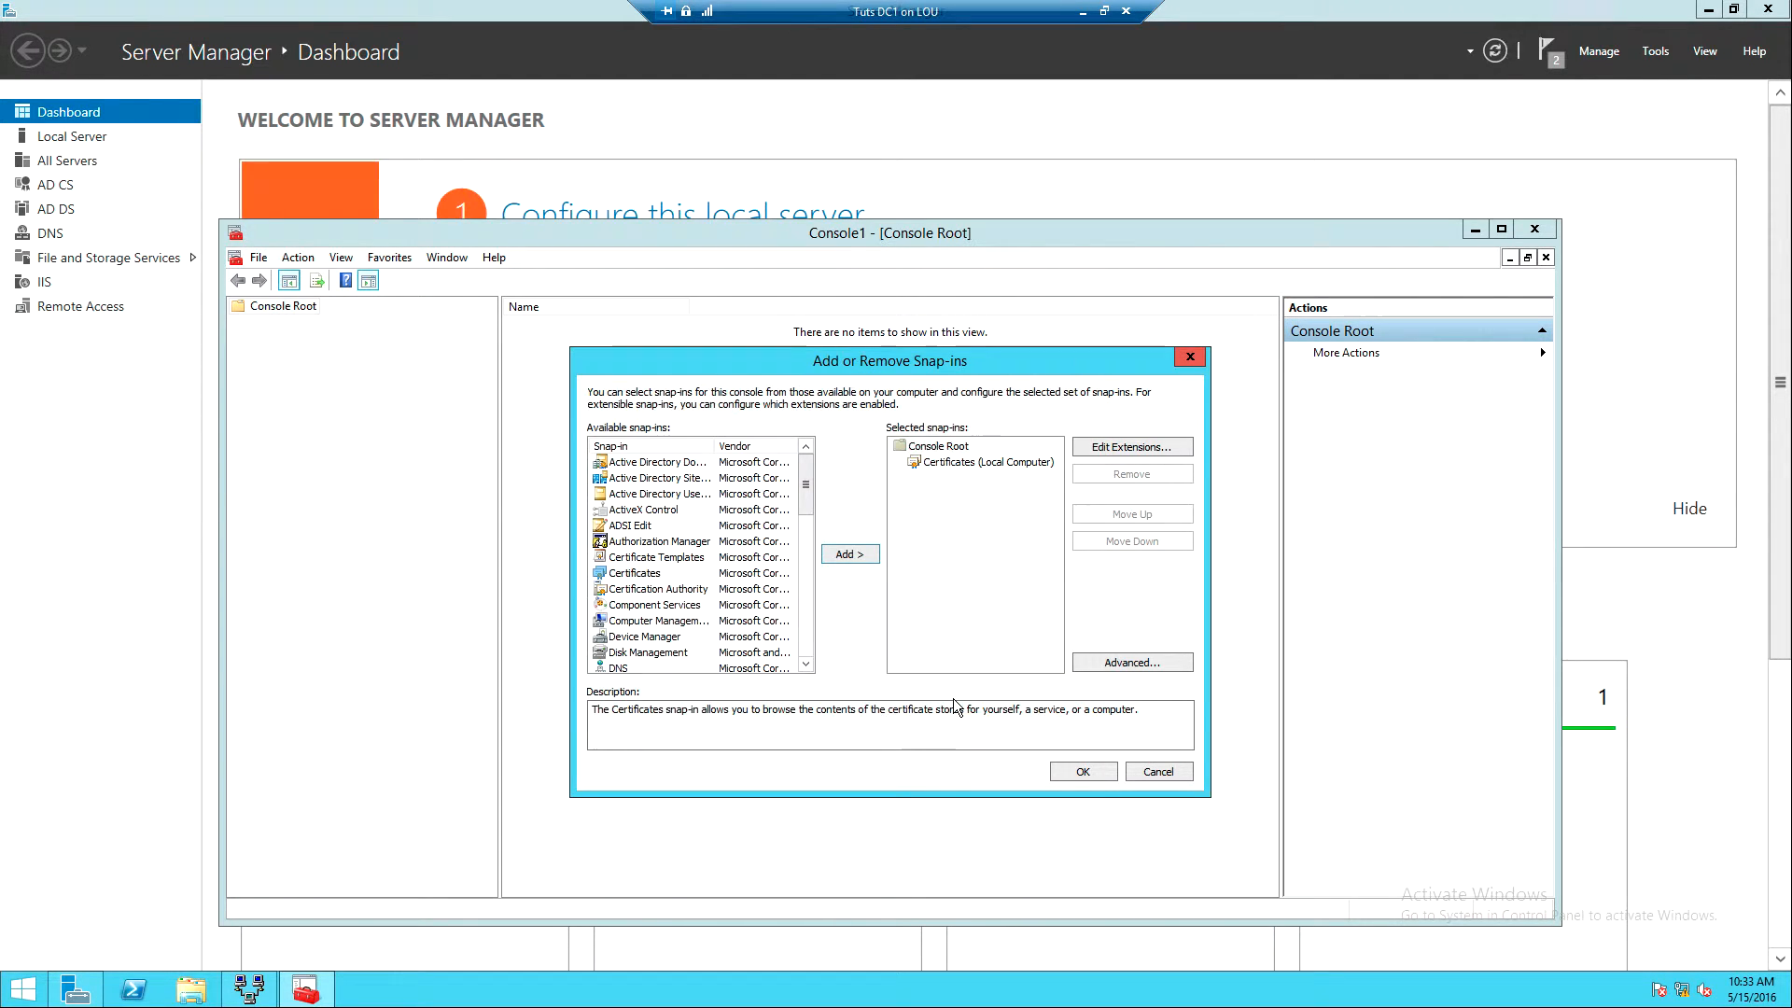
pyautogui.click(1073, 772)
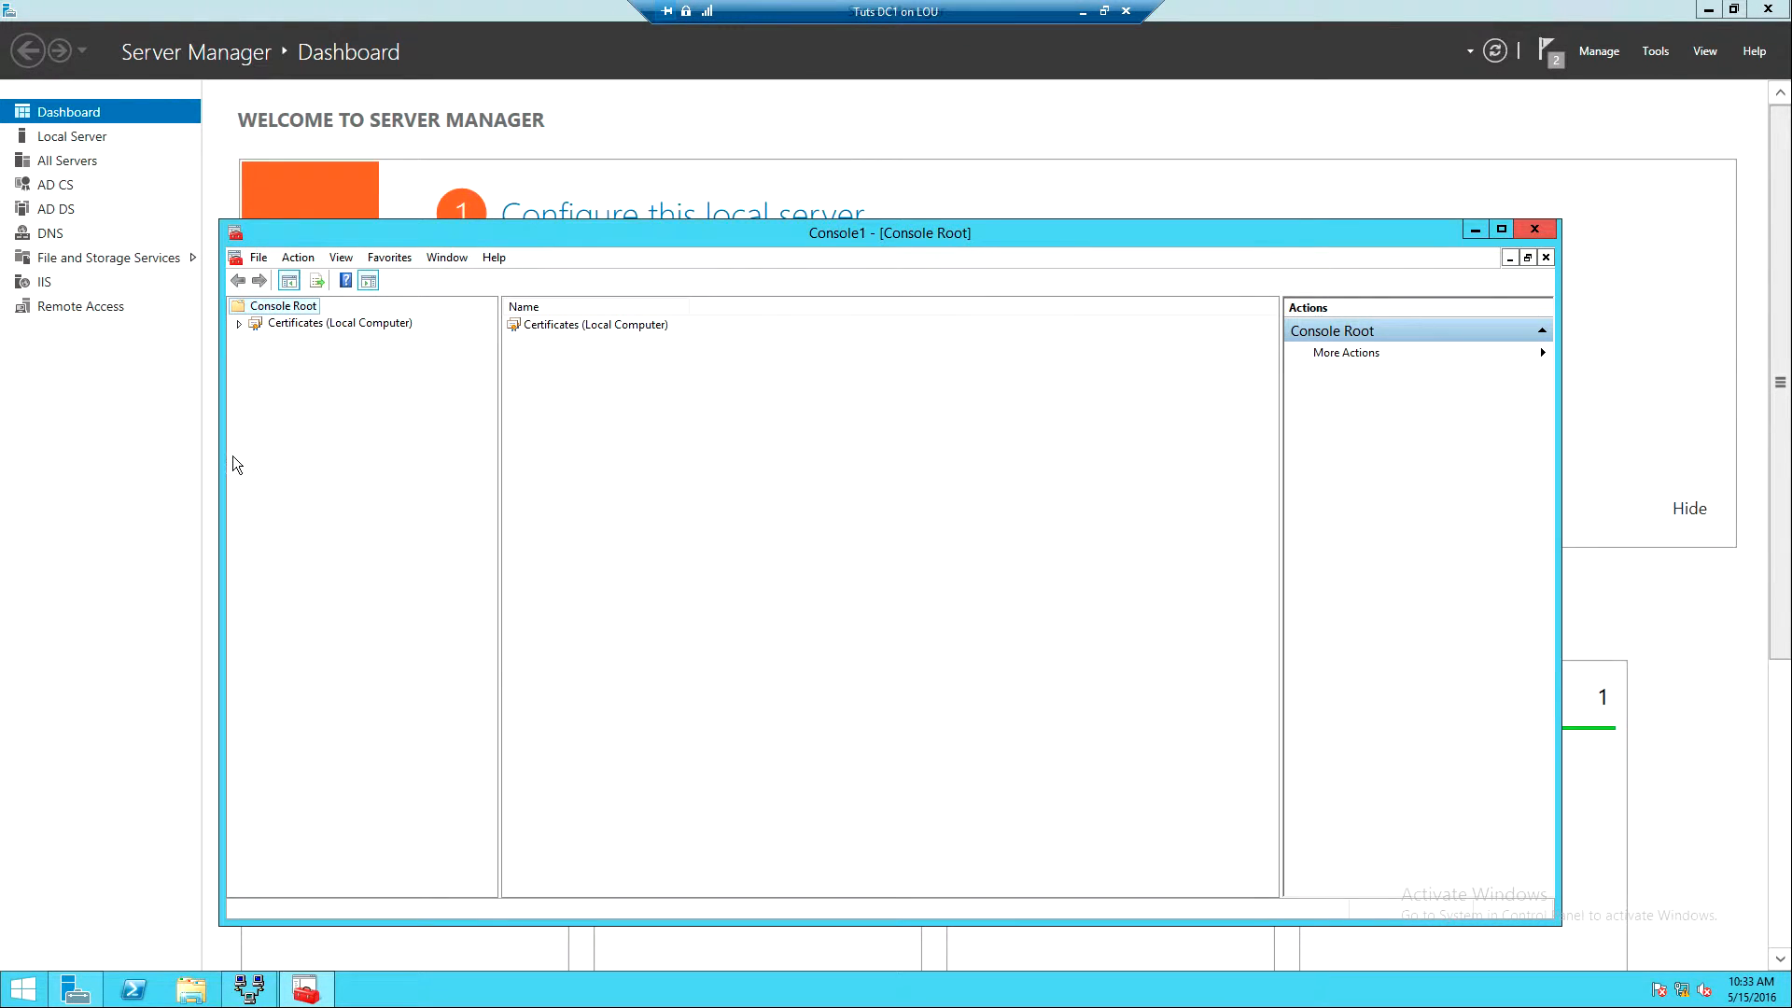
# - Browse to Personal > Certificates for the local computer and start Request New Certificate
pyautogui.click(239, 324)
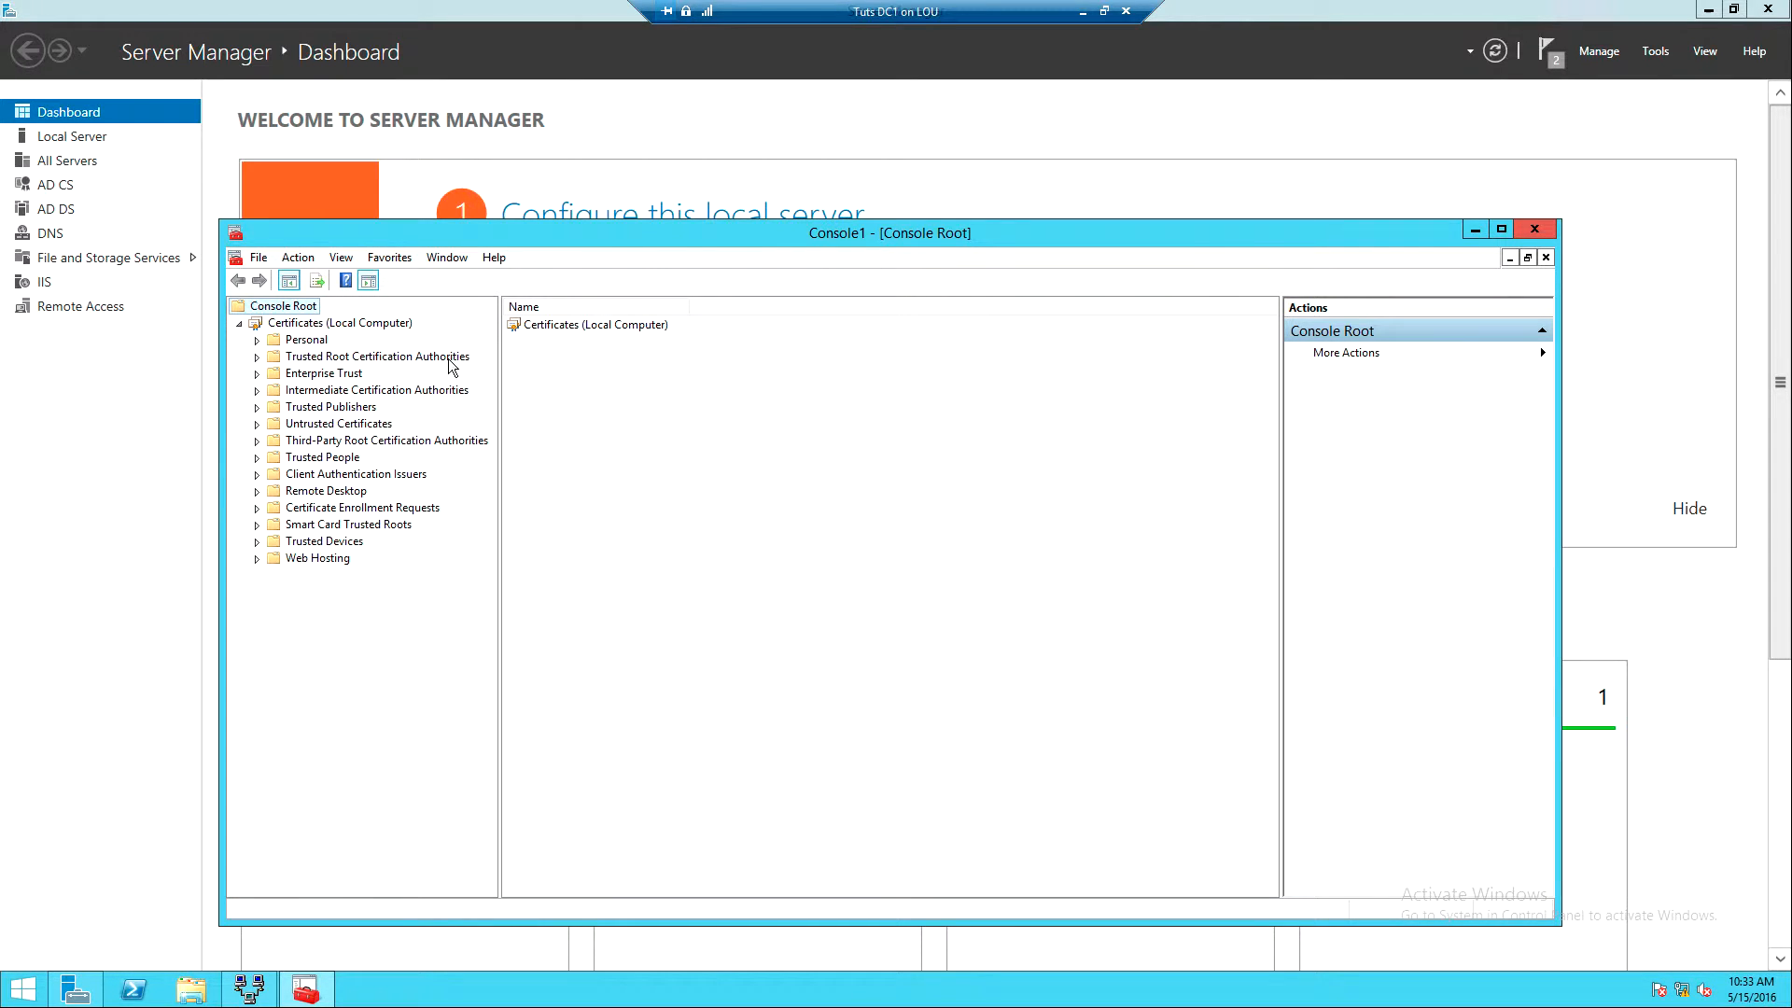
pyautogui.click(257, 340)
pyautogui.click(300, 359)
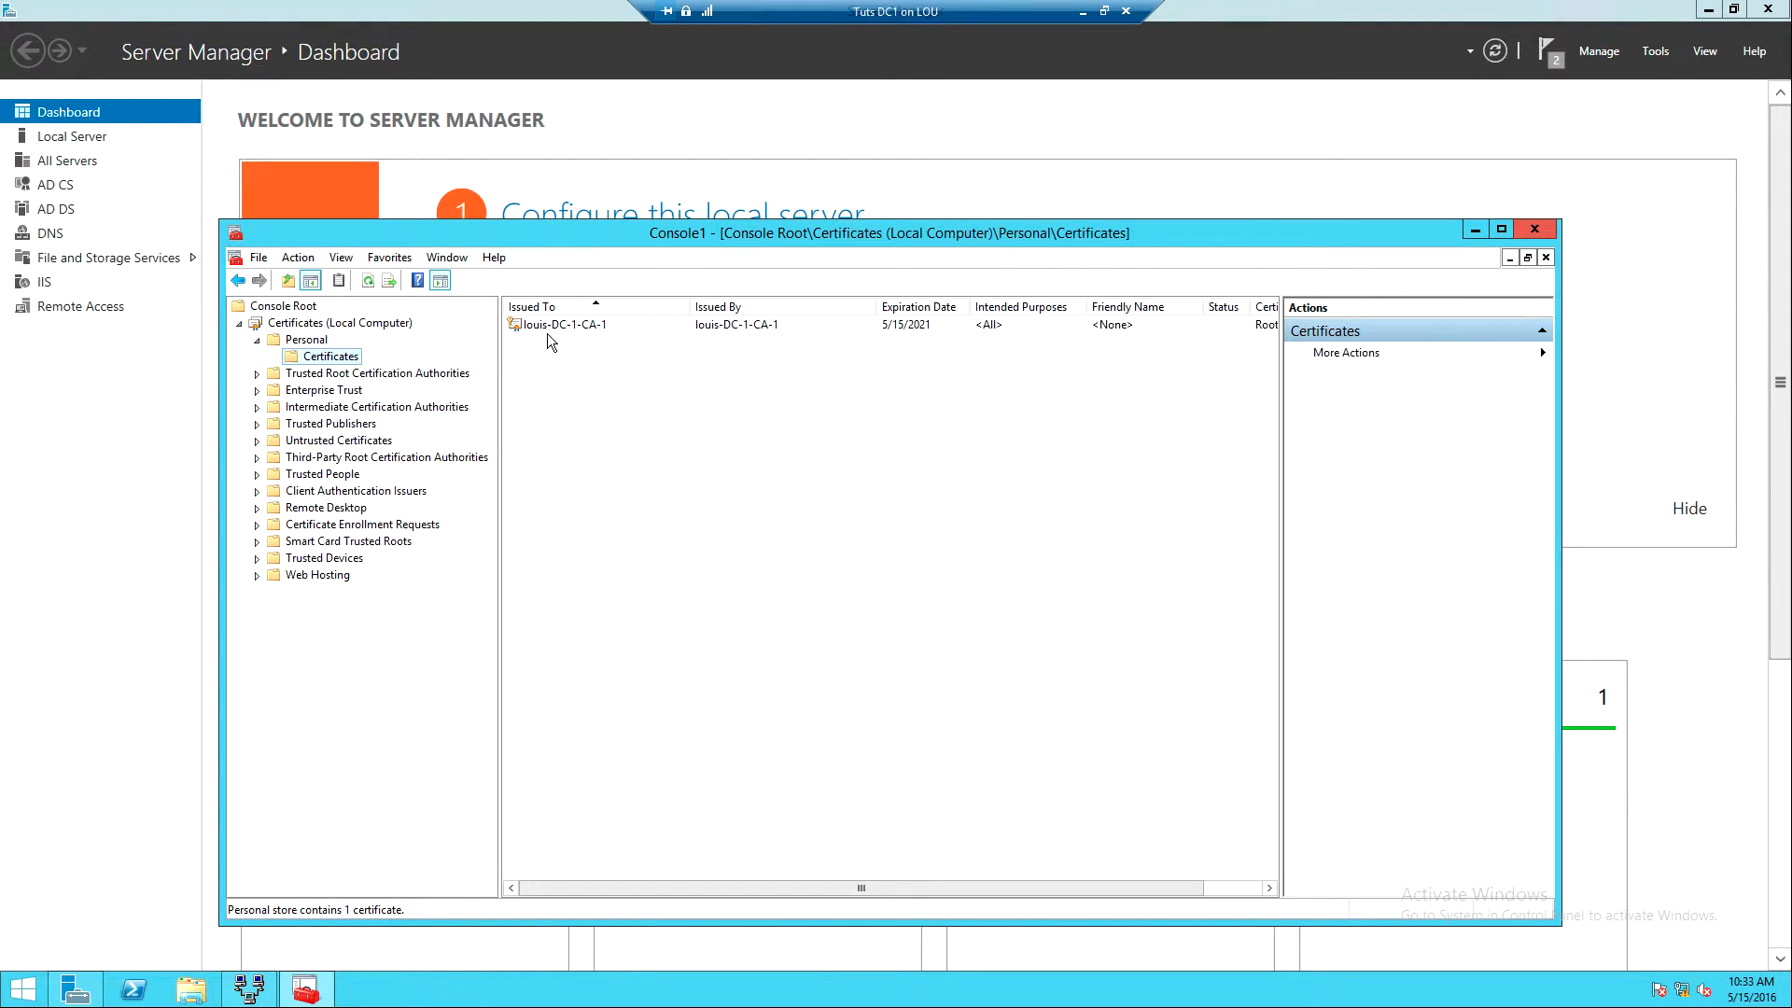
pyautogui.rightClick(307, 364)
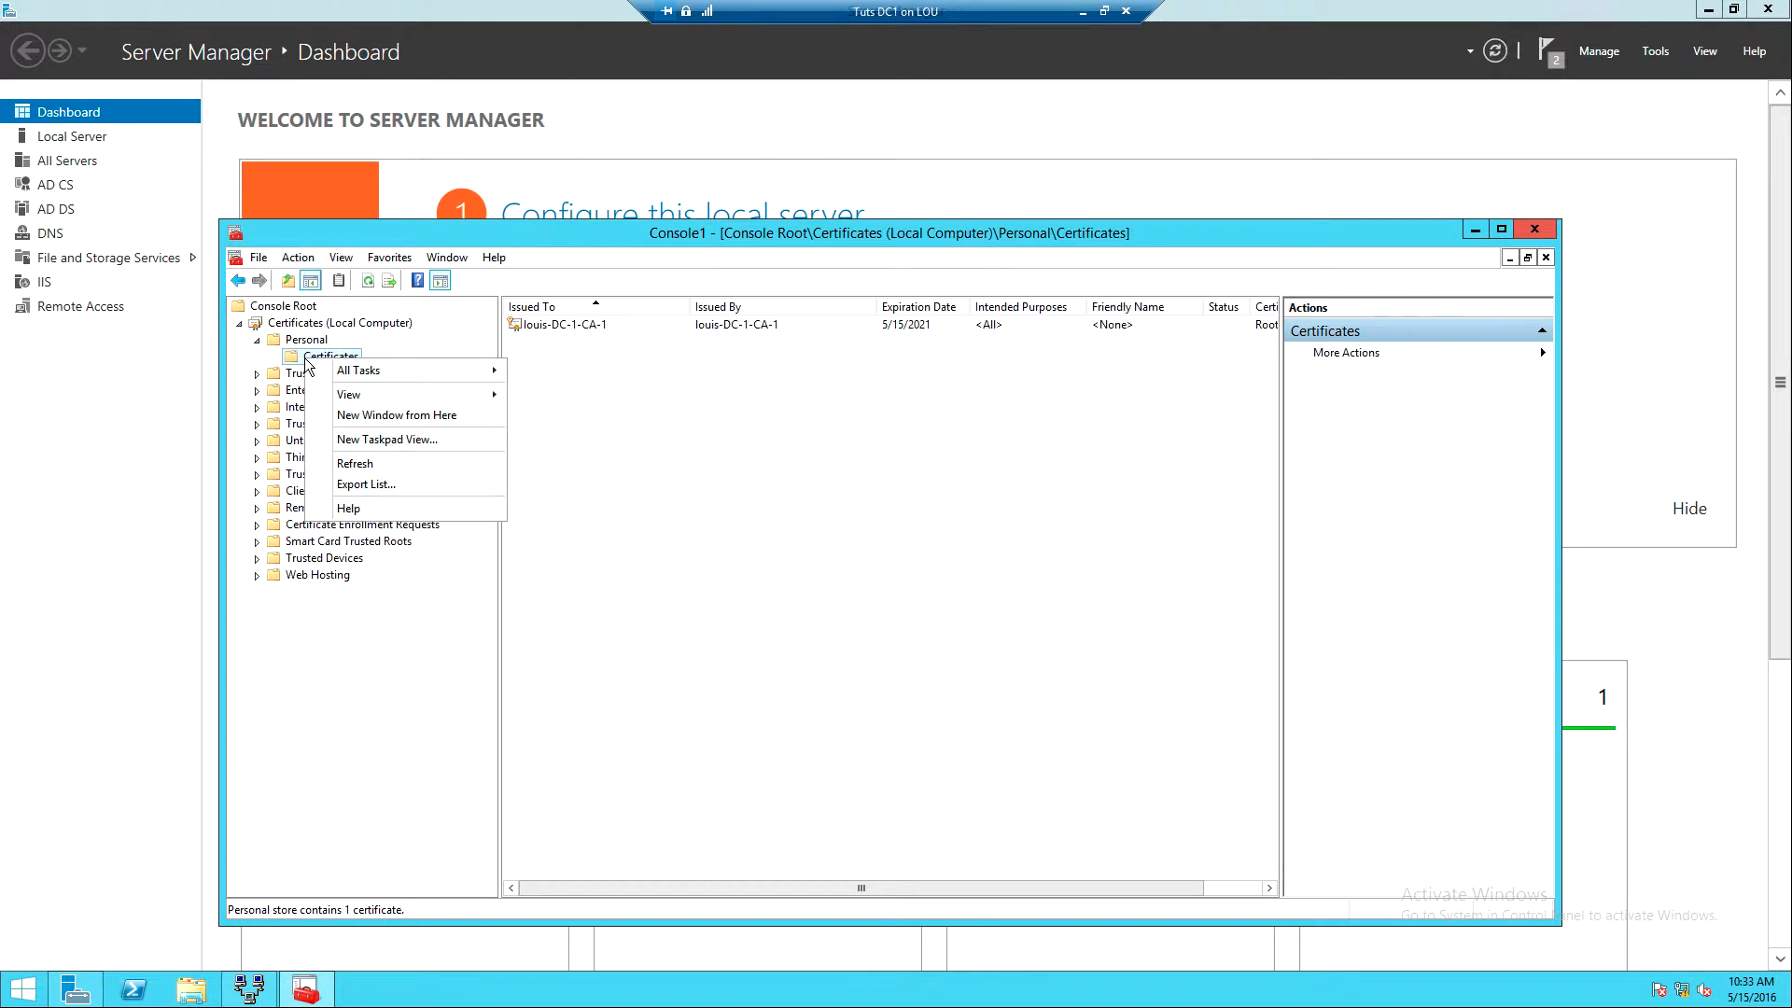
pyautogui.moveTo(356, 378)
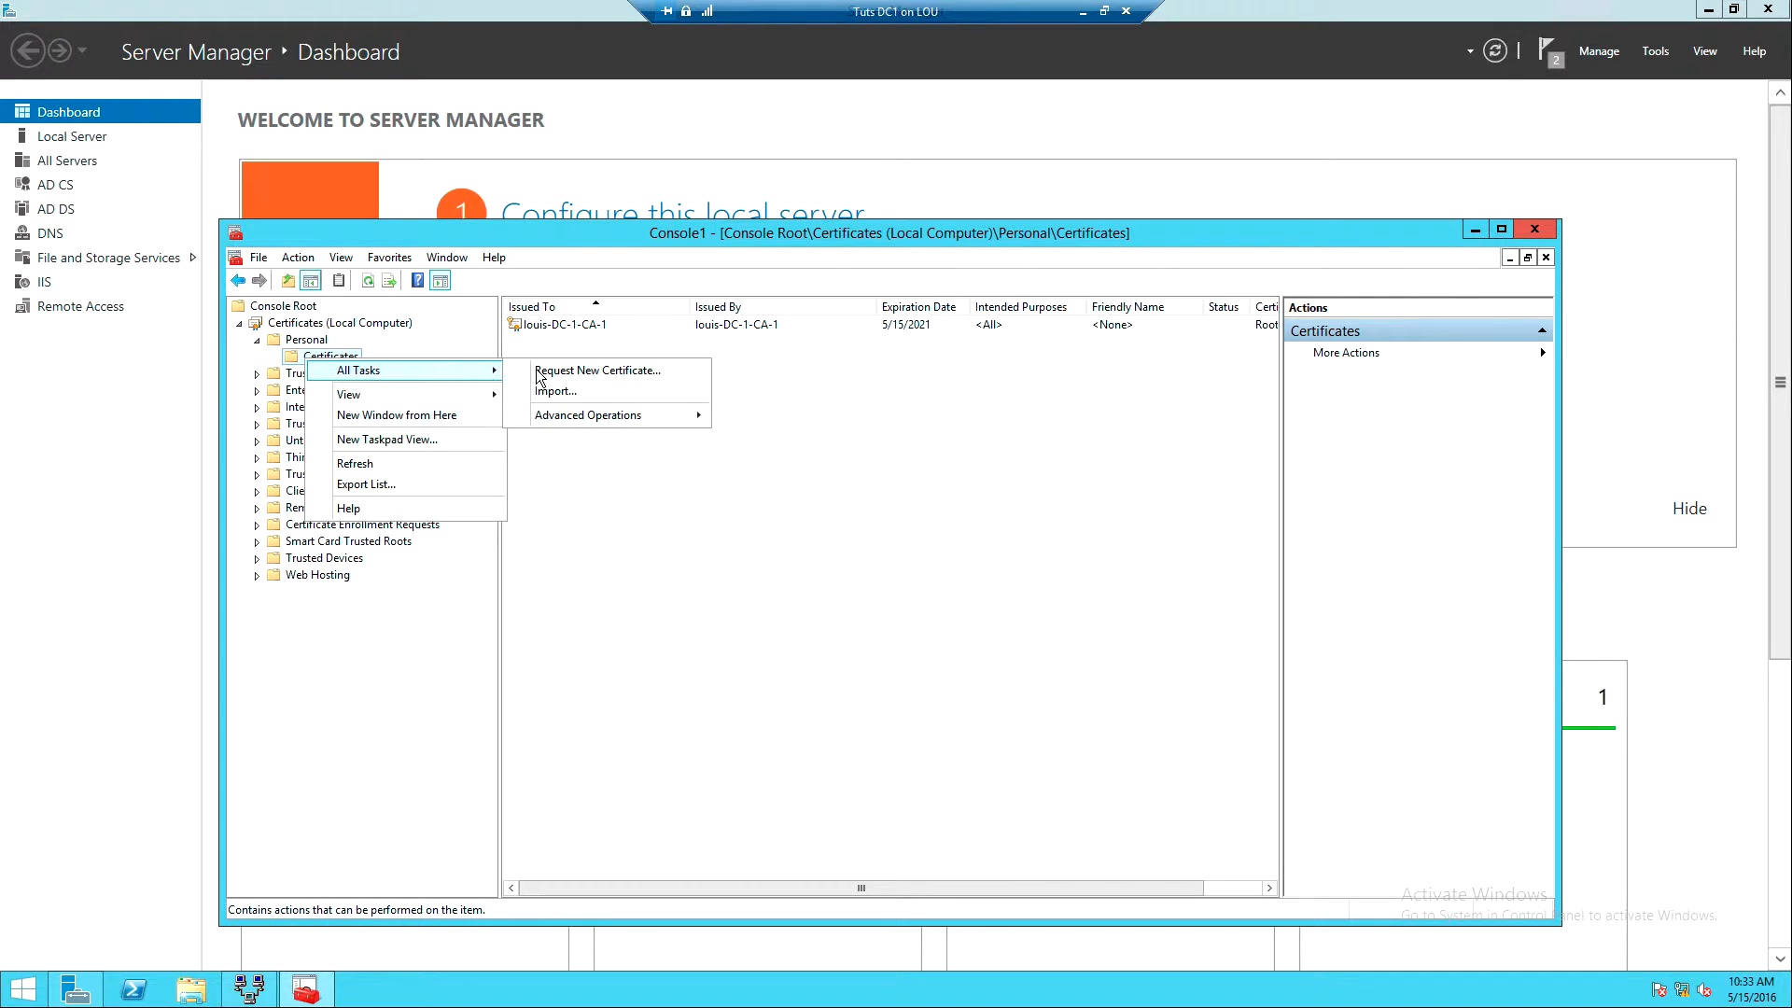
pyautogui.click(598, 373)
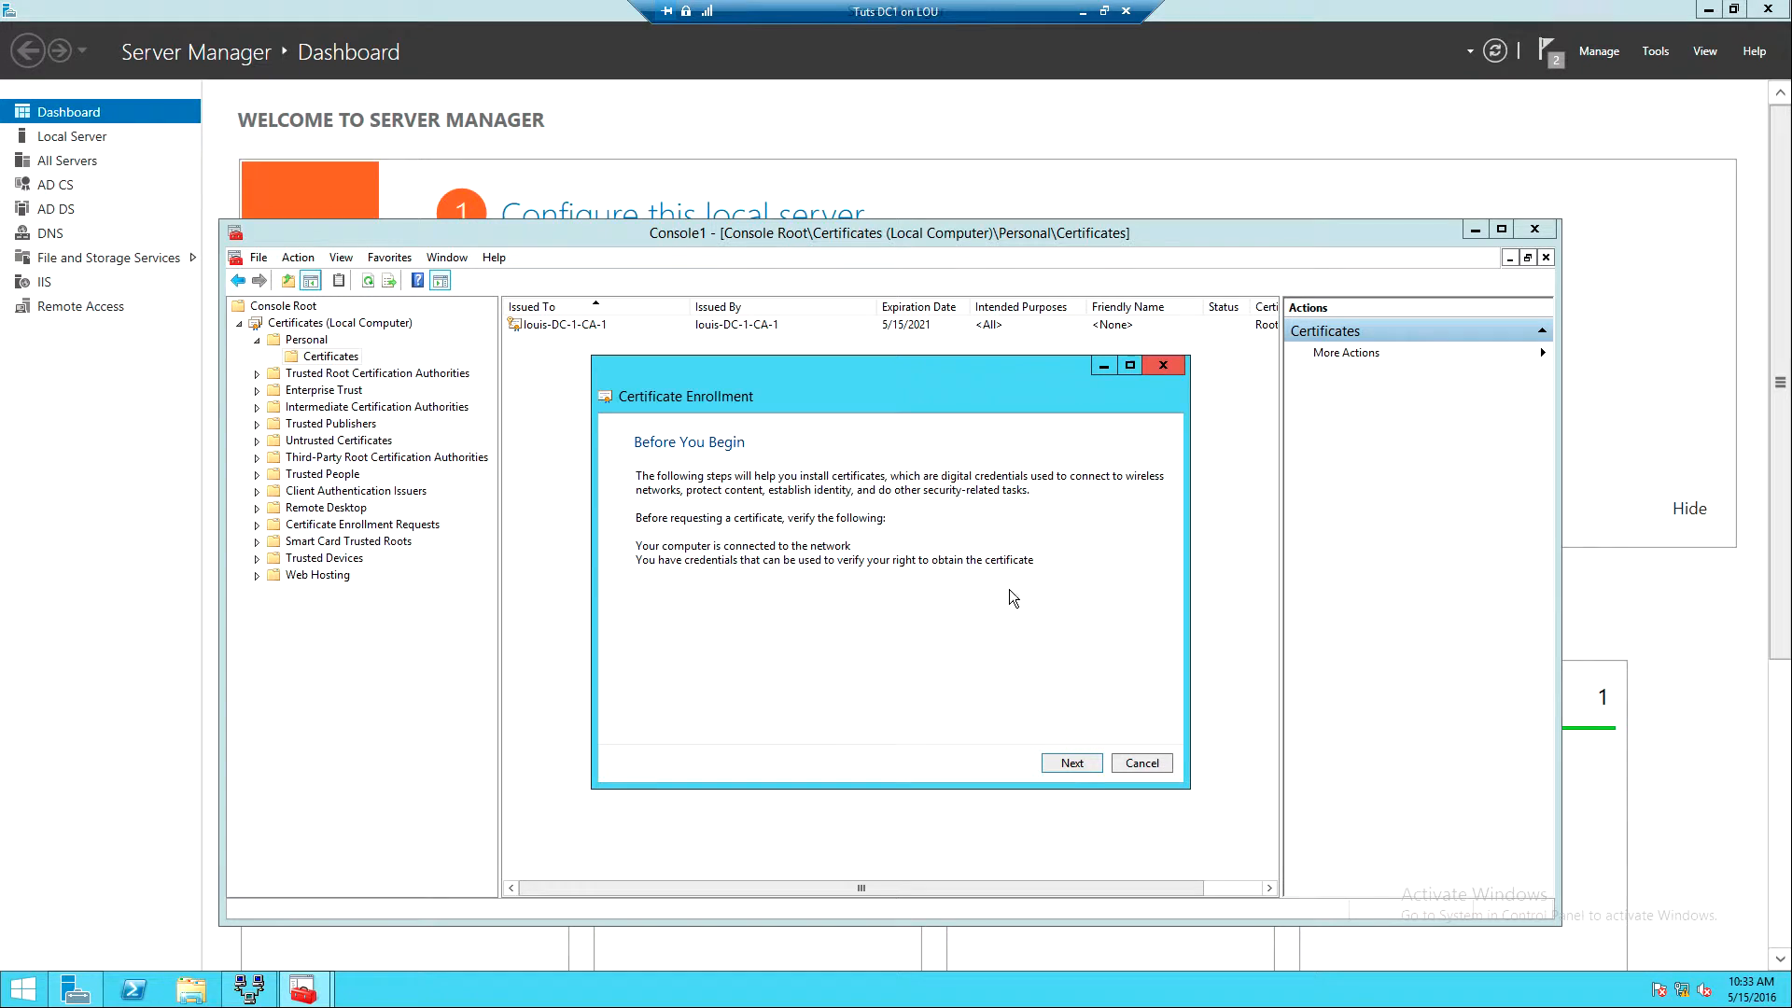
# - Advance the enrollment wizard with the Active Directory Enrollment Policy and open SSTP-VPN's Certificate Properties
pyautogui.click(1066, 758)
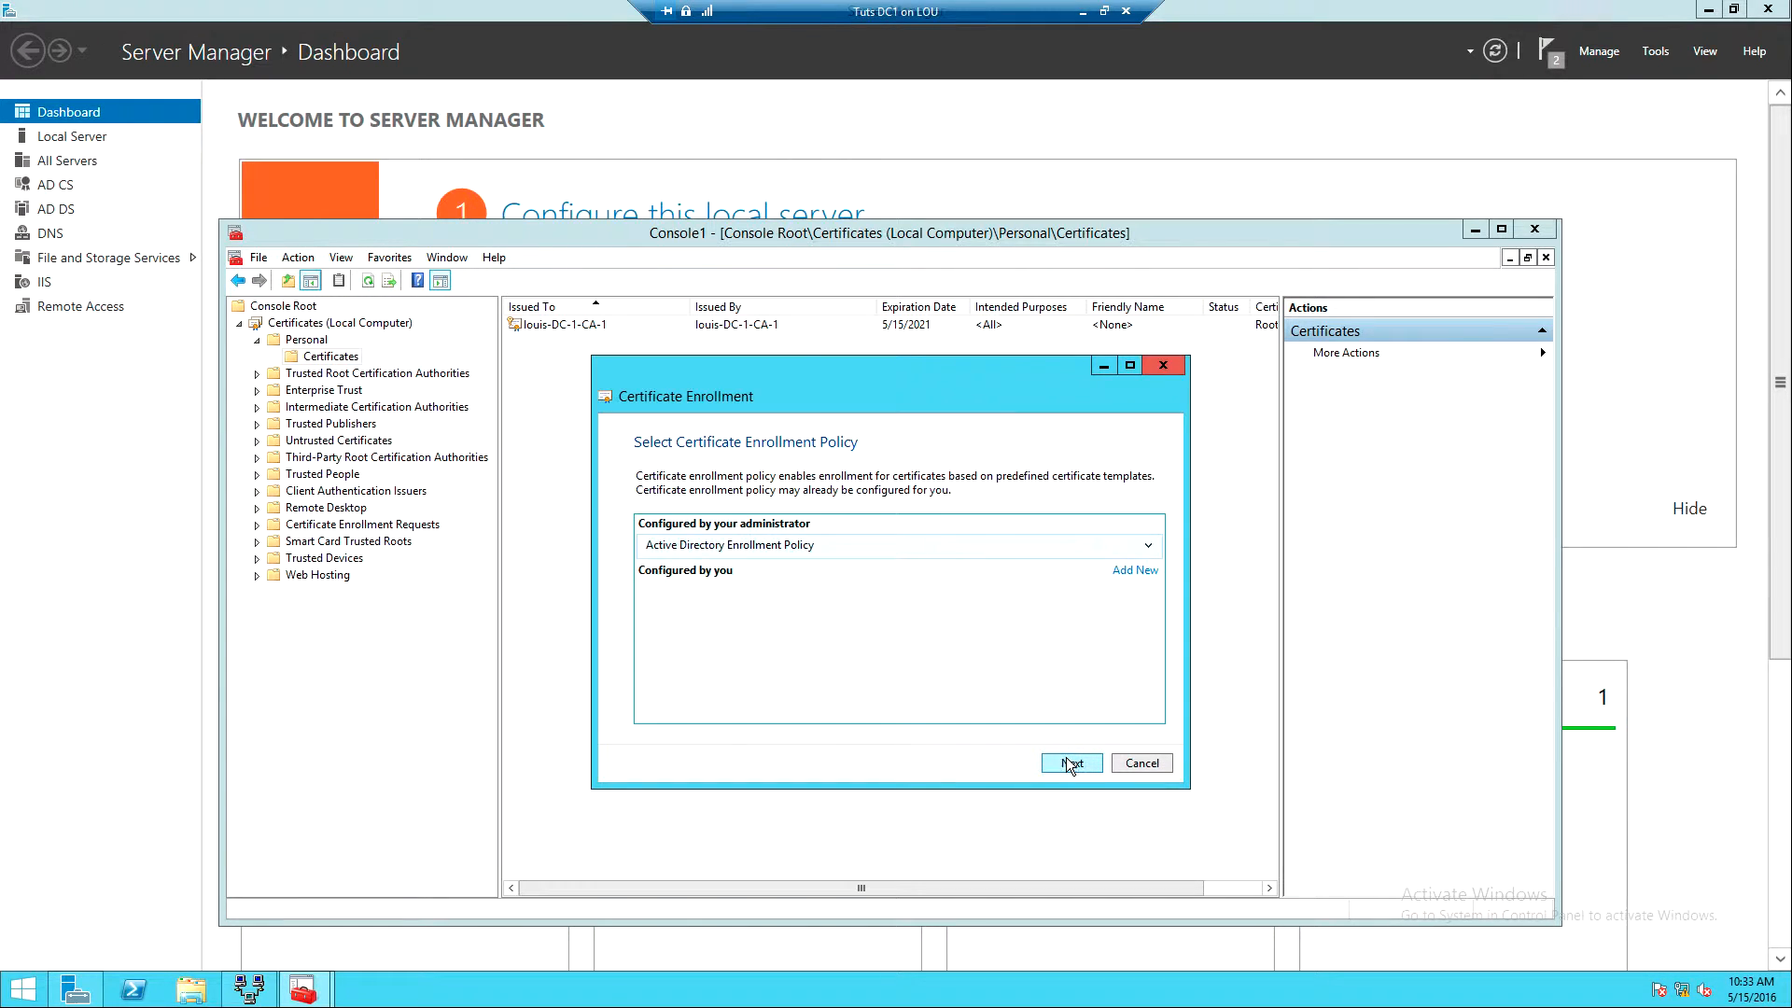
pyautogui.click(1061, 763)
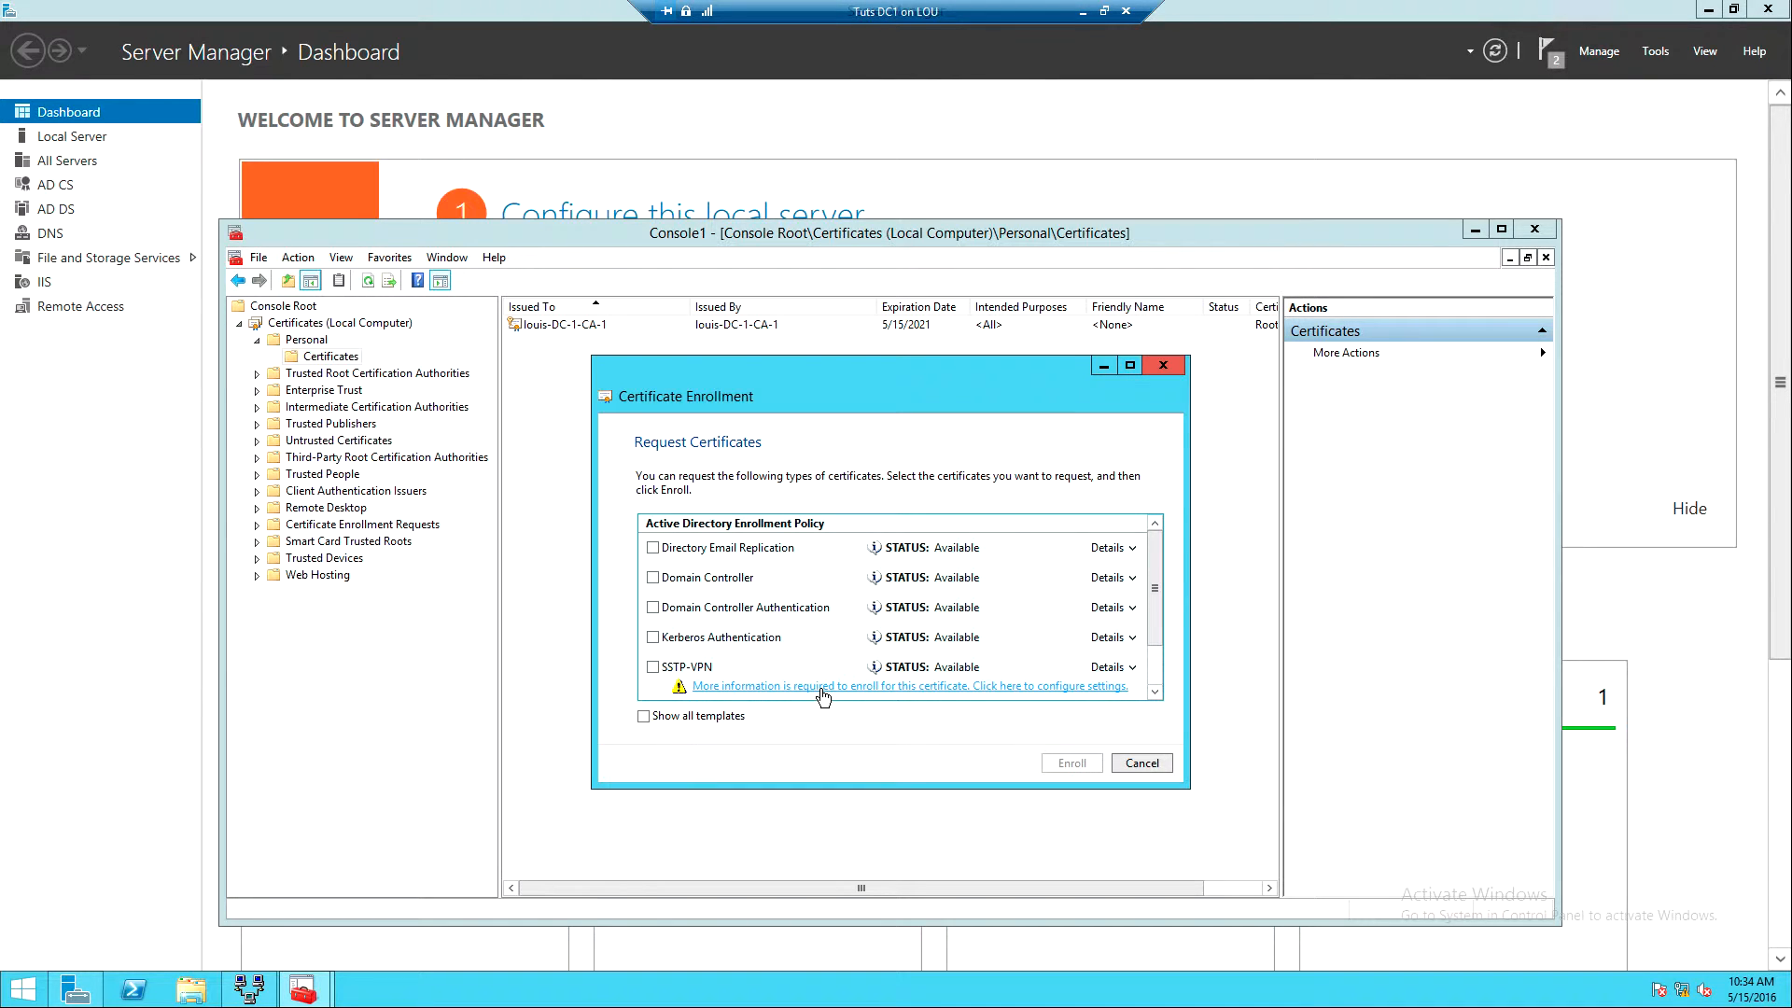
pyautogui.click(912, 690)
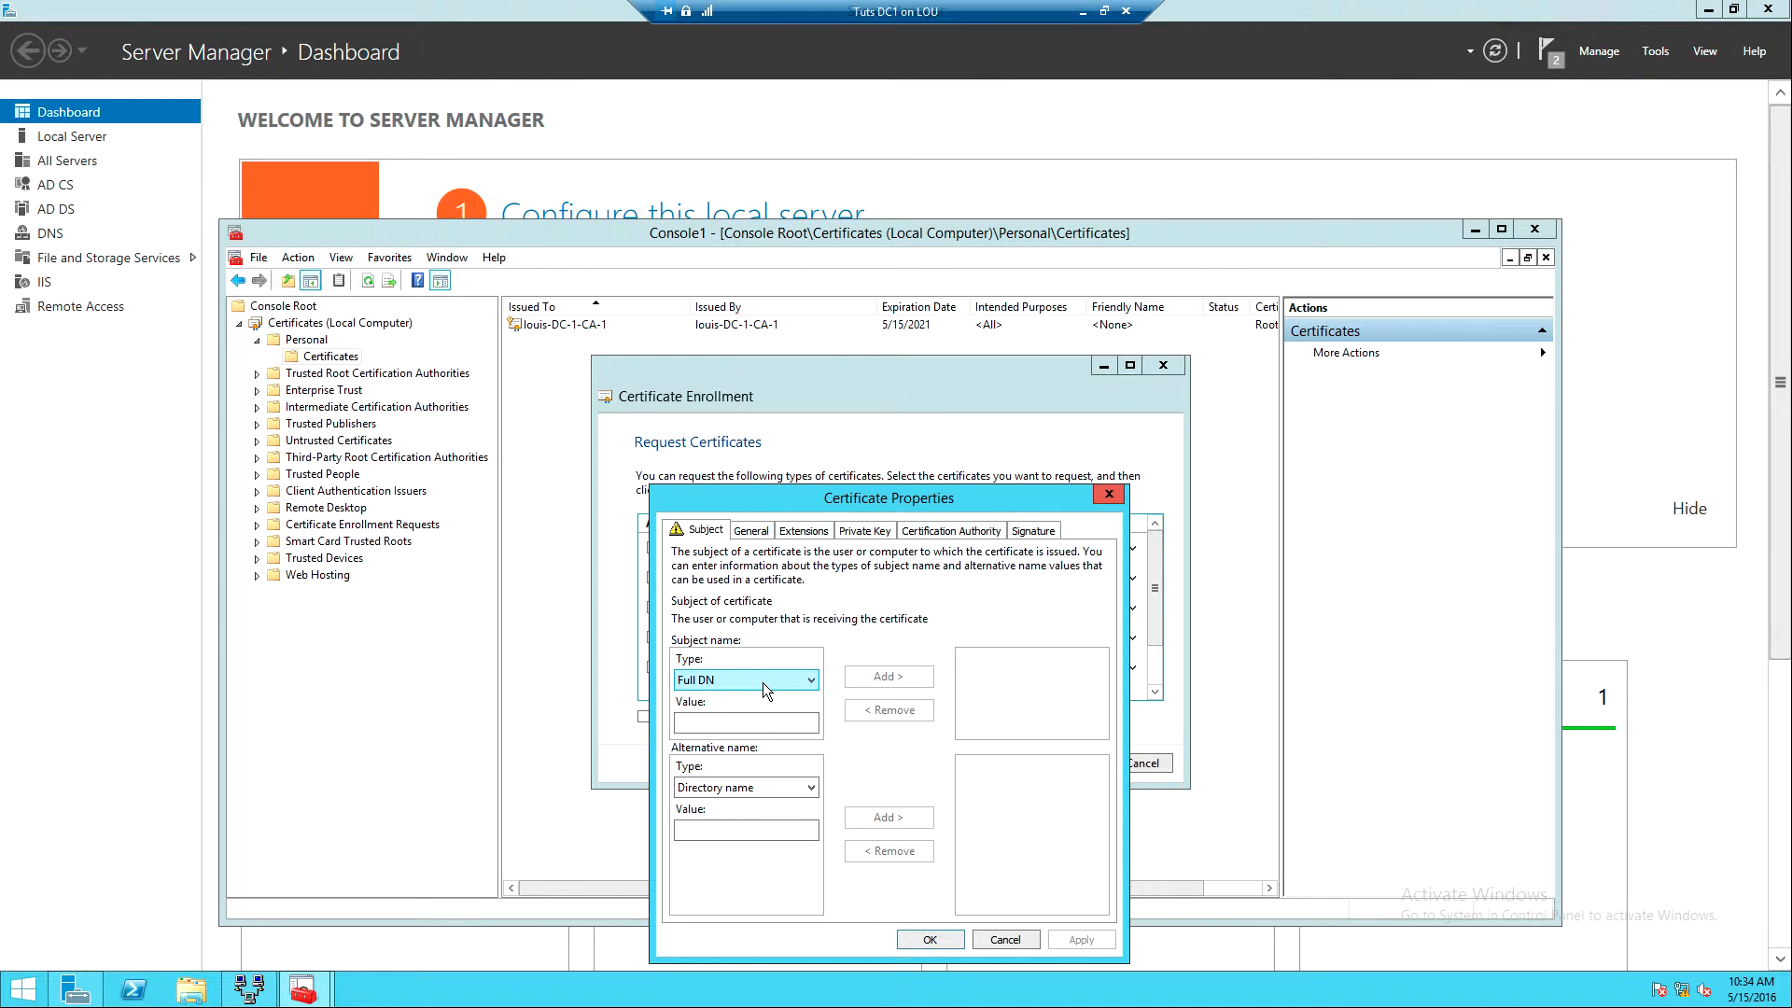
# - Add the subject Common name 50.50.50.2 to the SSTP-VPN request and apply the properties
pyautogui.click(804, 681)
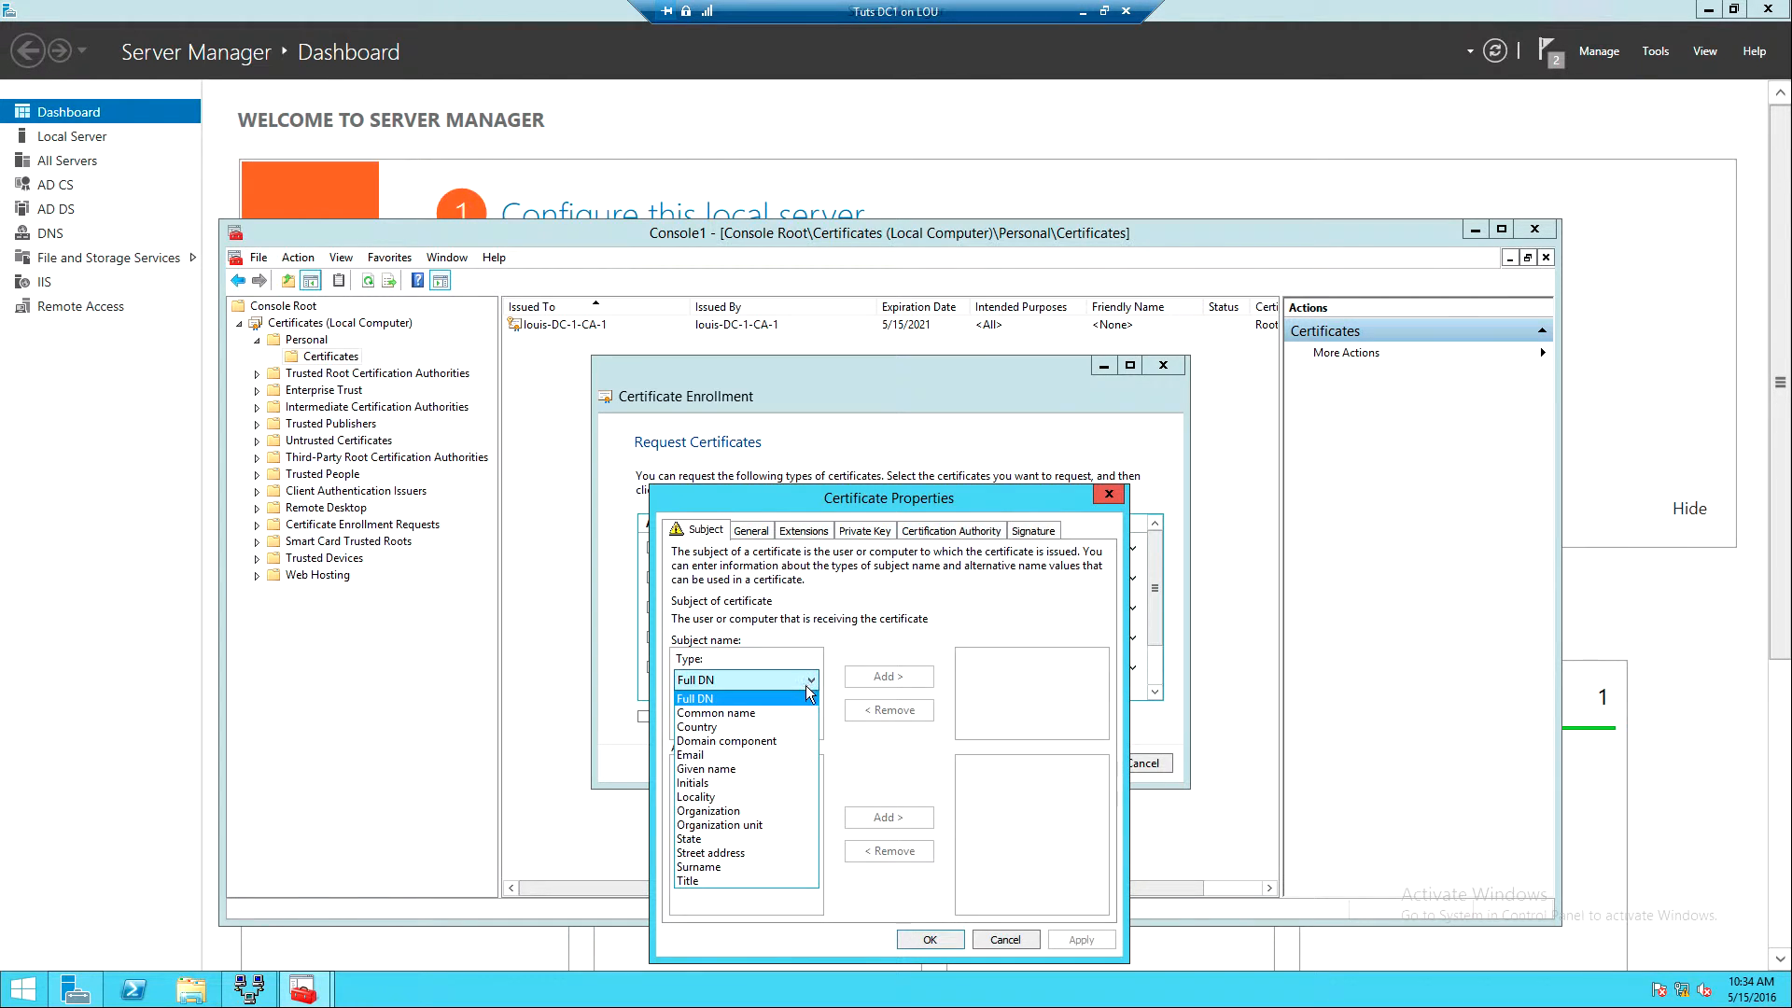
pyautogui.click(748, 715)
pyautogui.click(741, 724)
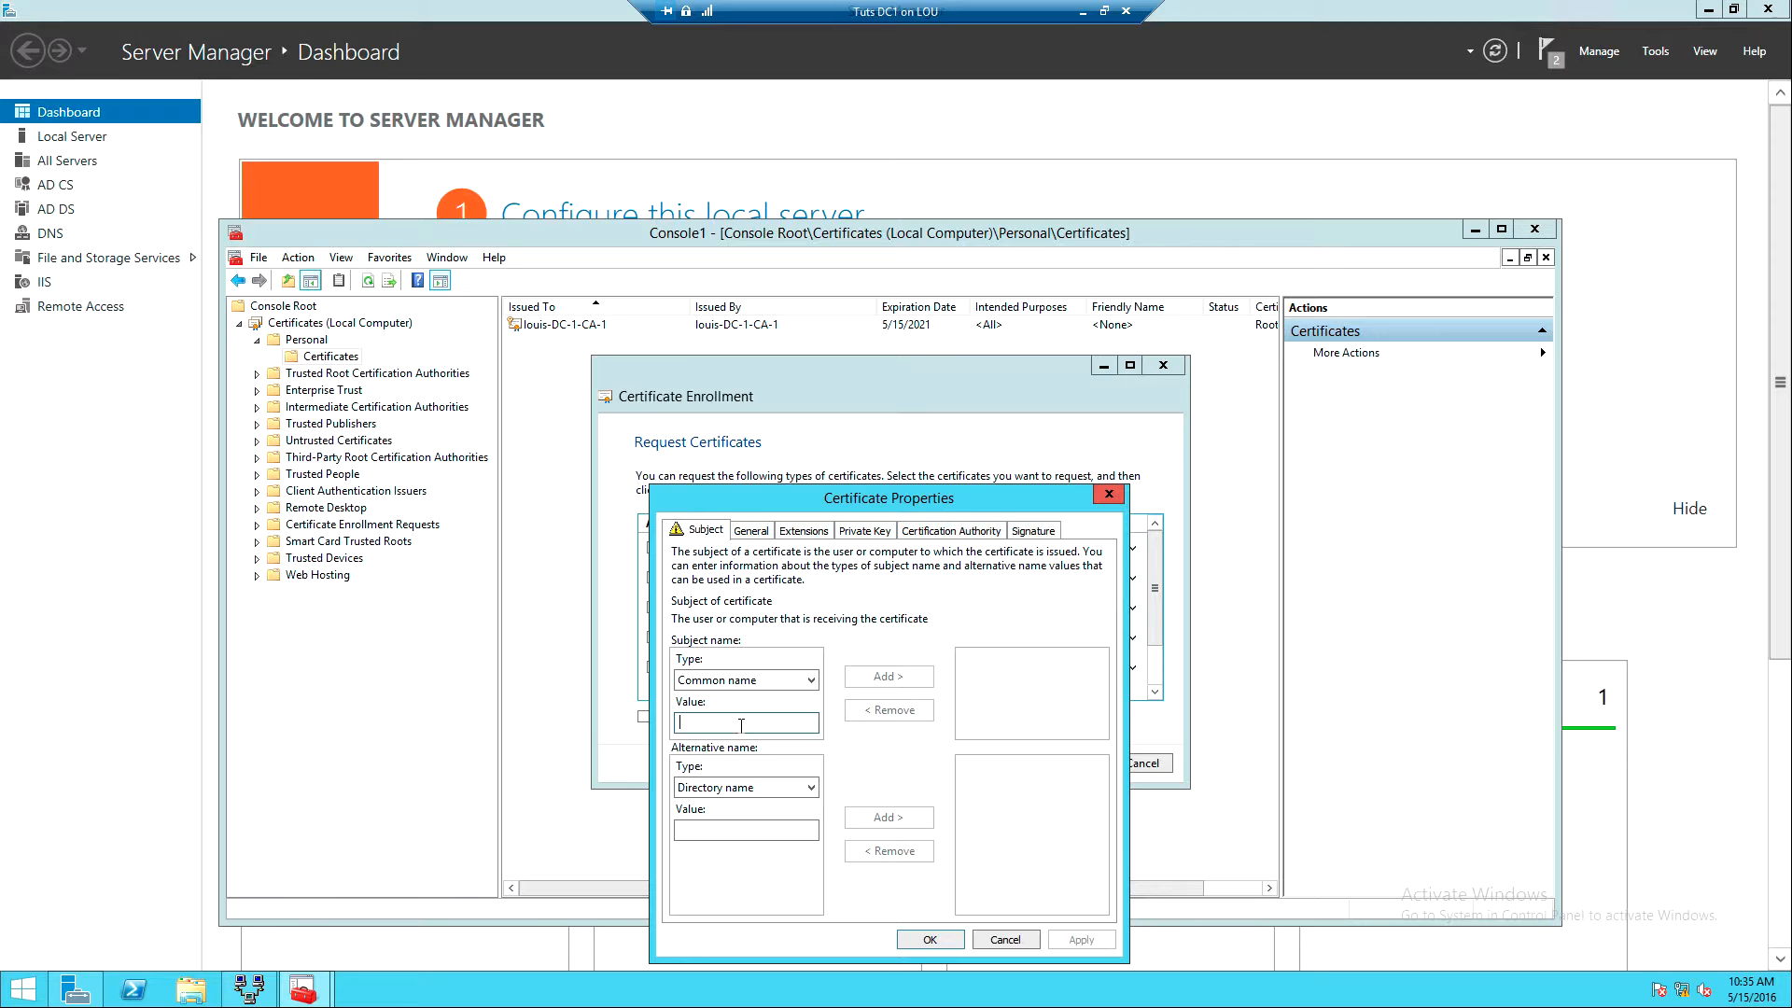
pyautogui.write('50.')
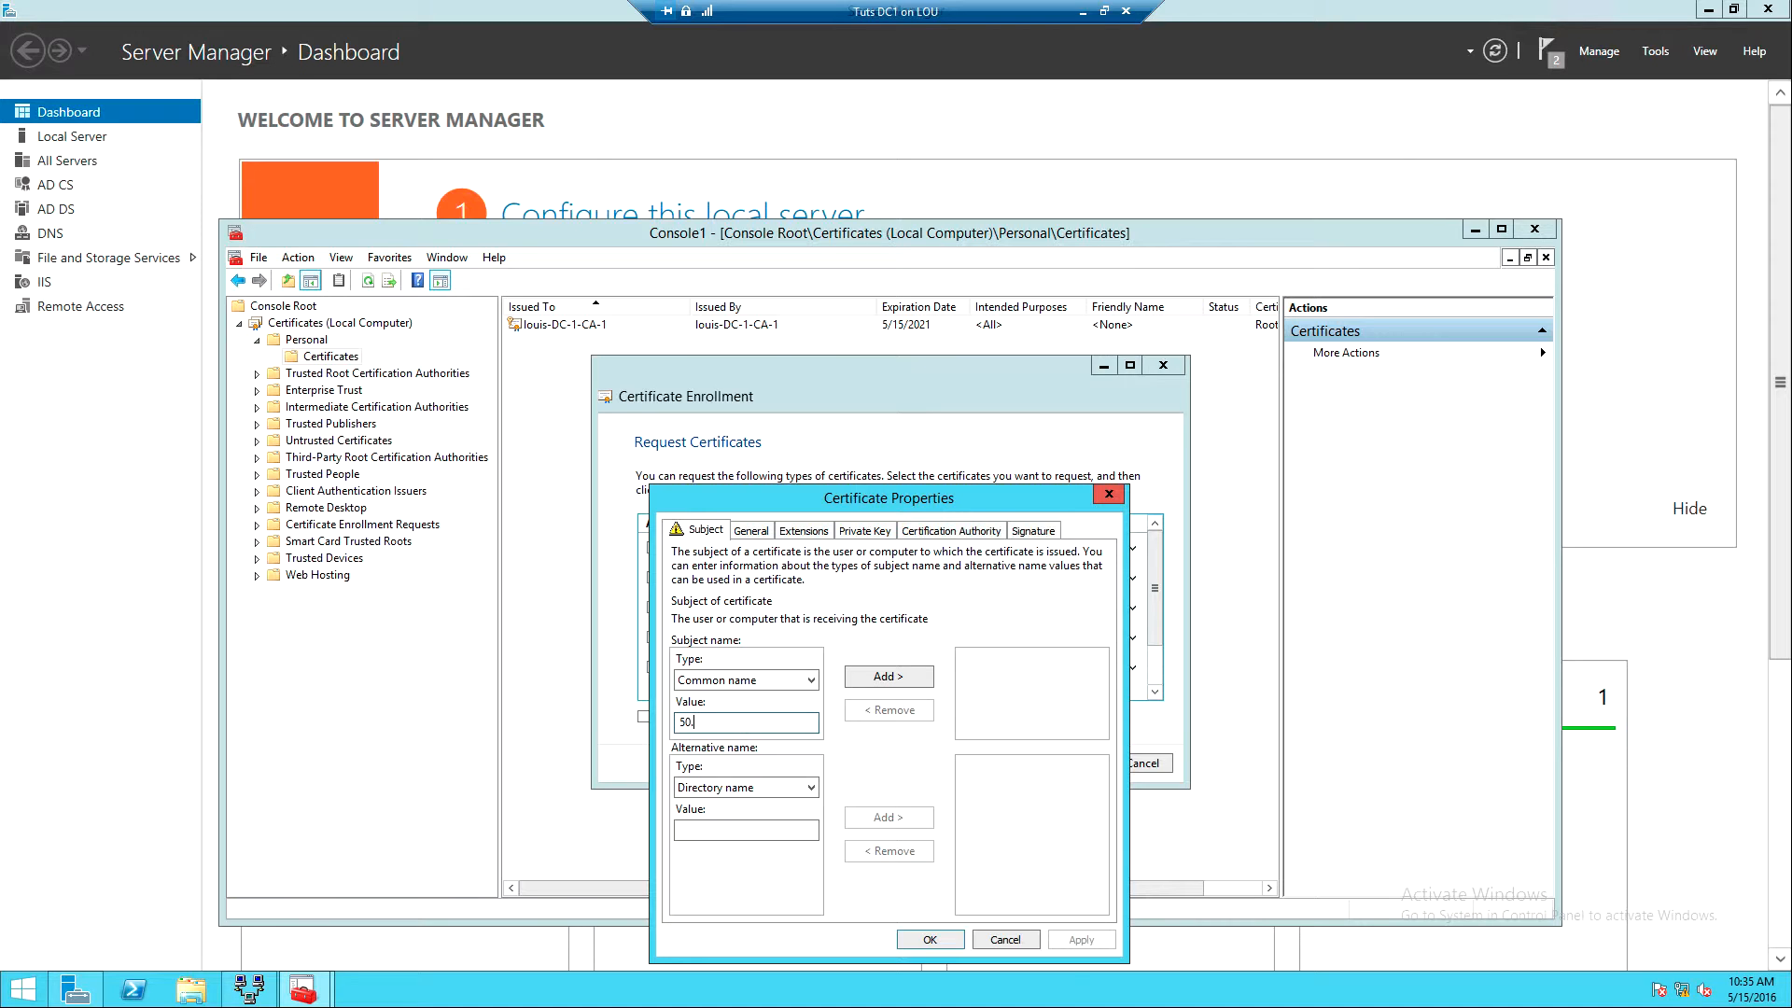
pyautogui.write('50.50.1')
pyautogui.press('BackSpace')
pyautogui.write('2')
pyautogui.click(883, 677)
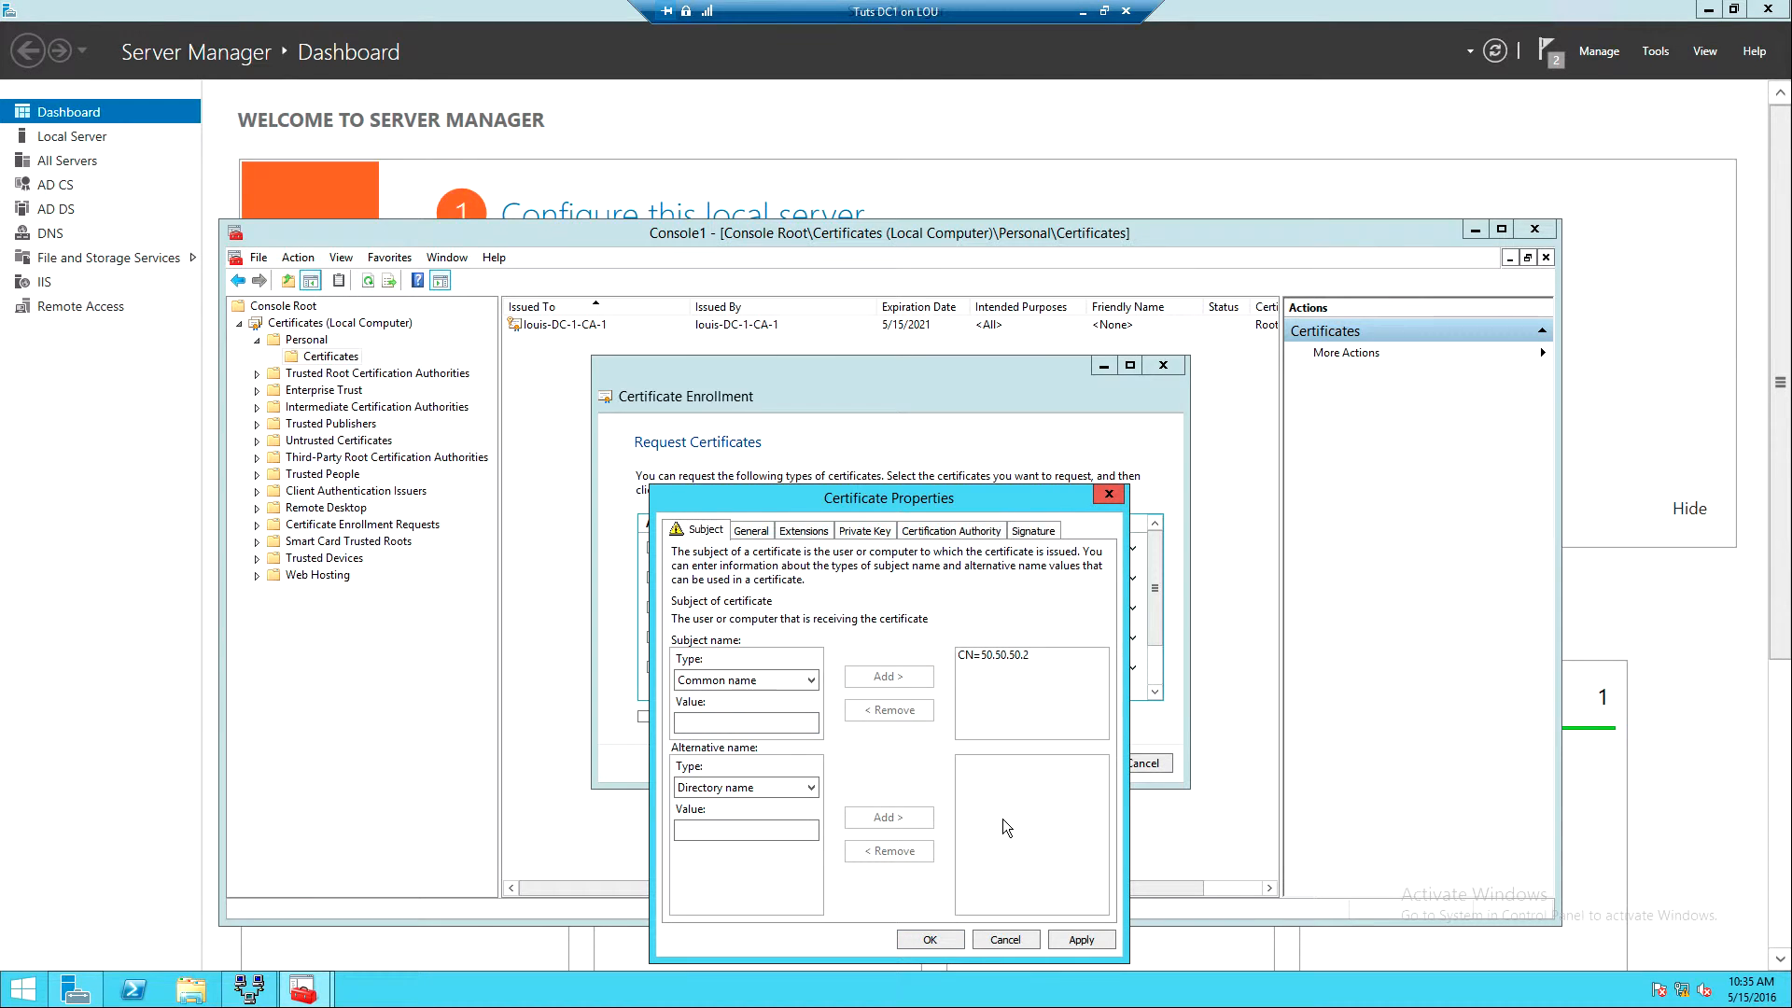
pyautogui.click(1081, 939)
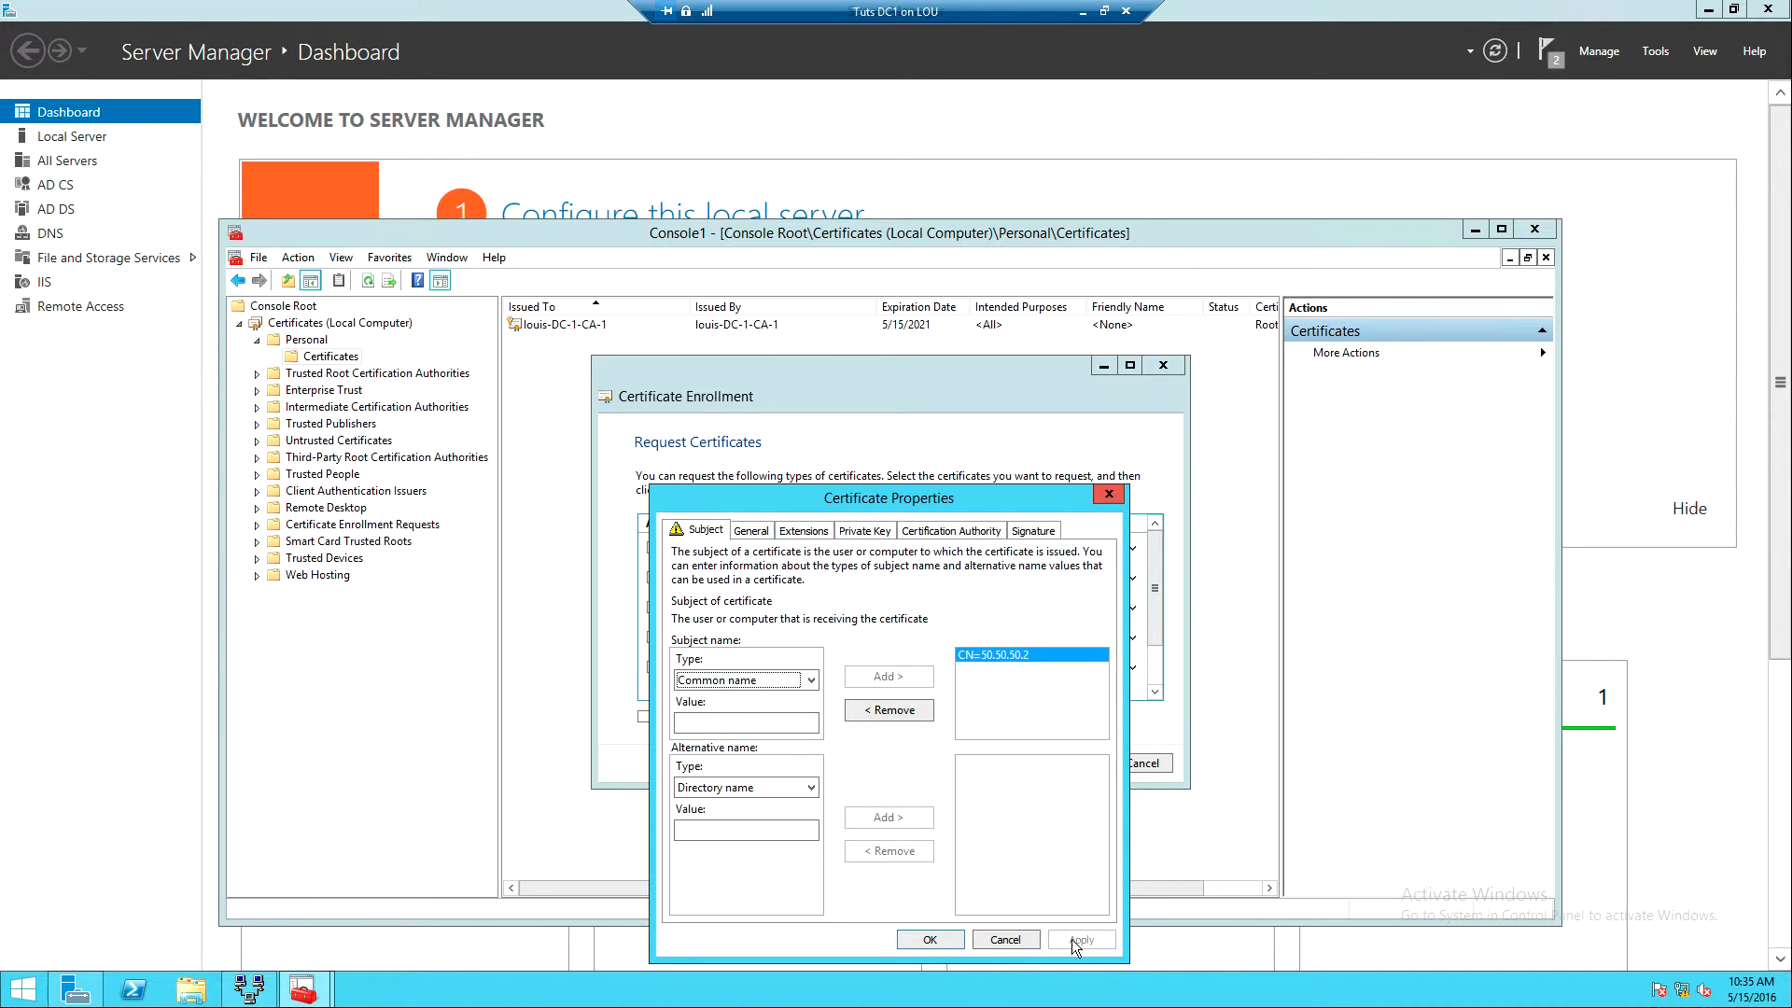
pyautogui.click(929, 939)
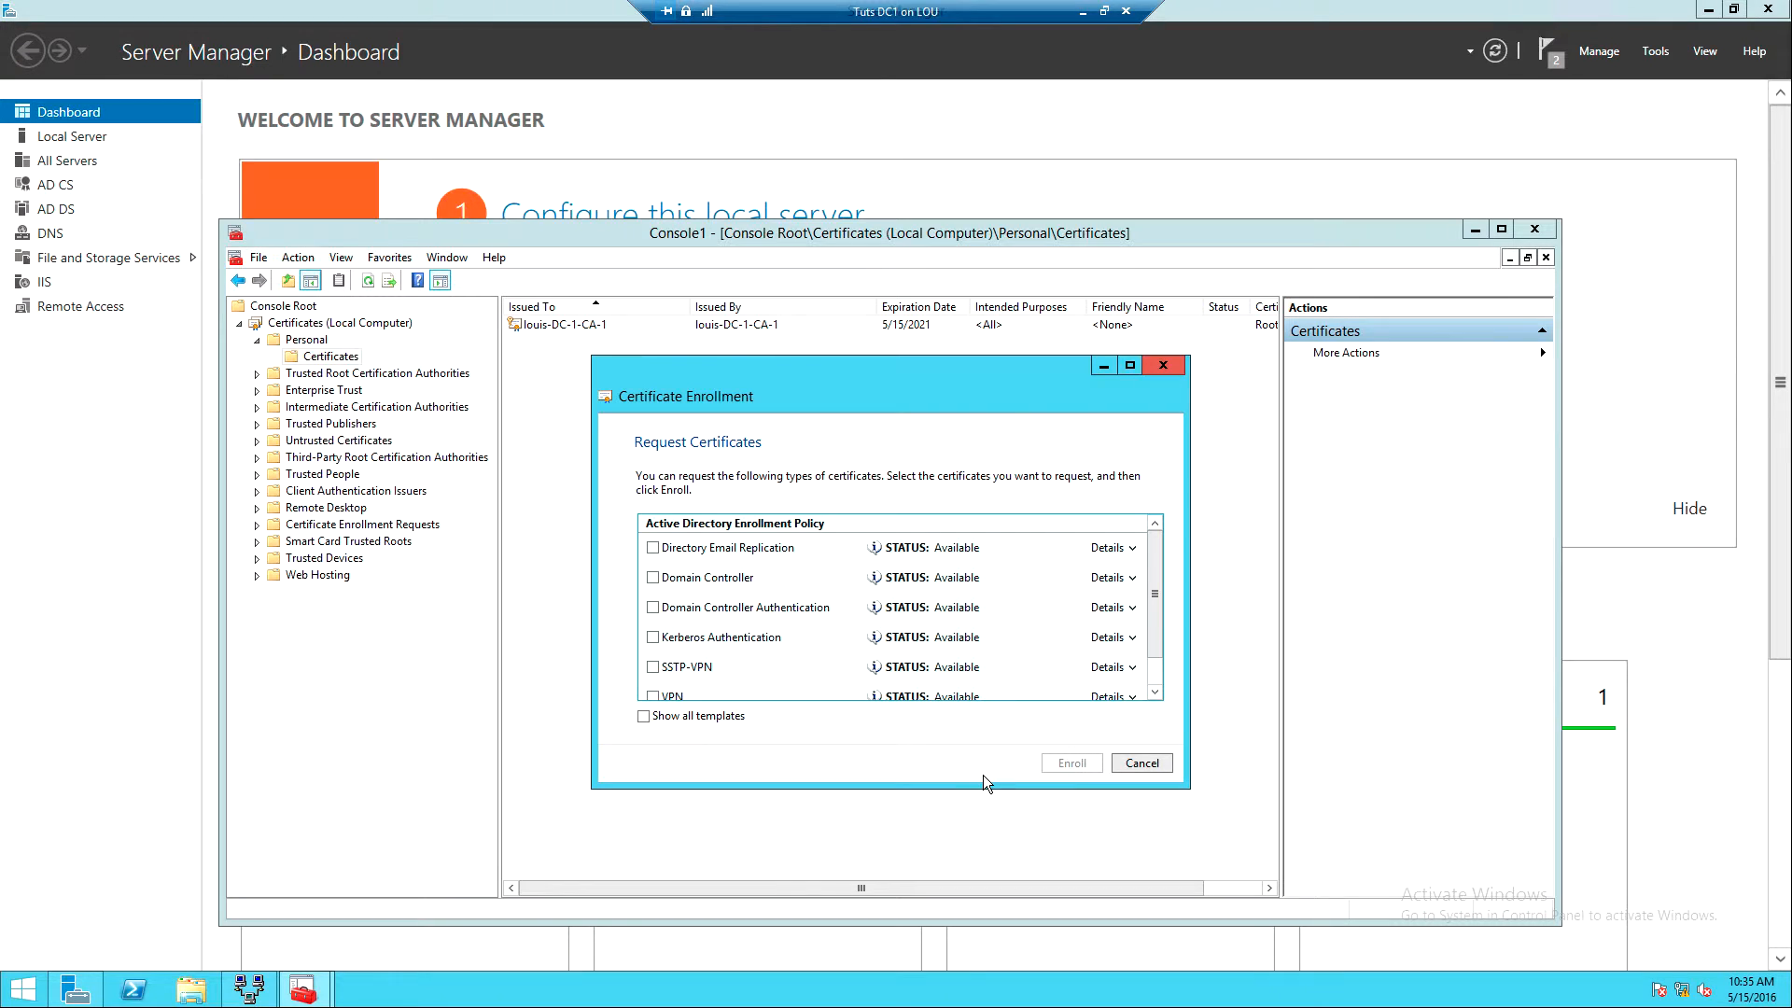
# - Check the SSTP-VPN template, enroll it, and finish once enrollment succeeds
pyautogui.moveTo(1151, 601); pyautogui.dragTo(1156, 675)
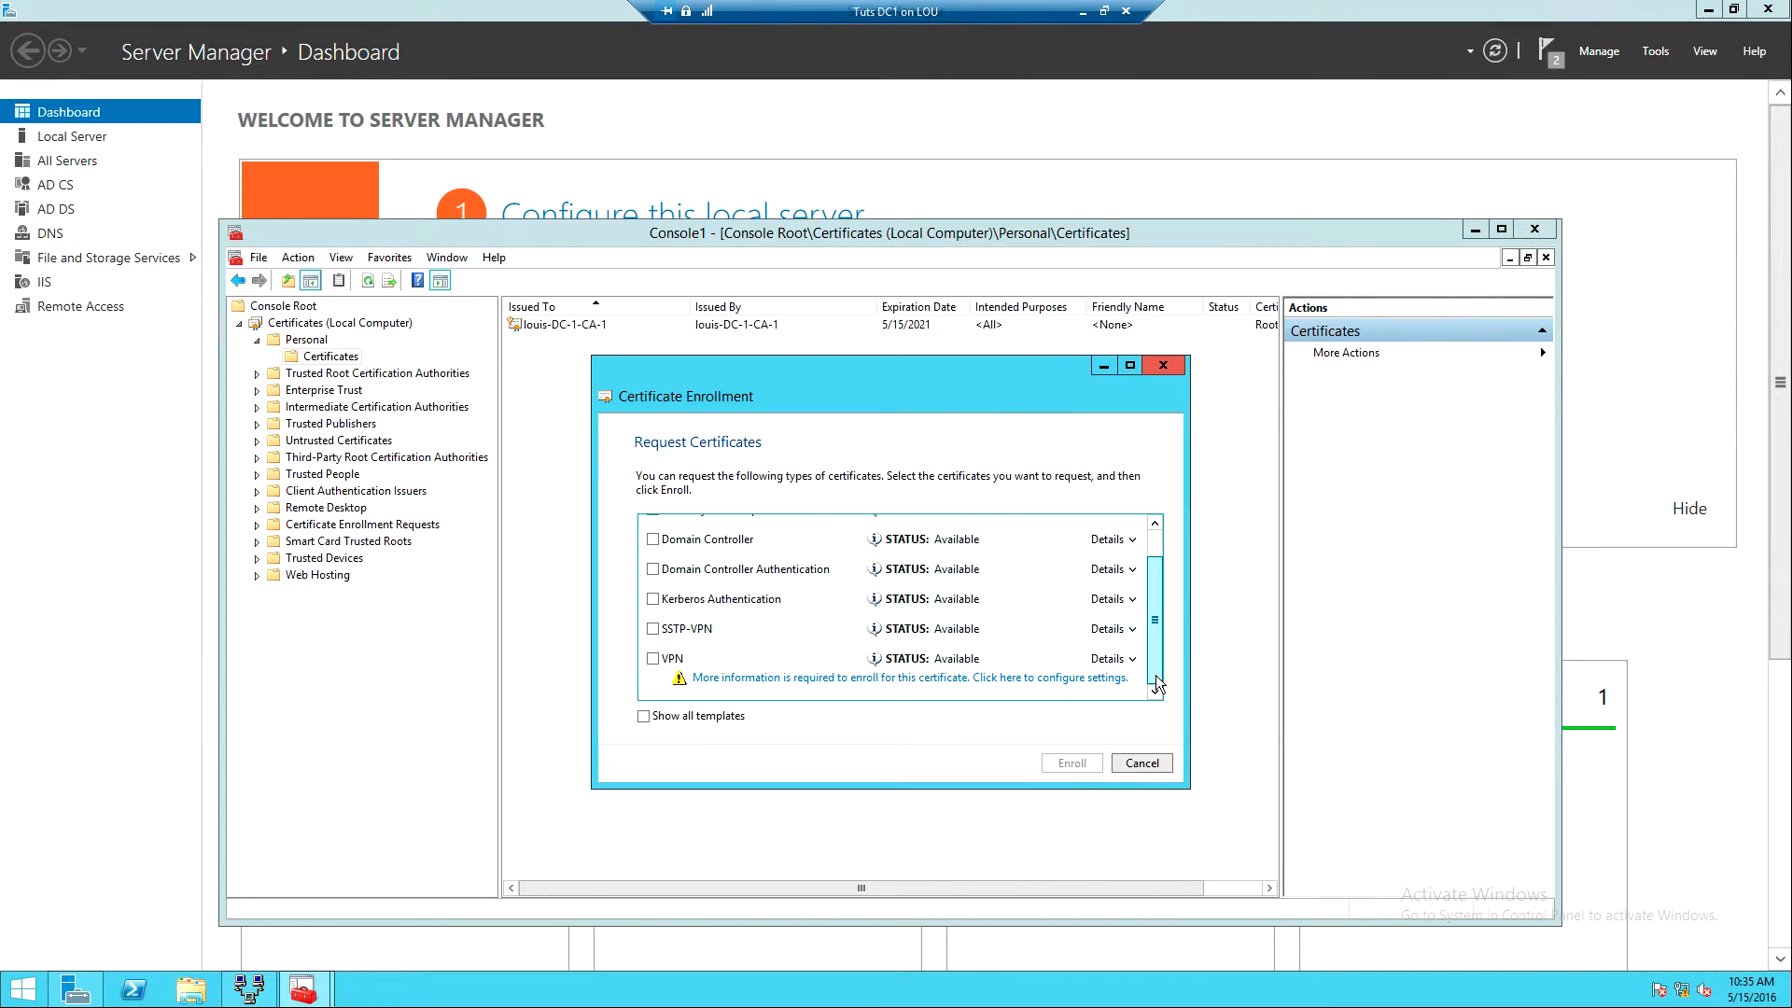
pyautogui.click(654, 629)
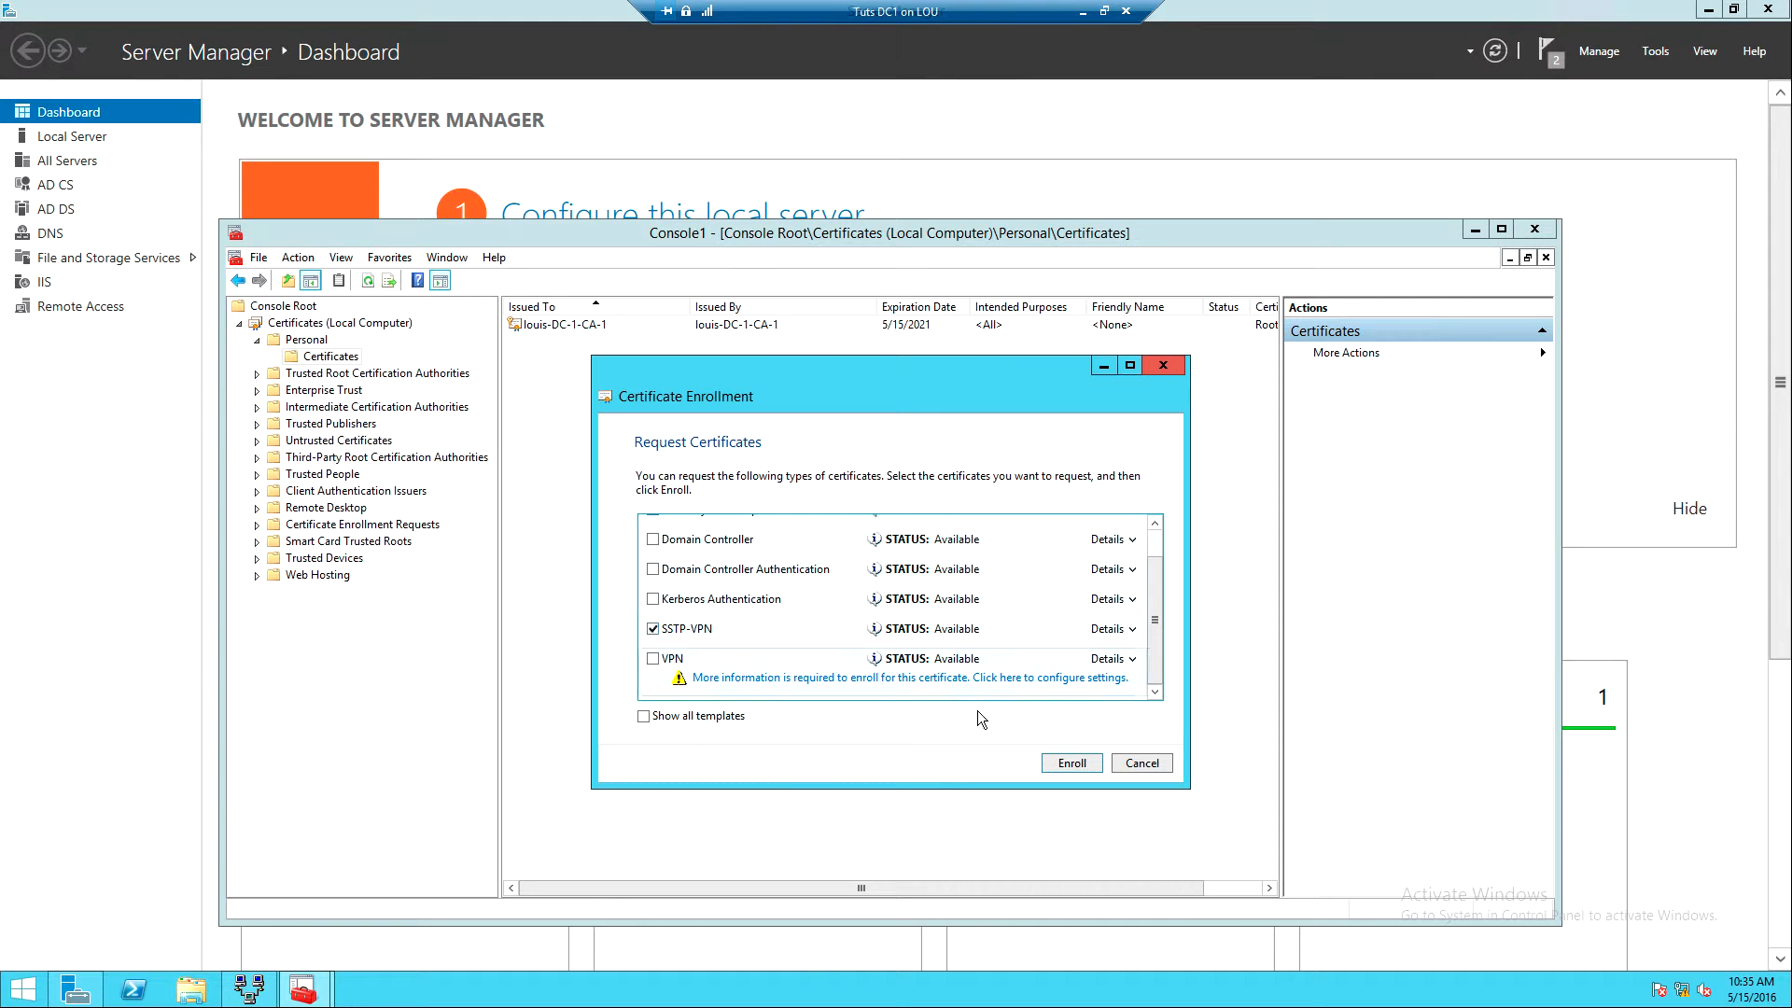
pyautogui.click(1070, 762)
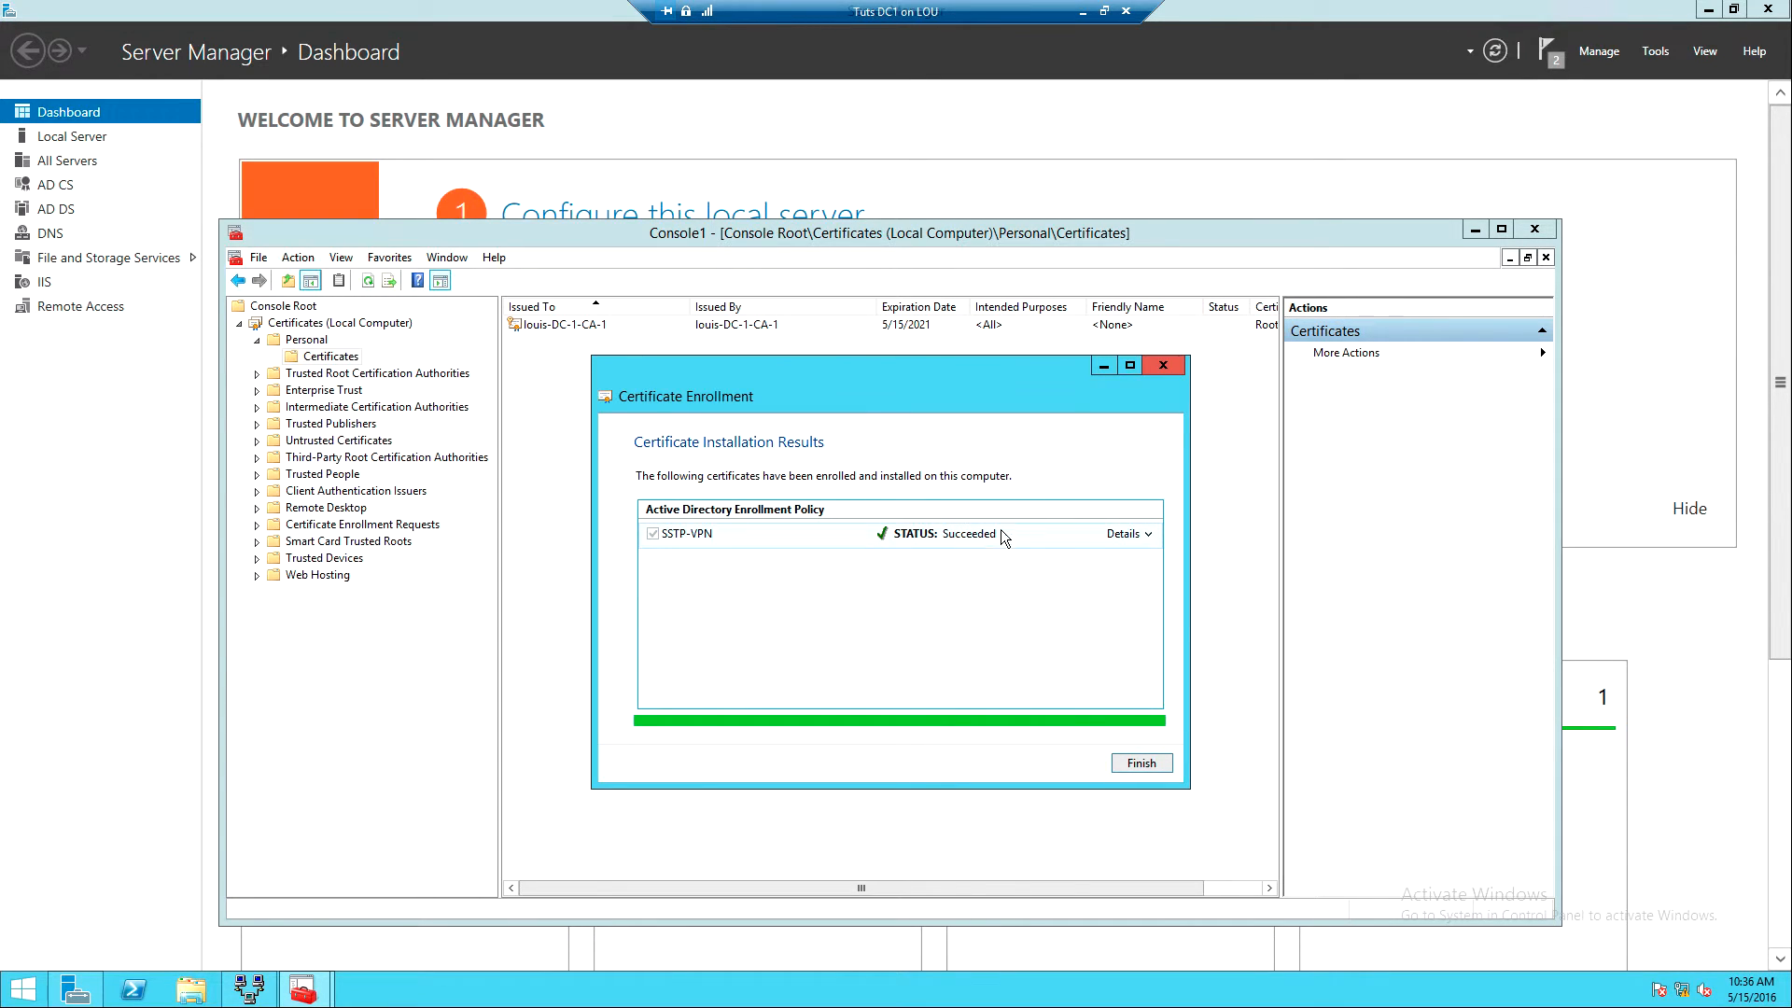
pyautogui.click(1139, 764)
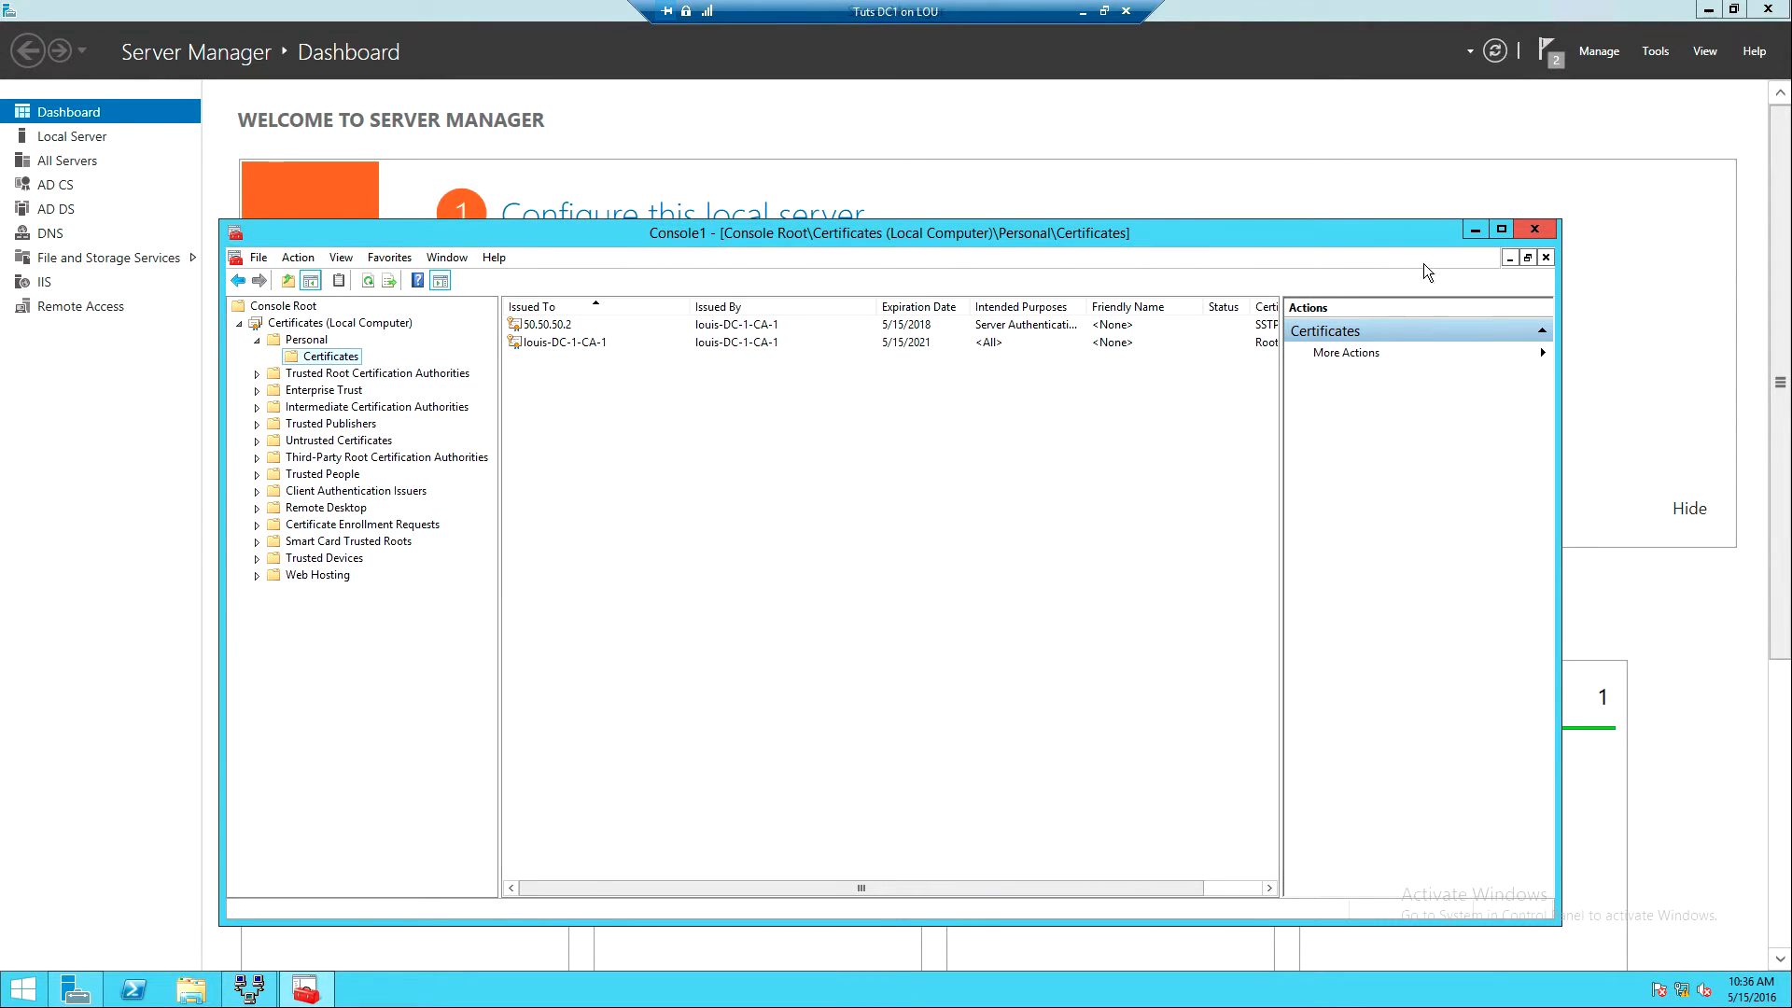
# - Close the certificates console, answering its save prompt, and close the old Routing and Remote Access window
pyautogui.click(1536, 226)
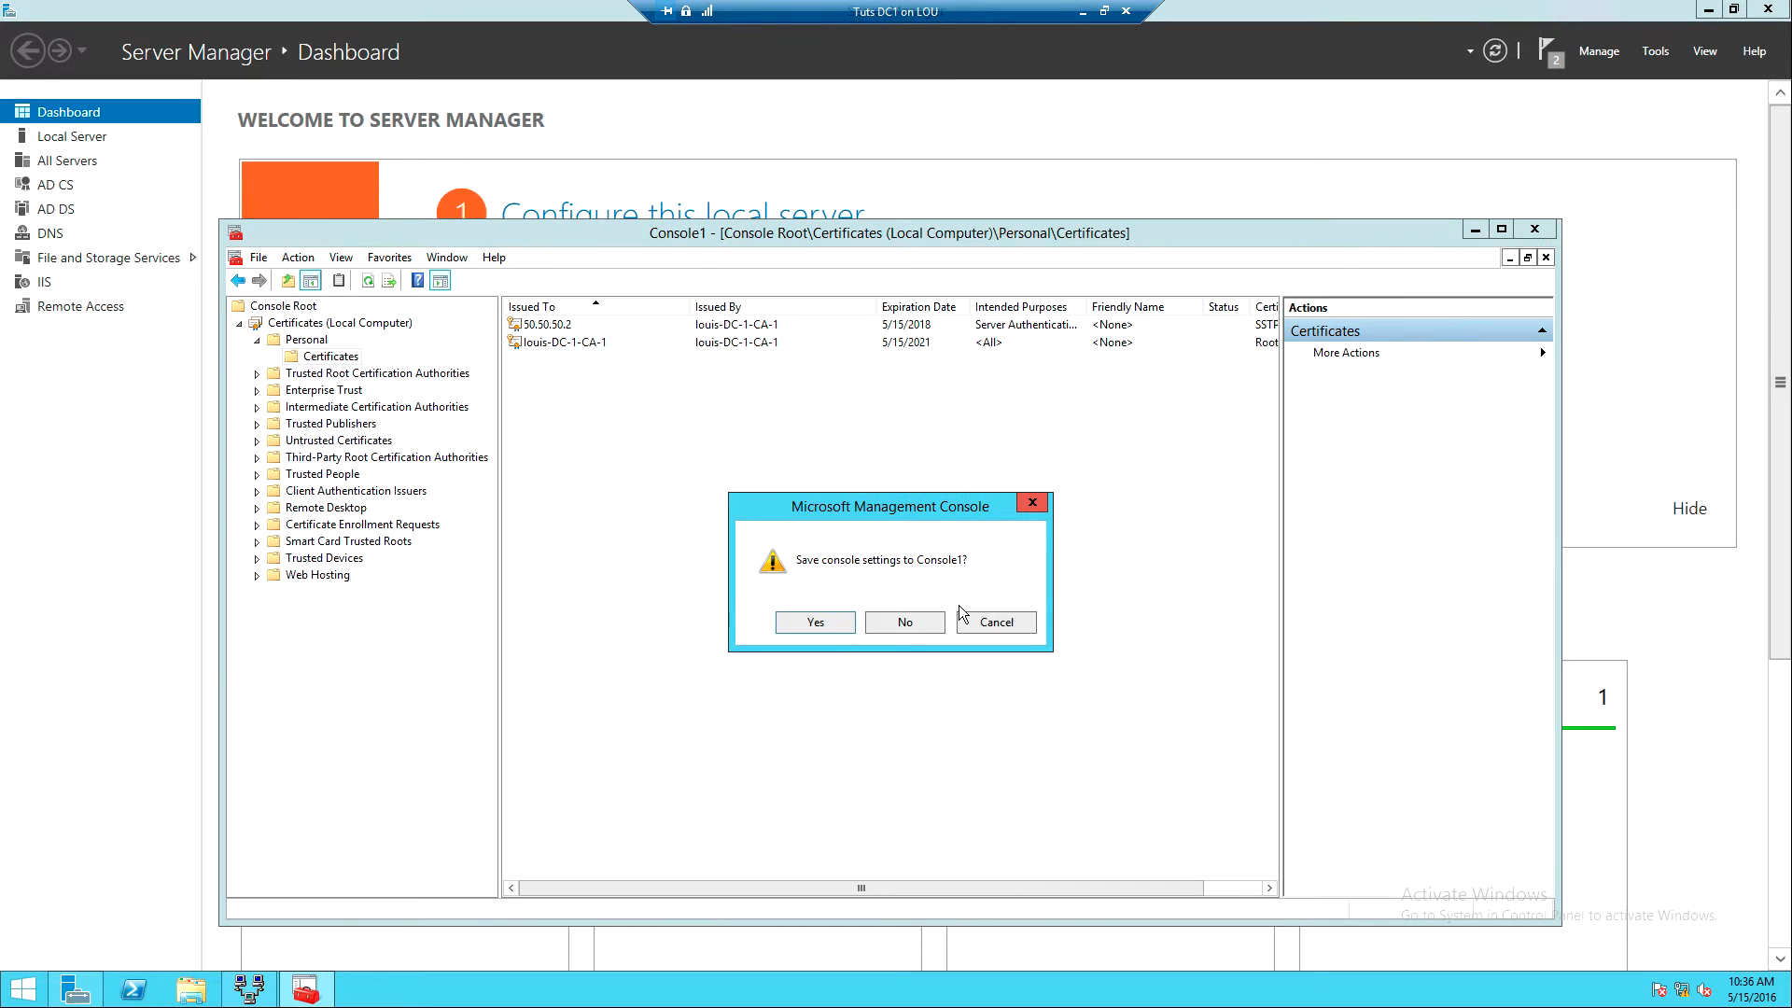
pyautogui.click(905, 621)
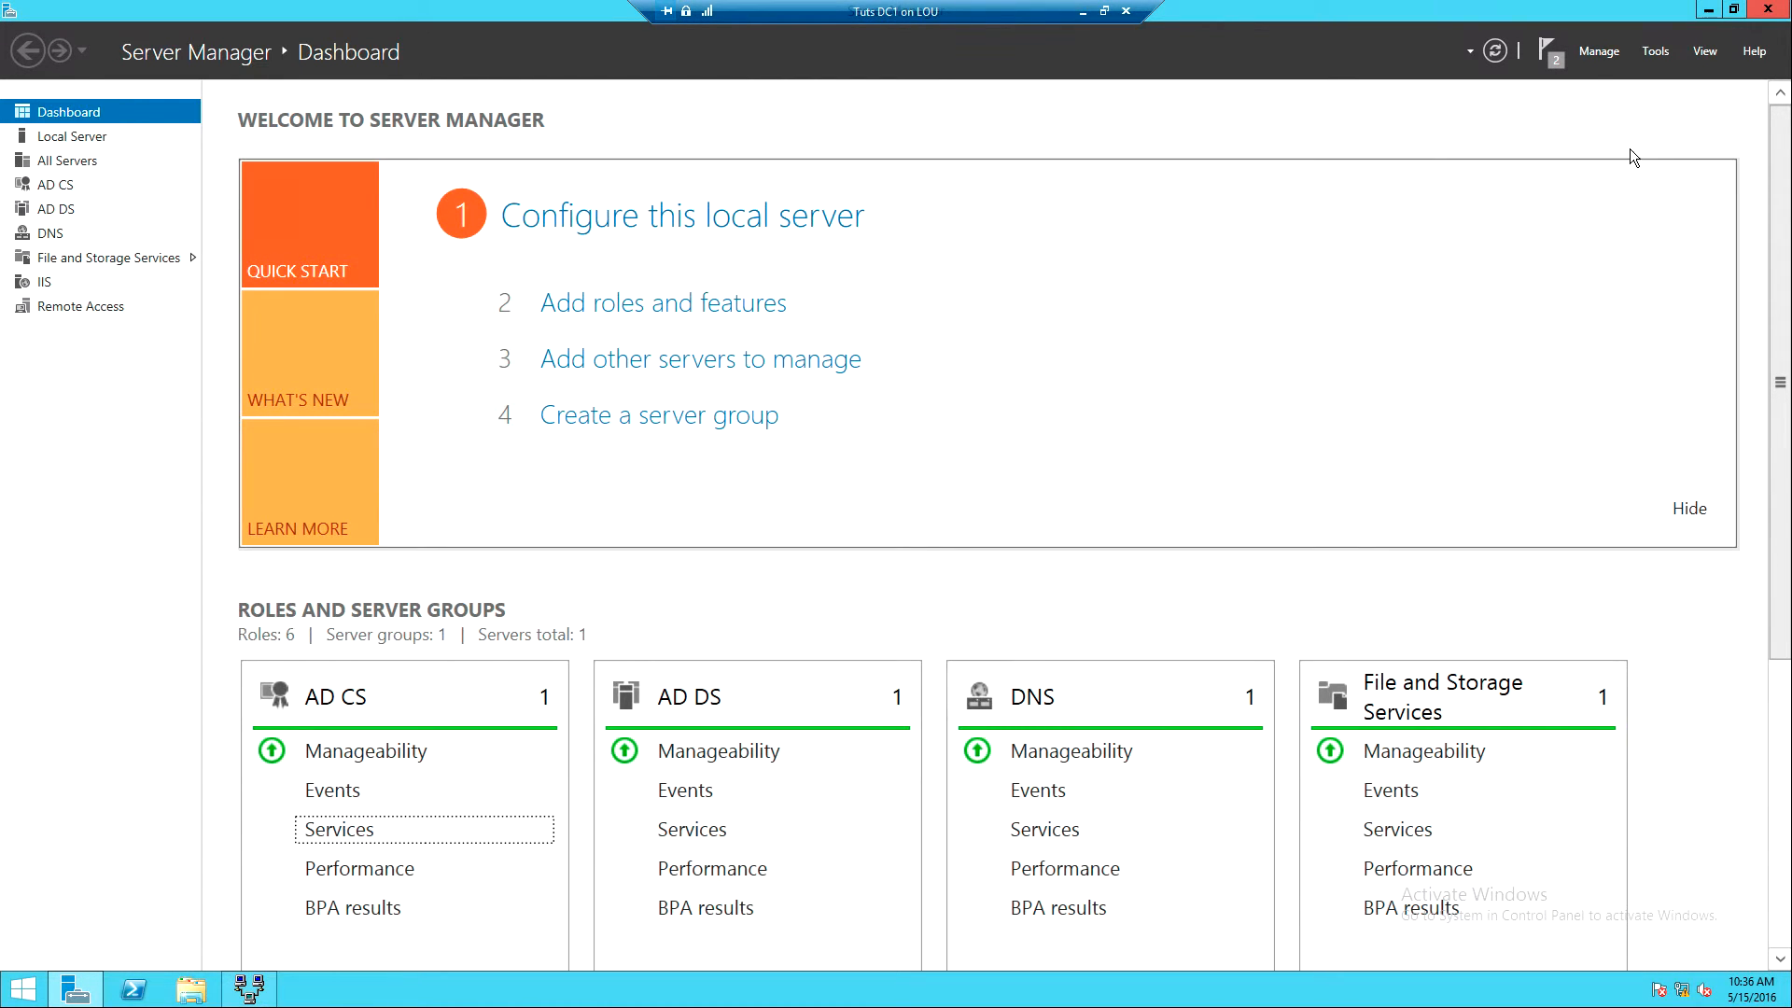
pyautogui.click(250, 988)
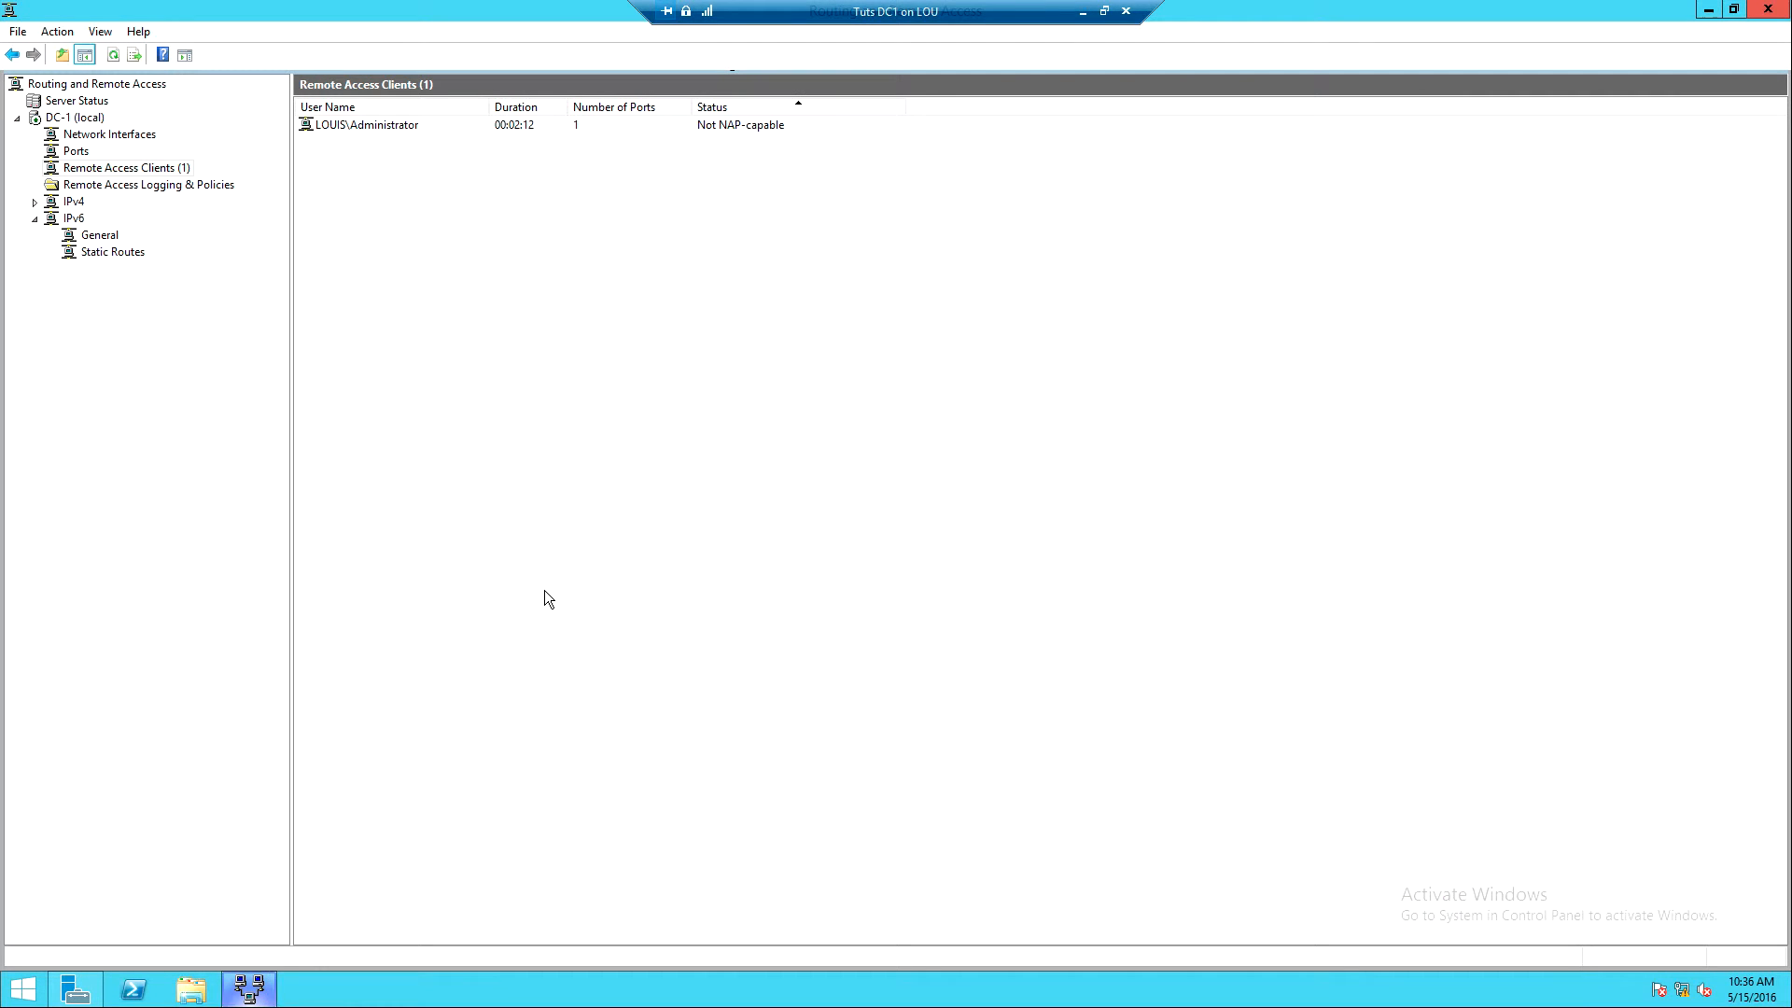
pyautogui.click(1767, 11)
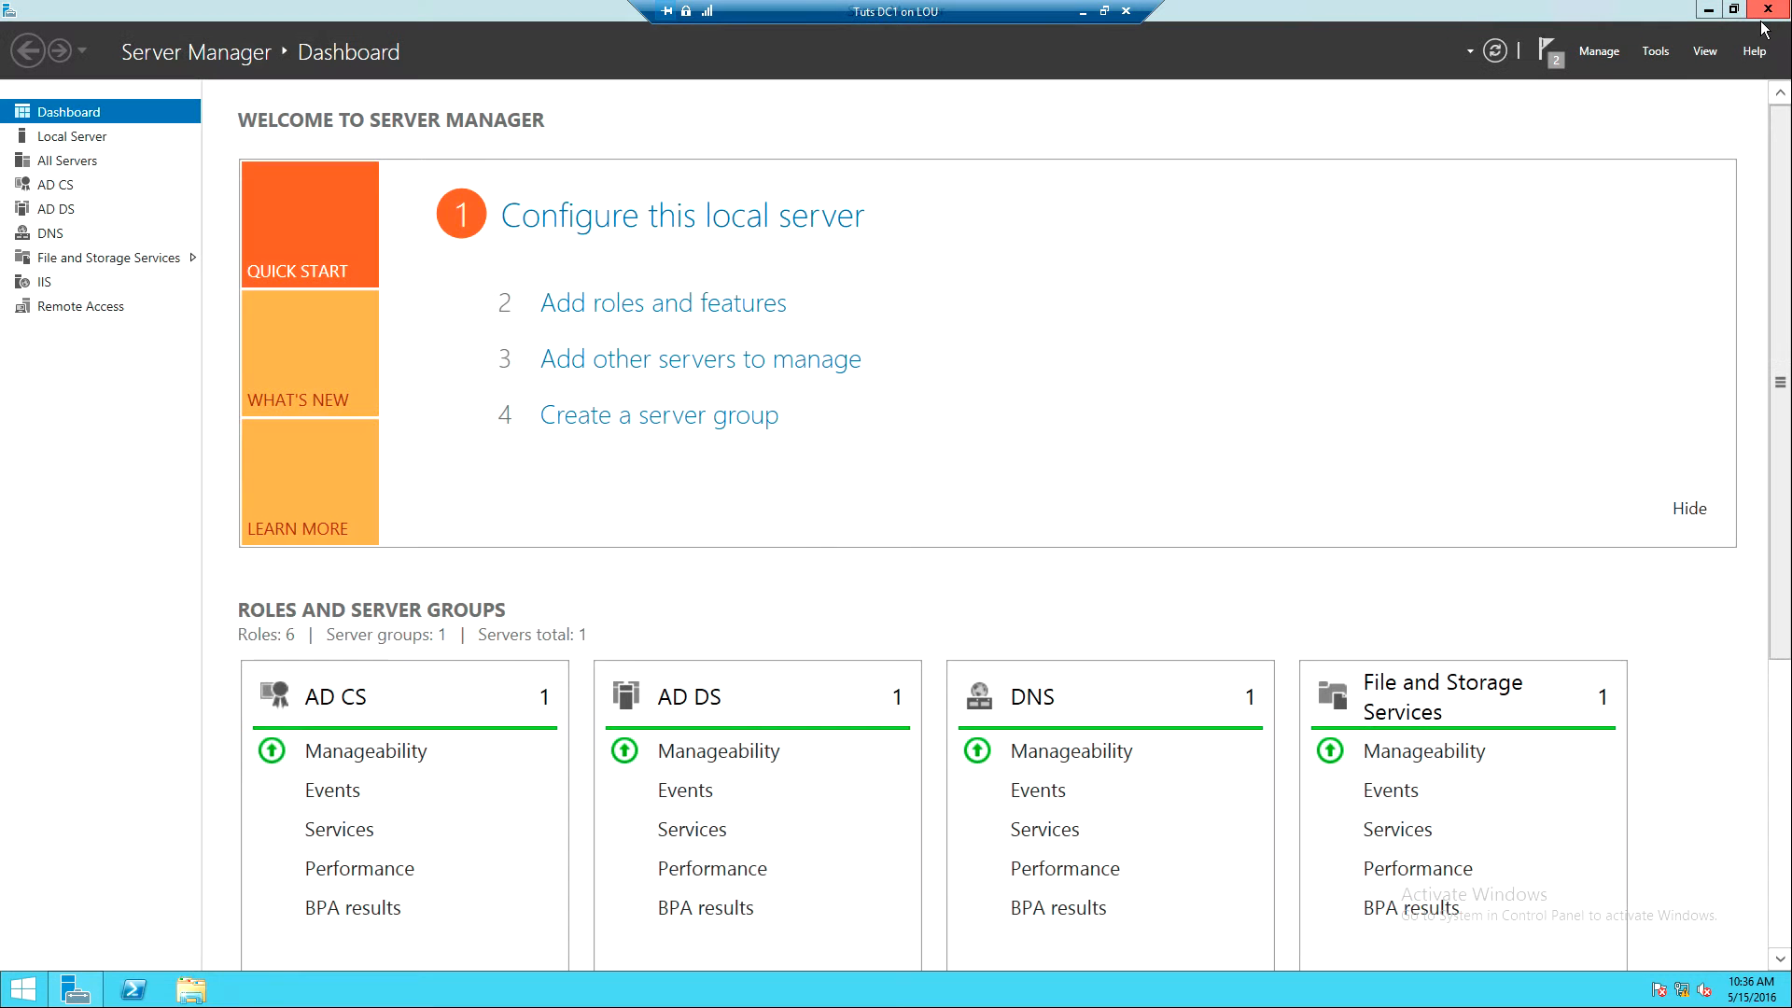
# - Relaunch Routing and Remote Access from Server Manager's Tools menu and select DC-1 (local)
pyautogui.click(1656, 48)
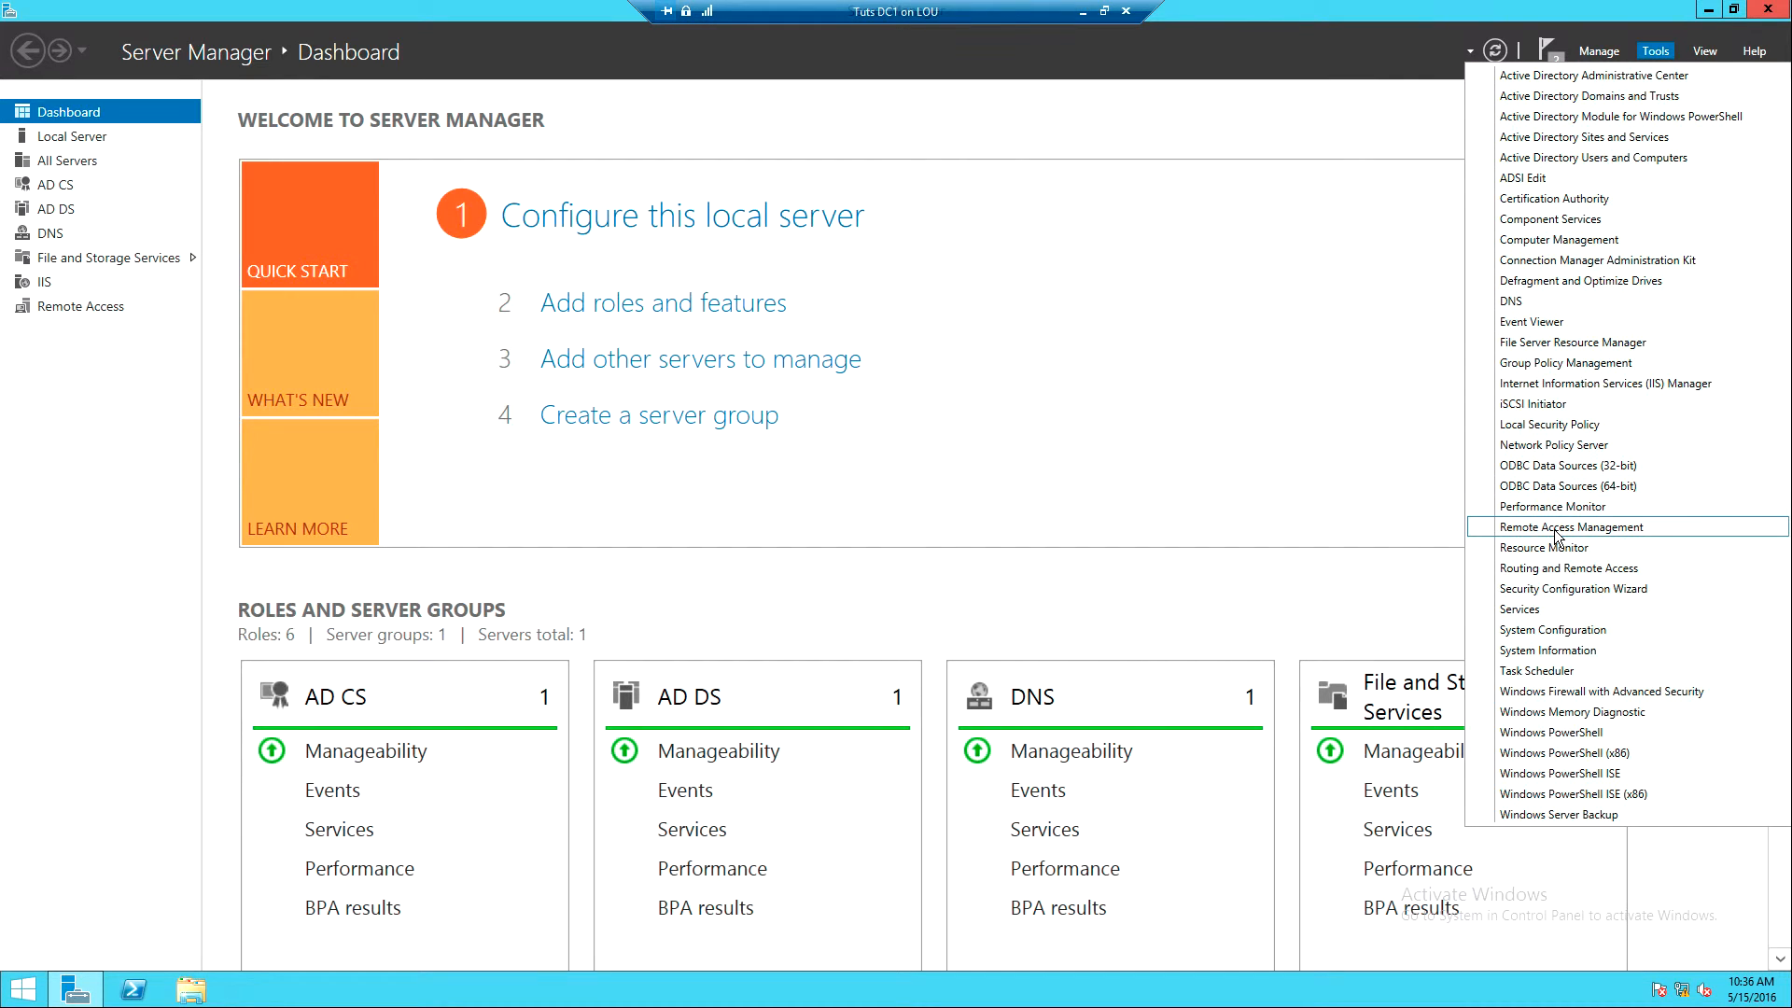
pyautogui.click(1556, 569)
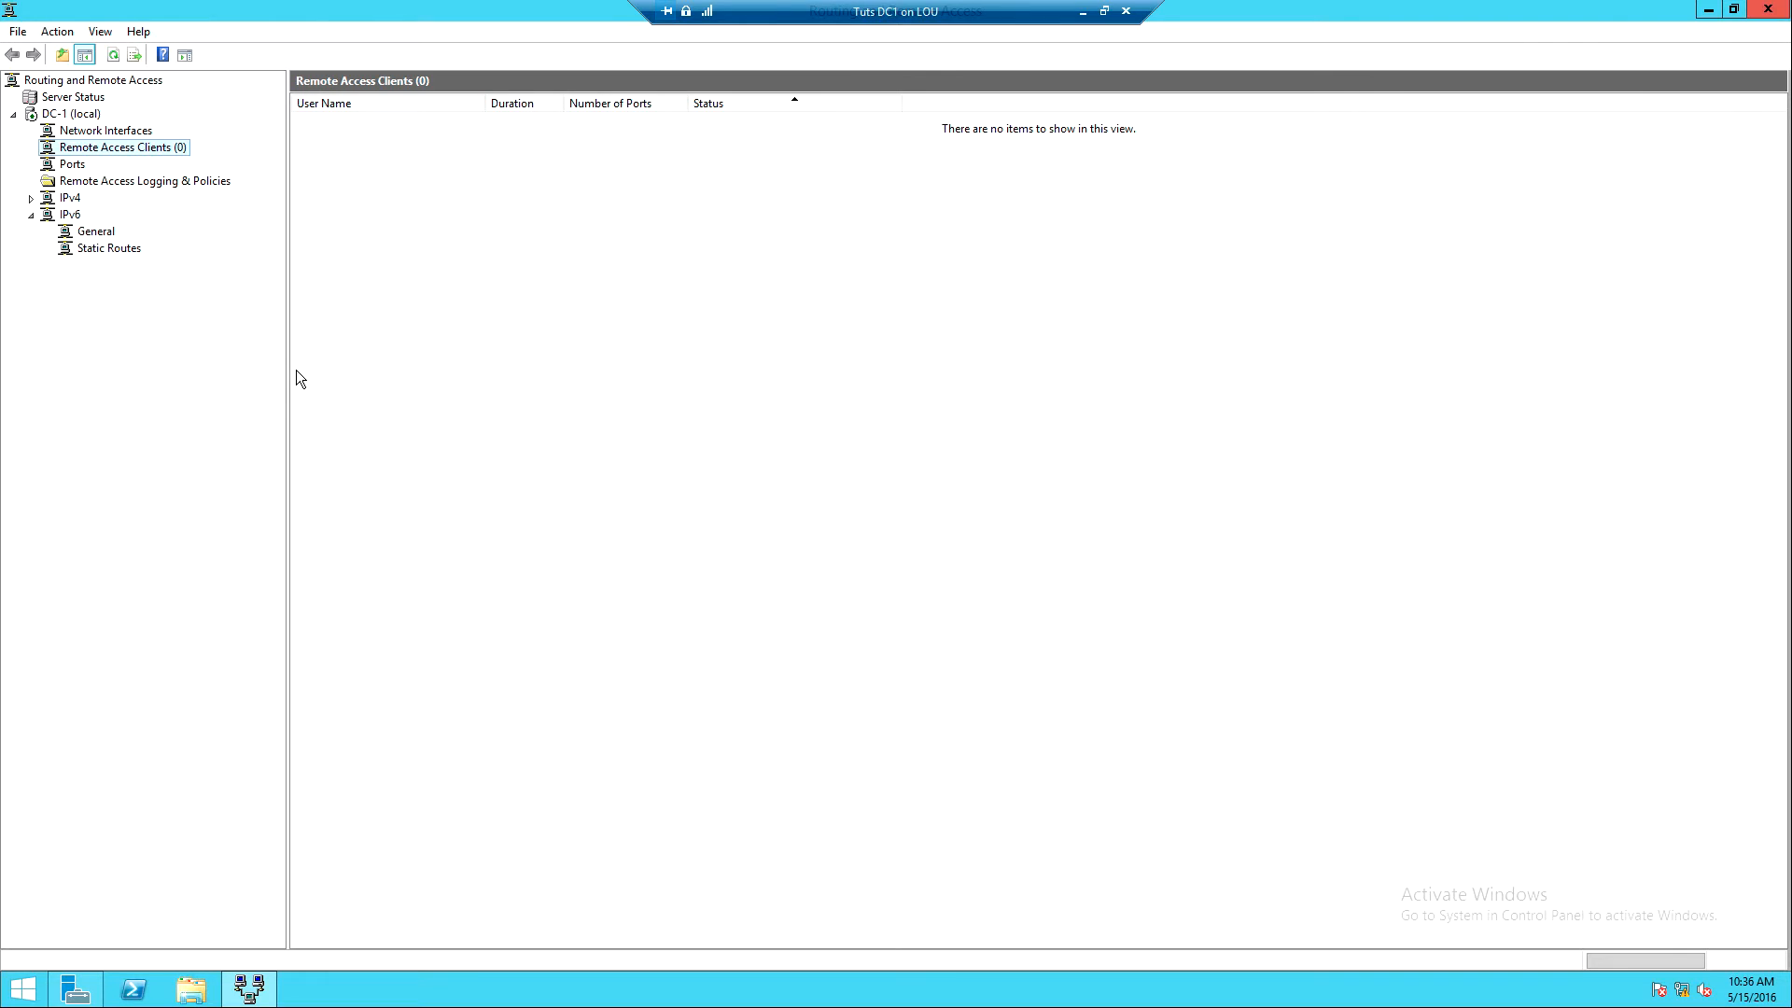
pyautogui.click(58, 116)
# - In DC-1 (local) Security properties, choose the 50.50.50.2 SSL certificate, enable Use HTTP, and apply
pyautogui.rightClick(58, 115)
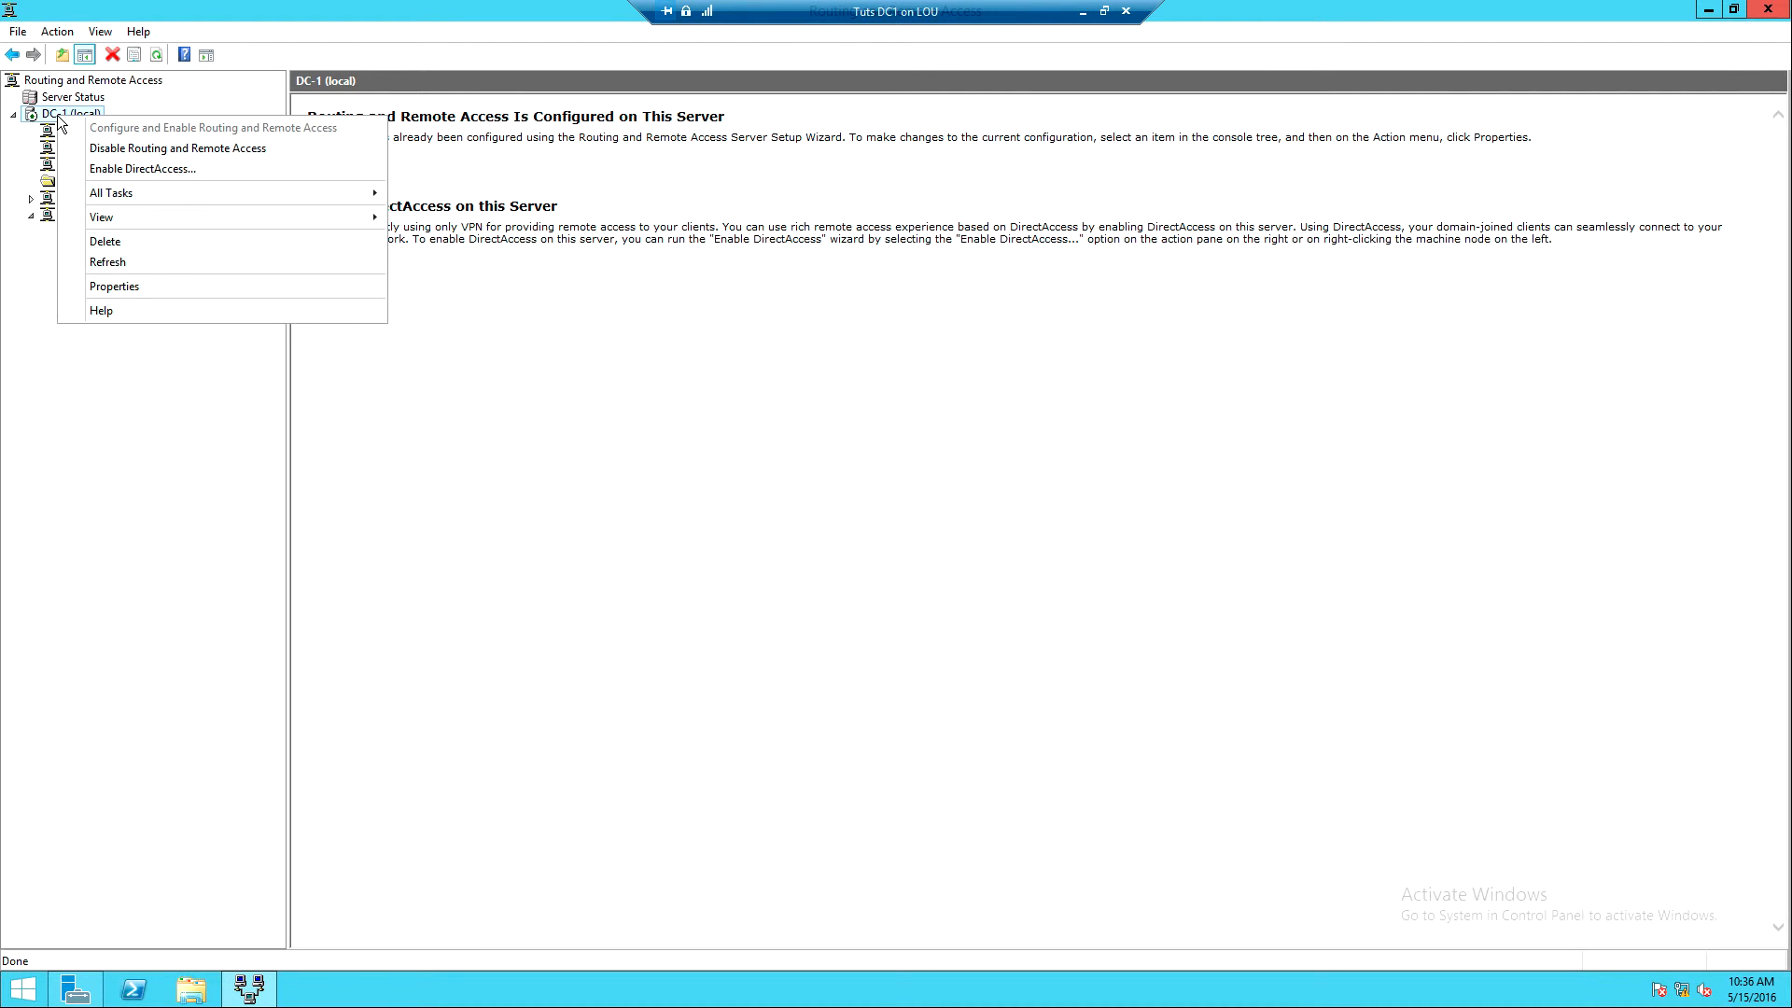
pyautogui.click(142, 286)
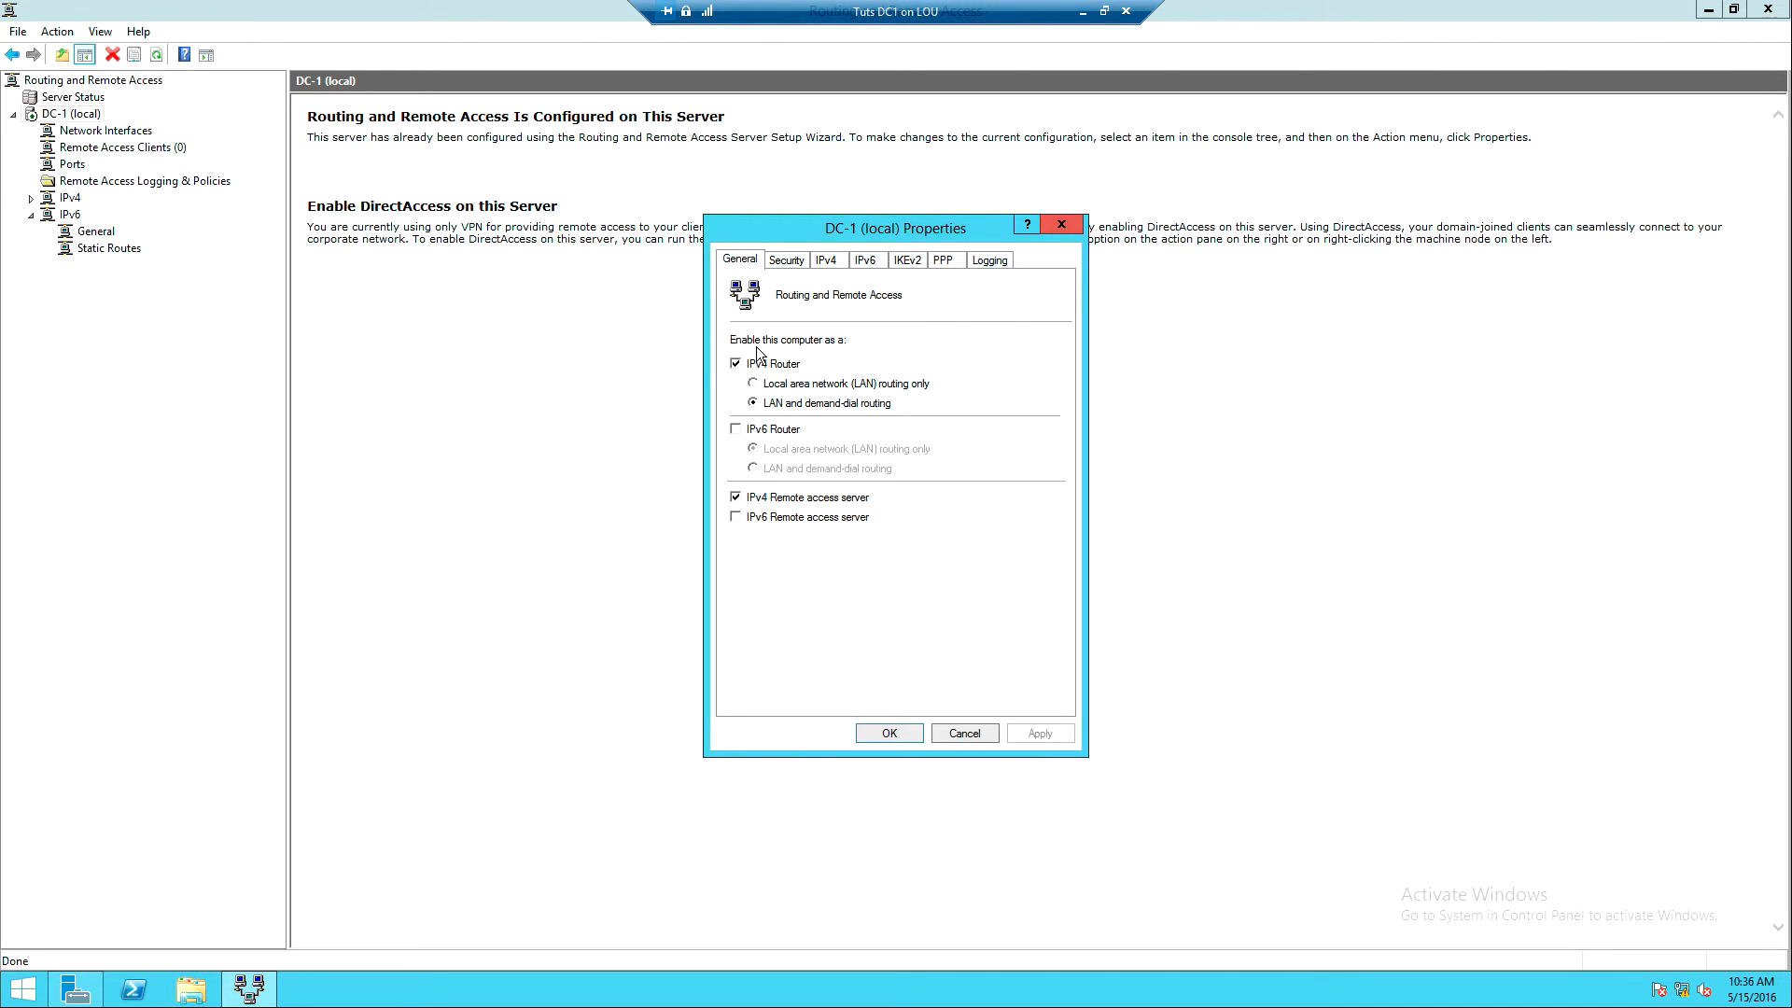
pyautogui.click(786, 264)
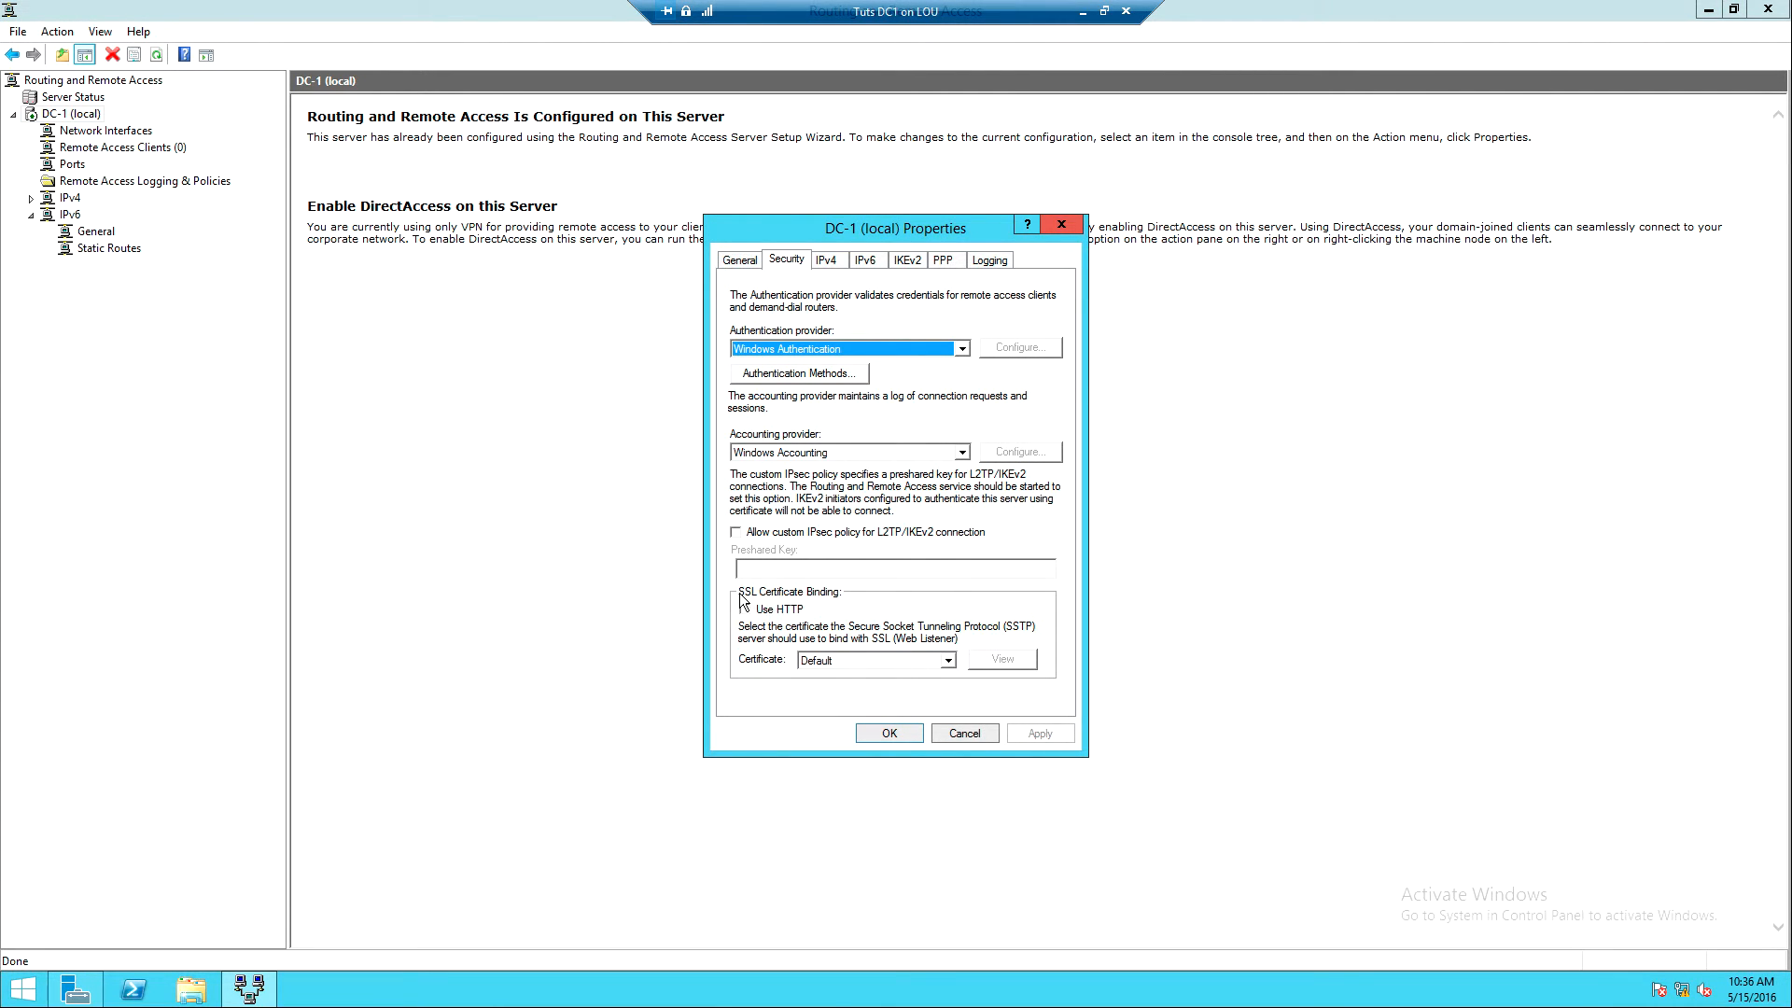
pyautogui.click(948, 662)
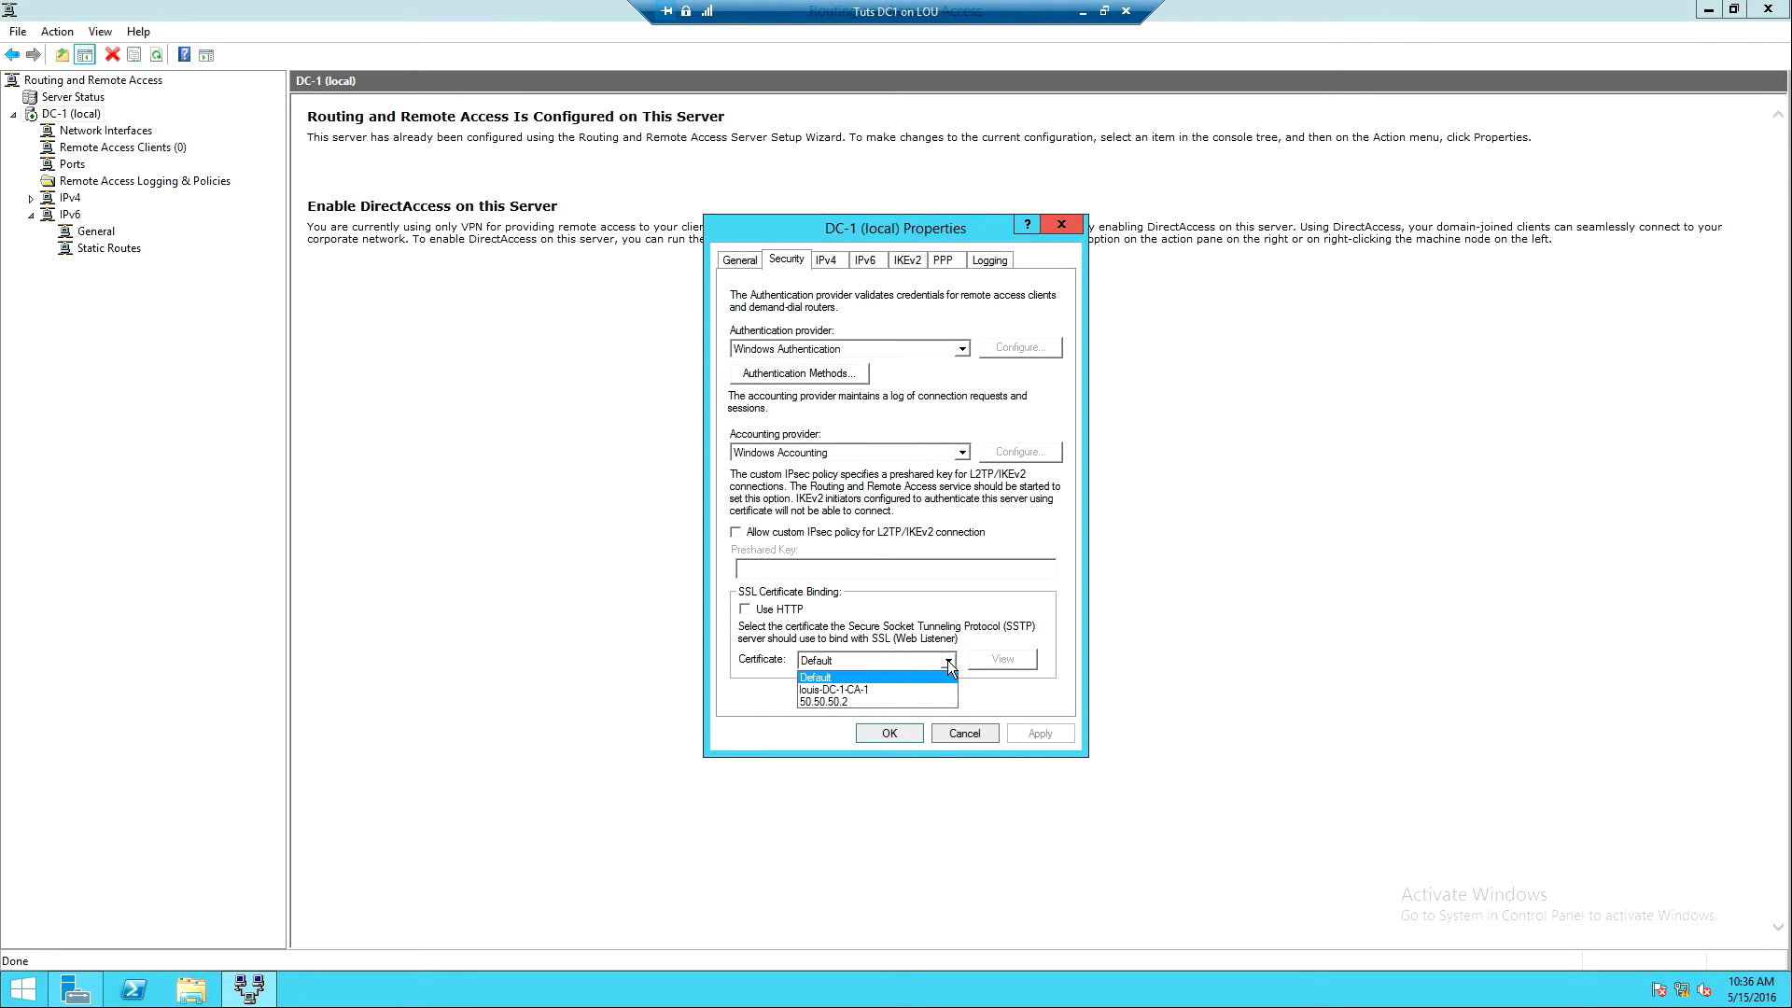
pyautogui.click(827, 702)
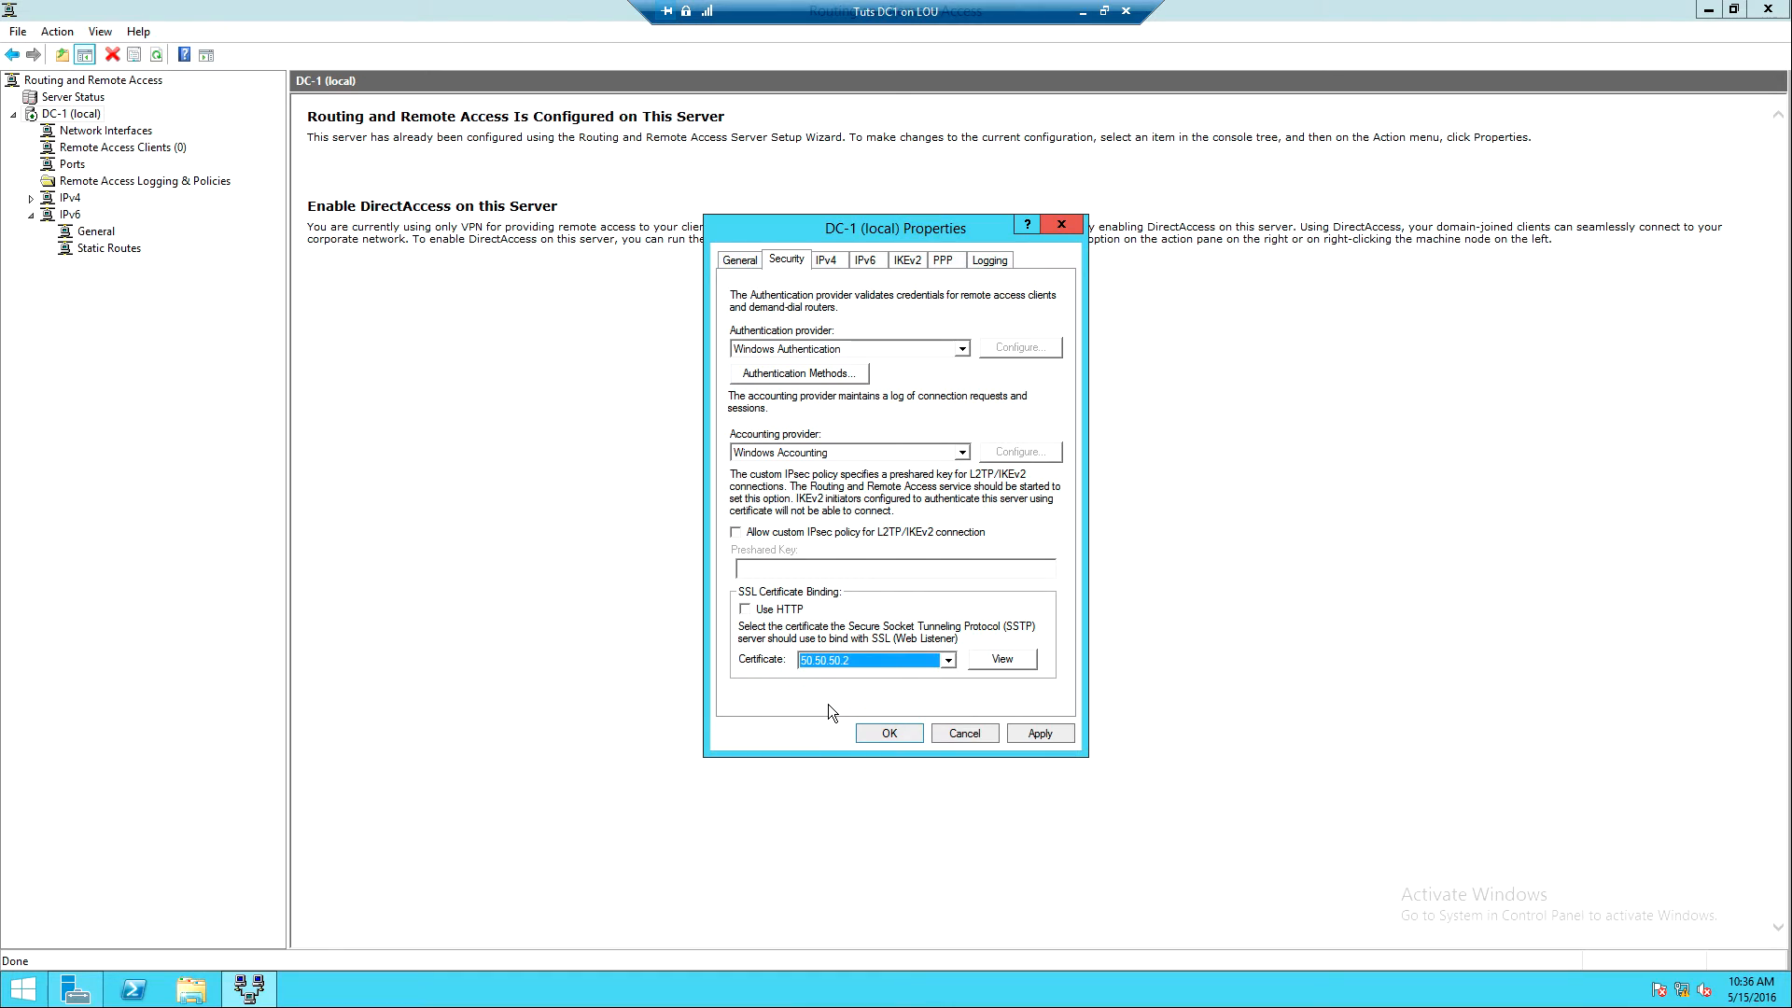
pyautogui.click(745, 609)
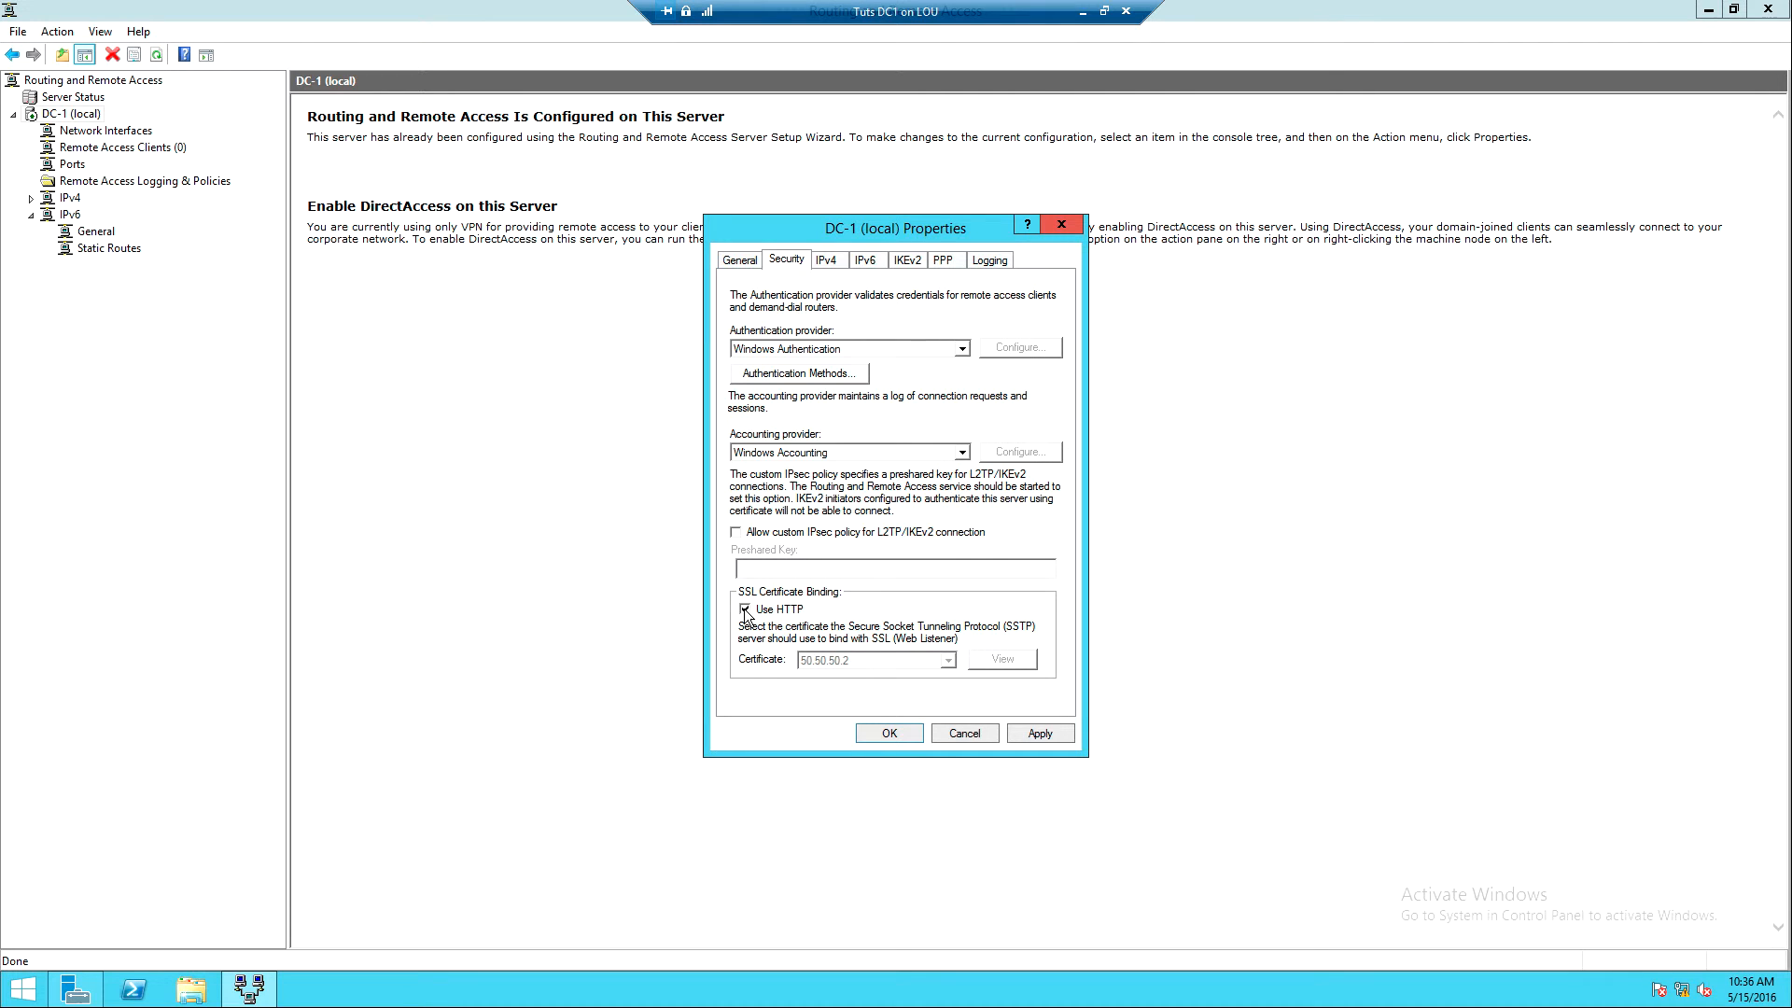
pyautogui.click(1036, 734)
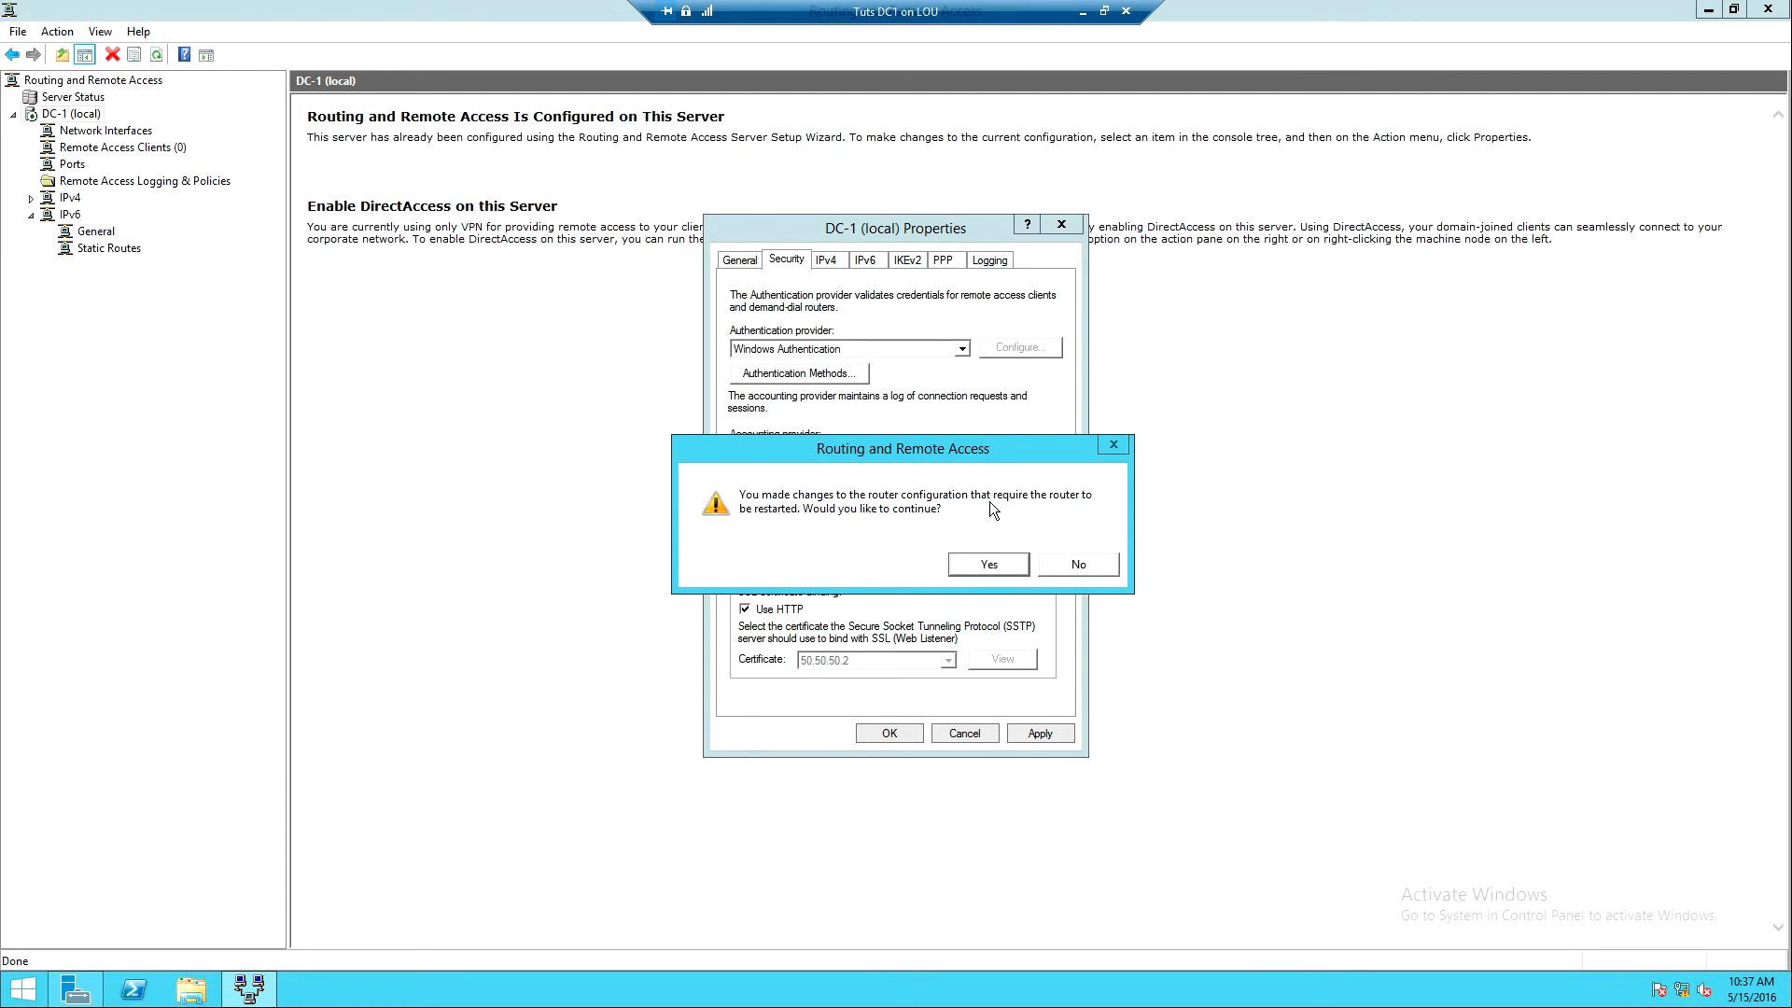
# - Accept the routing service restart, close the server properties, and minimize the remote session
pyautogui.click(987, 565)
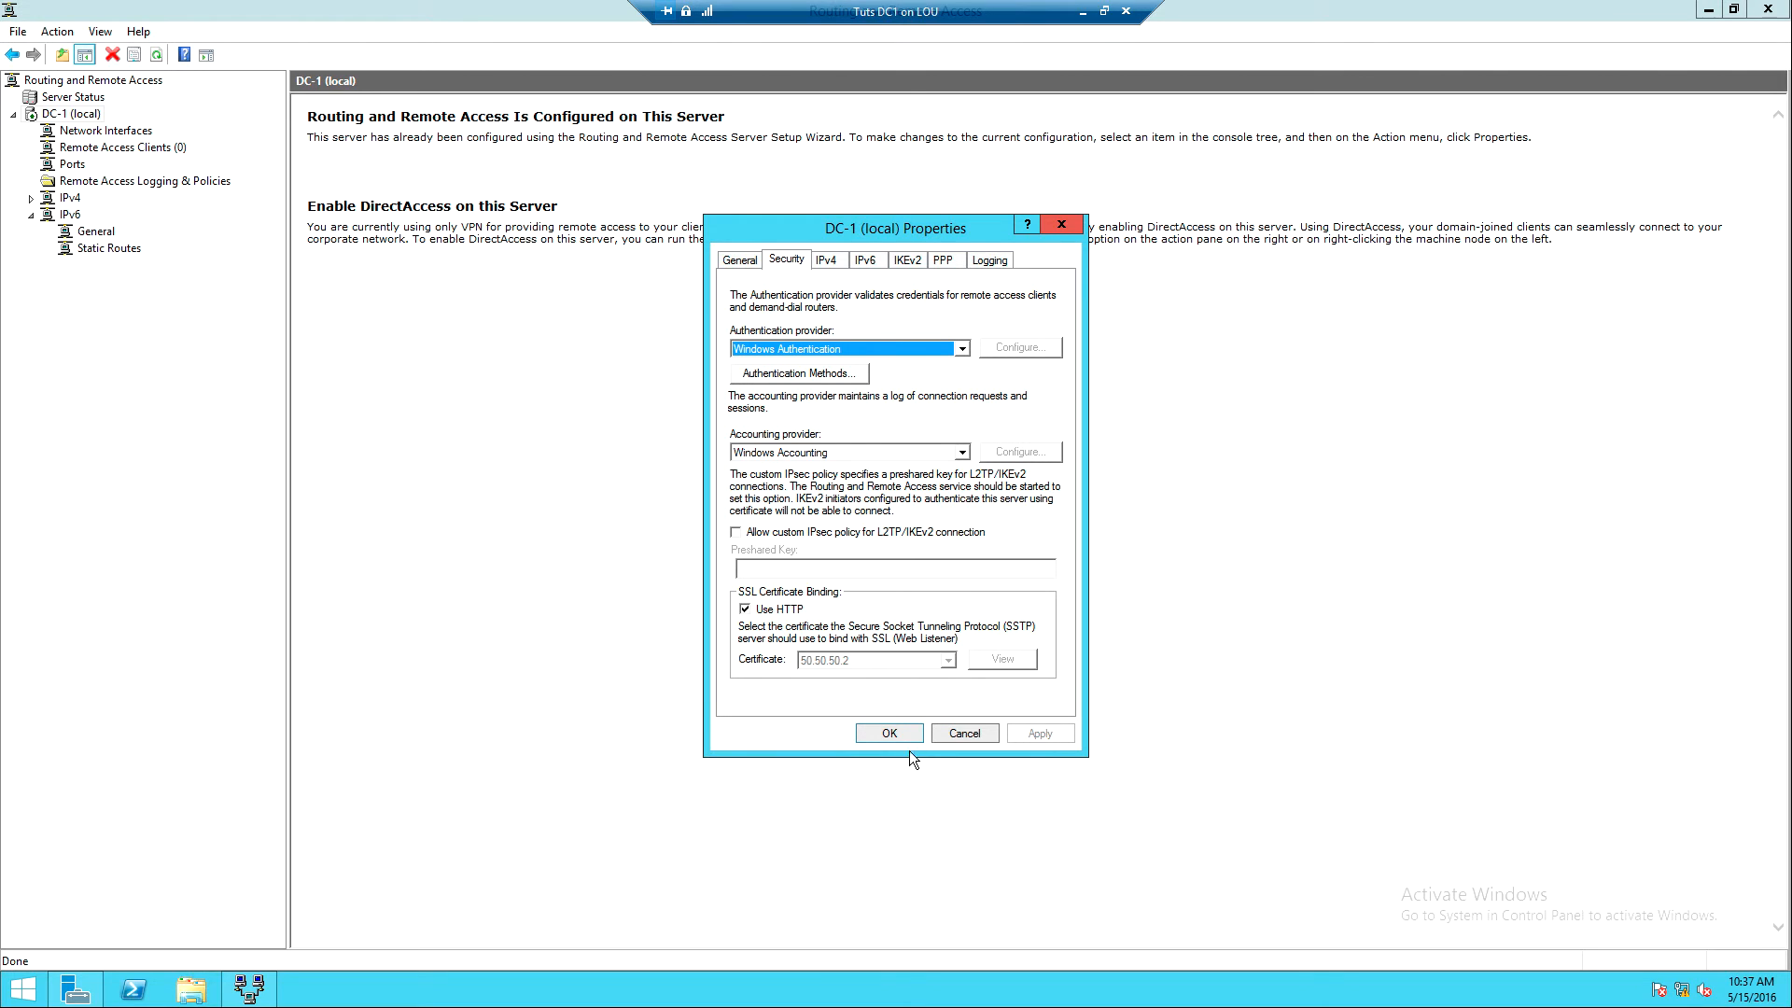
pyautogui.click(884, 731)
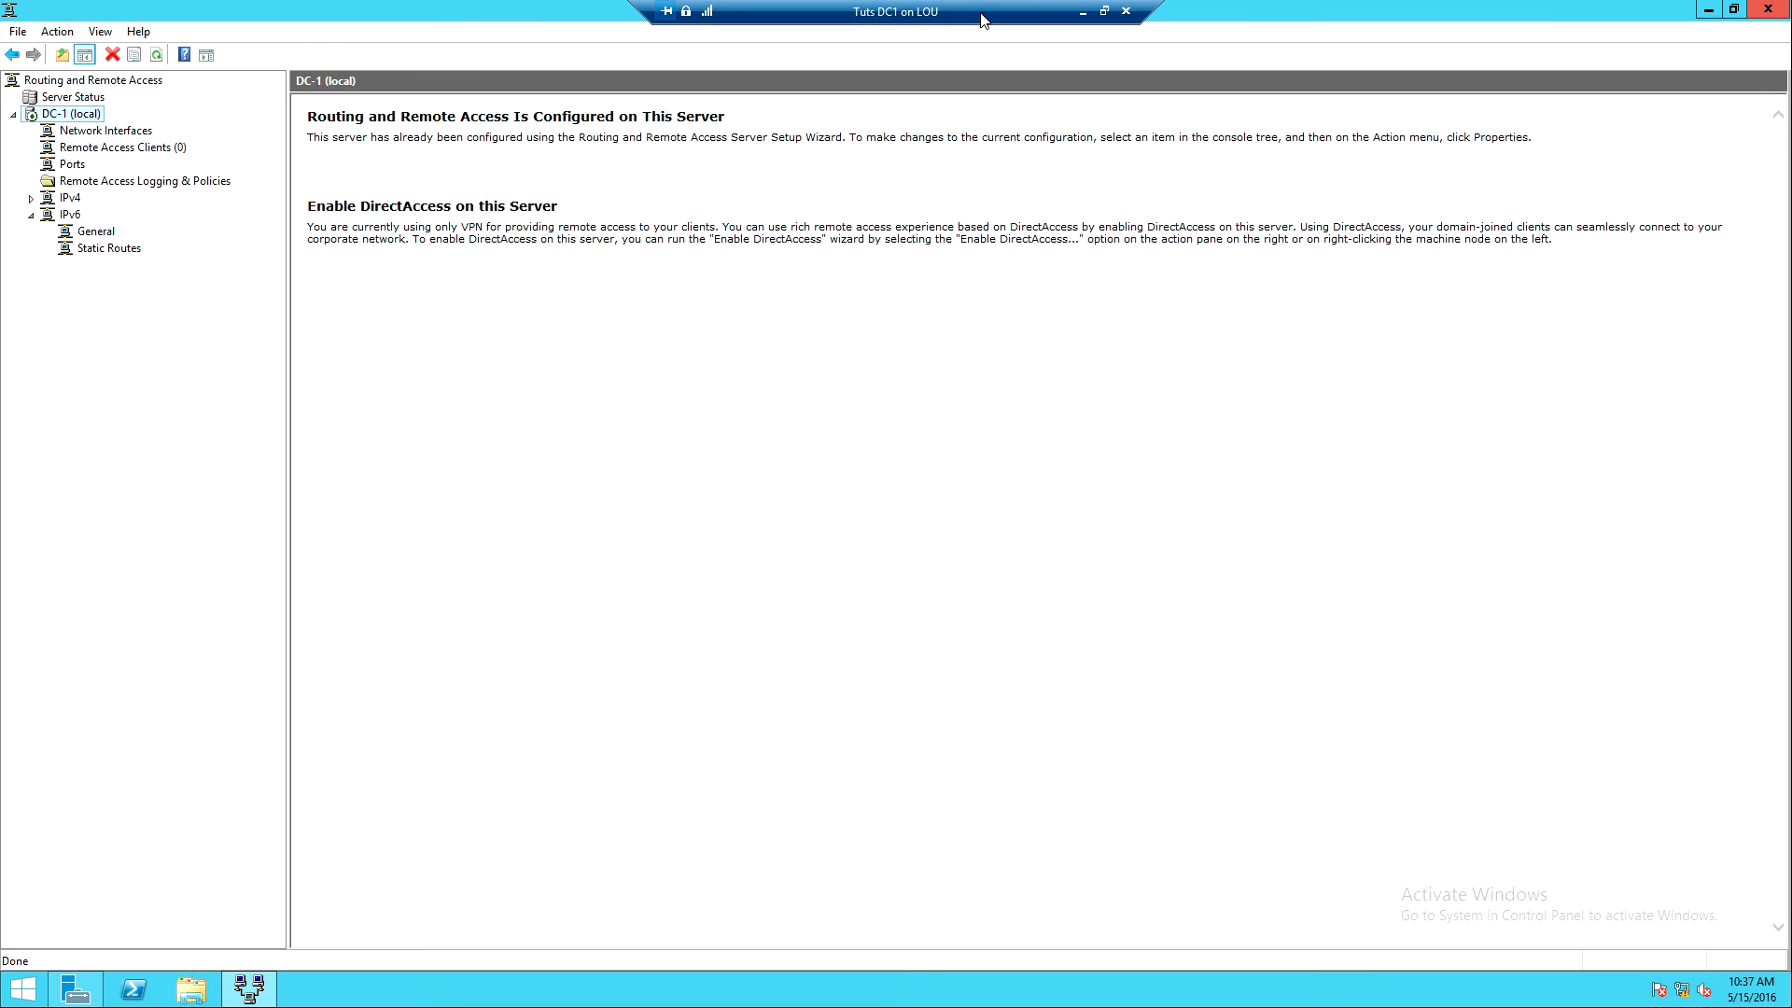
pyautogui.click(1083, 11)
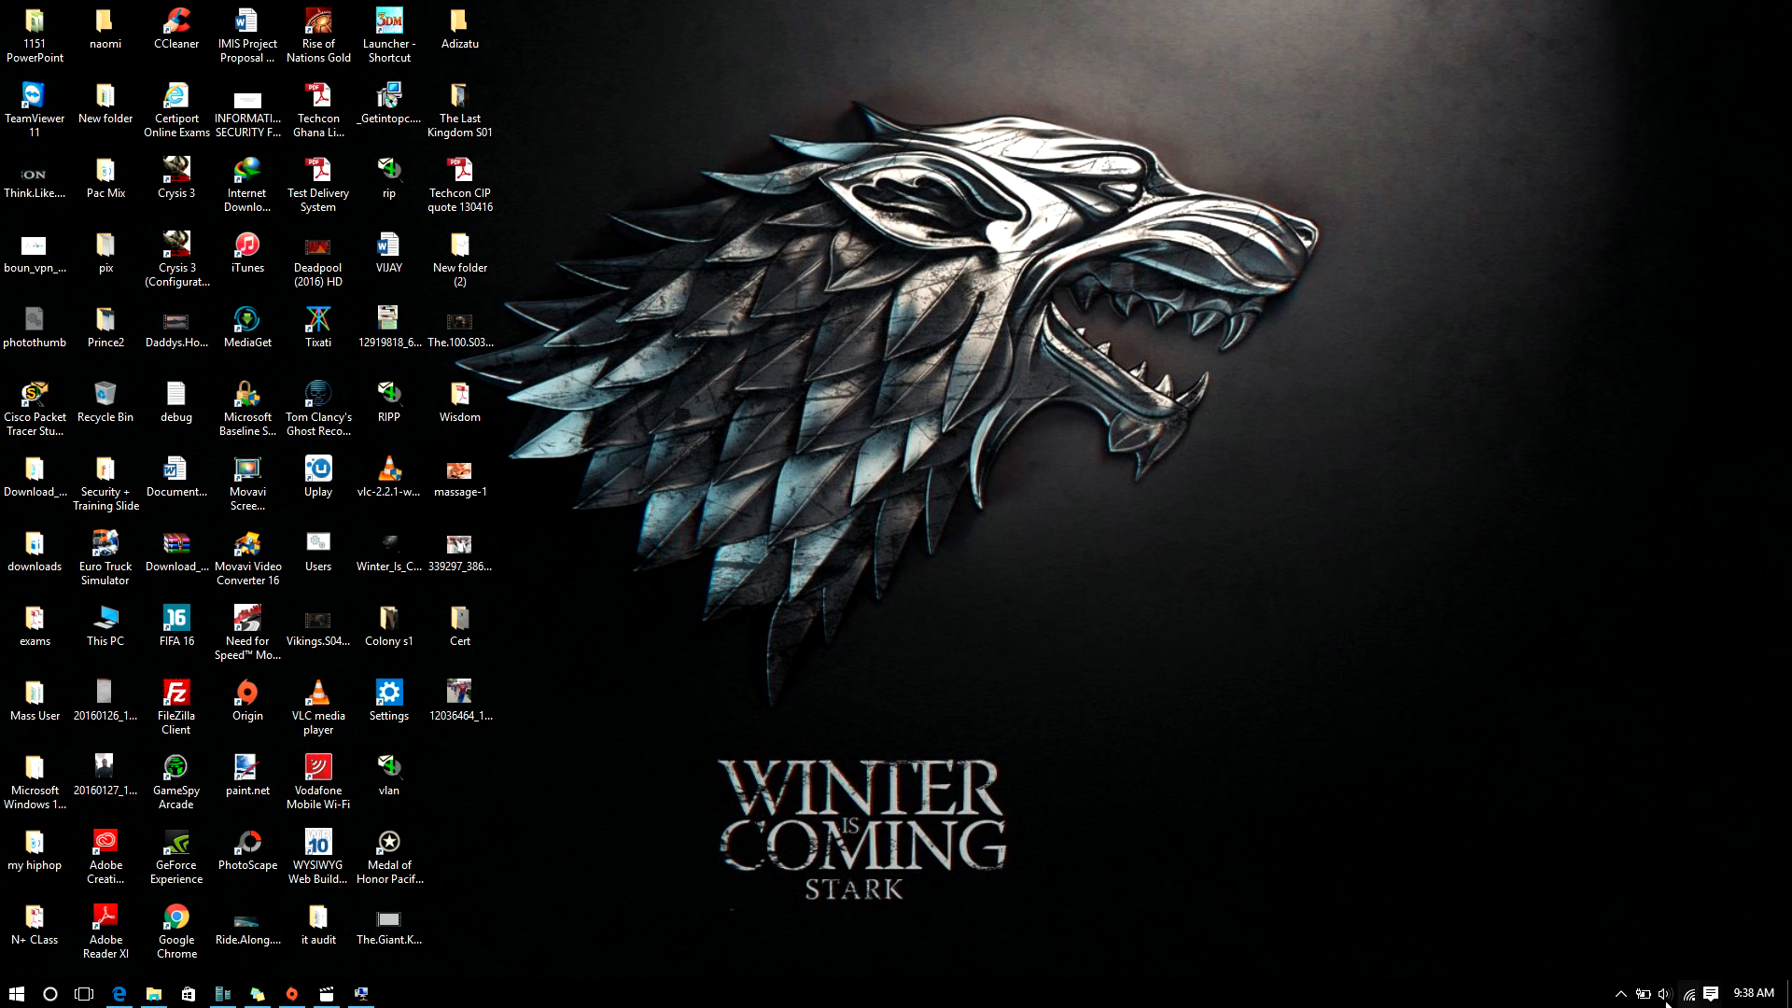